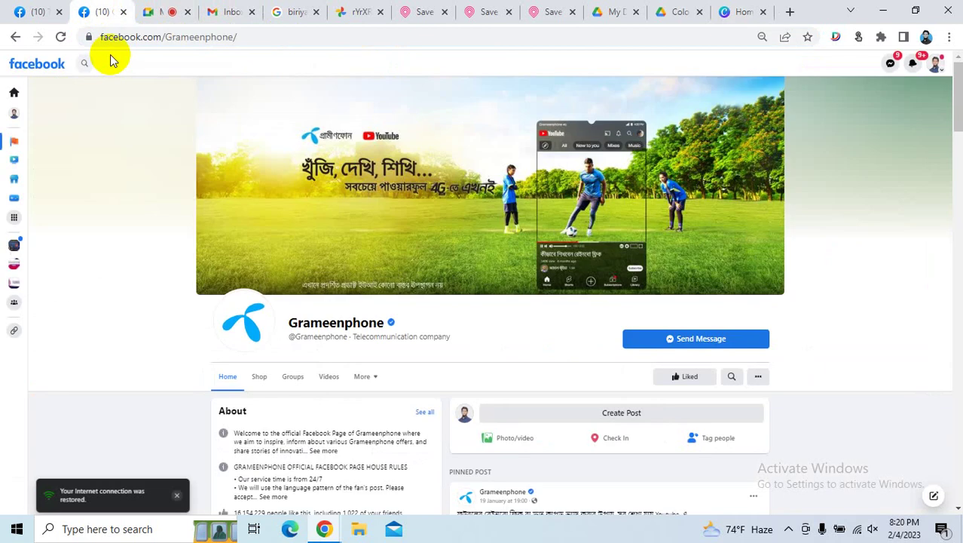
left_click(33, 11)
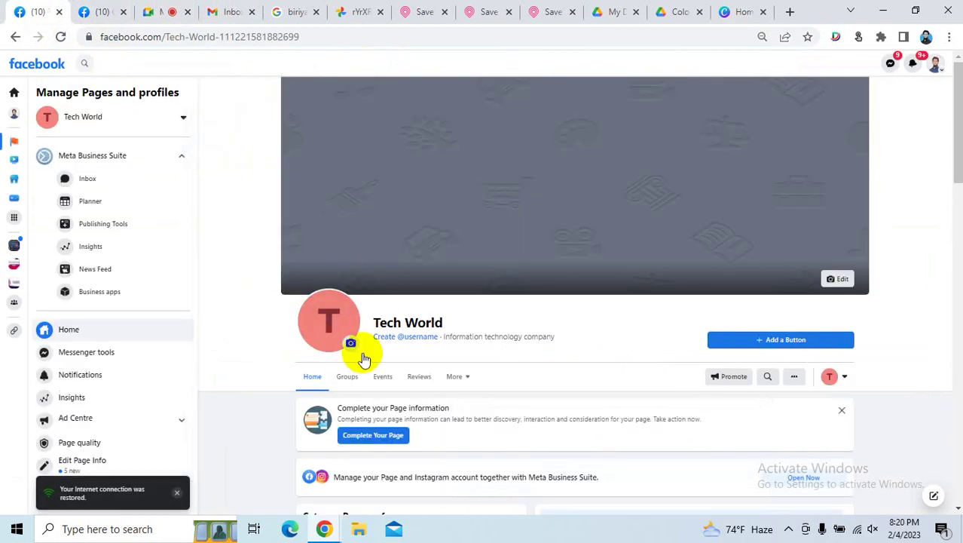
left_click_drag(452, 321, 395, 318)
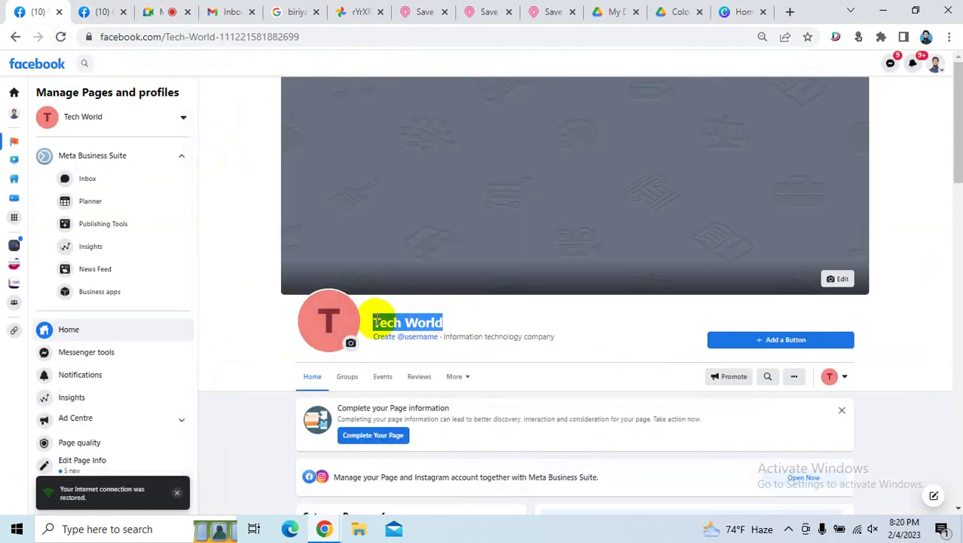
left_click(459, 321)
Switch to Canva, search for "logo" and open the Logo template category.
left_click(729, 12)
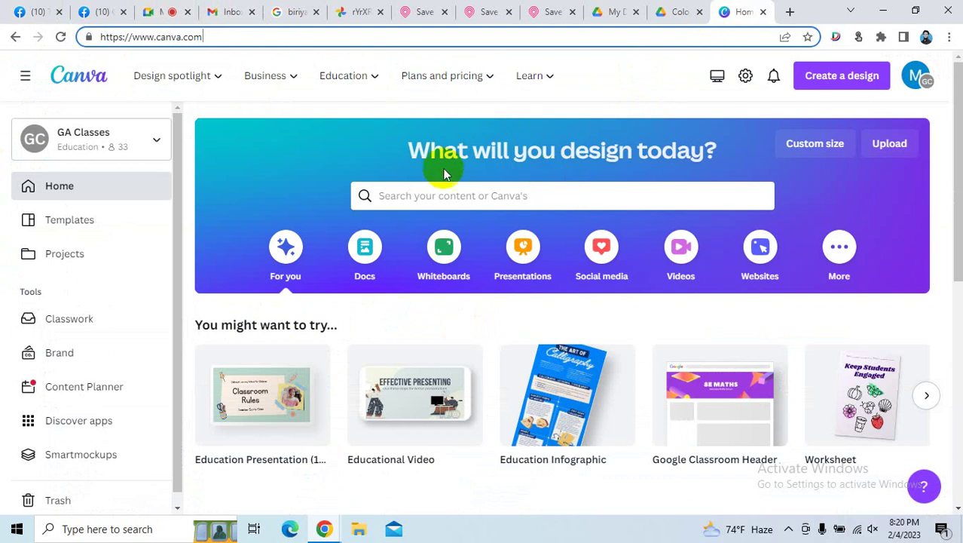
scroll(442, 169, "down", 3)
scroll(440, 167, "up", 3)
left_click(410, 195)
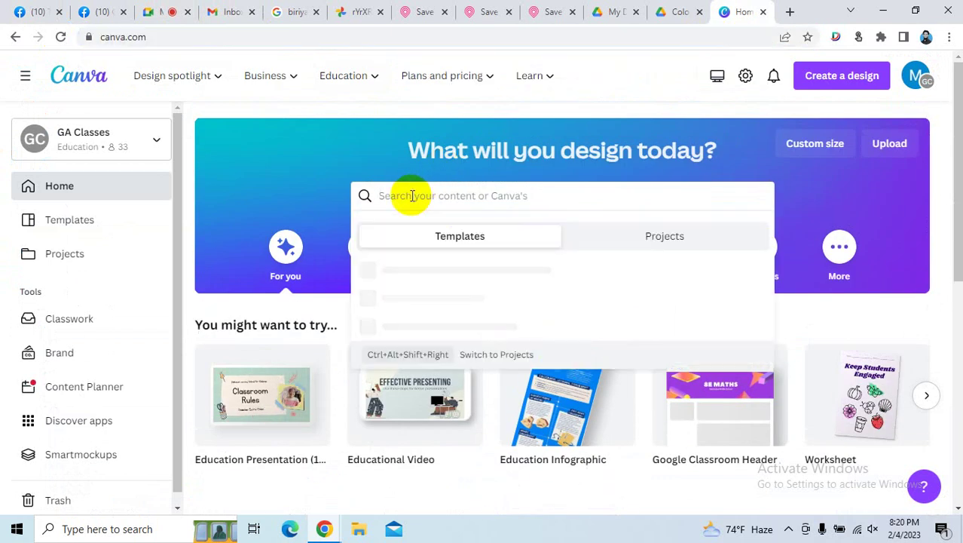
type("logo")
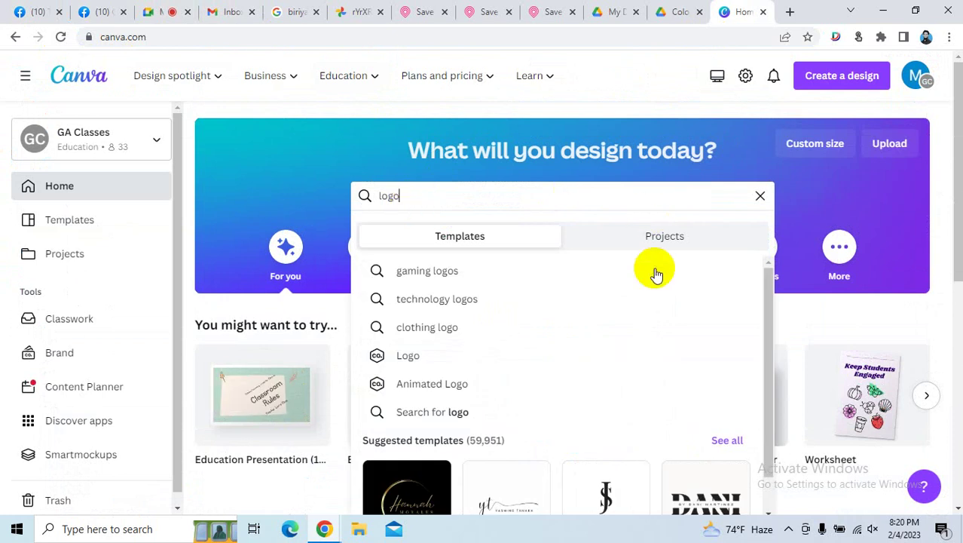
left_click(410, 355)
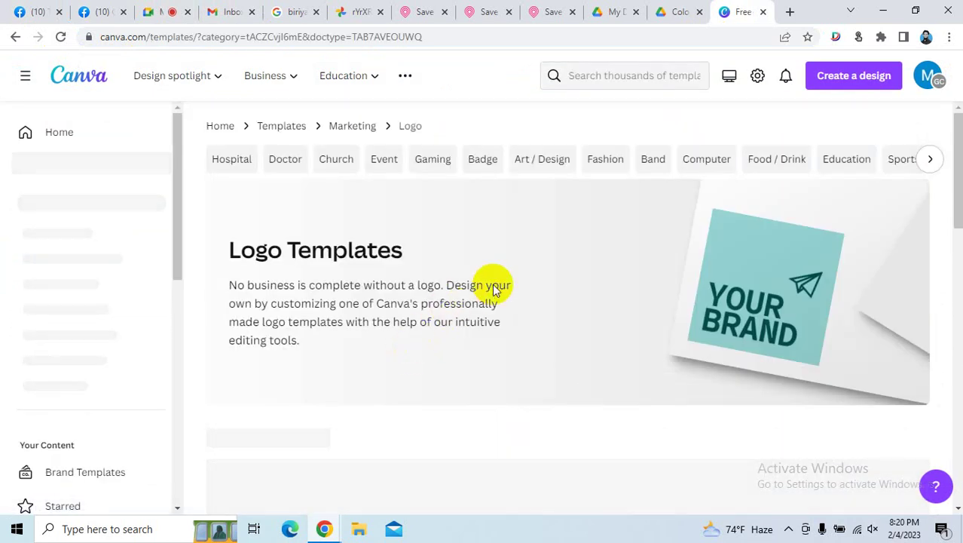
Create a blank Logo design from the Logo templates page.
scroll(488, 291, "down", 3)
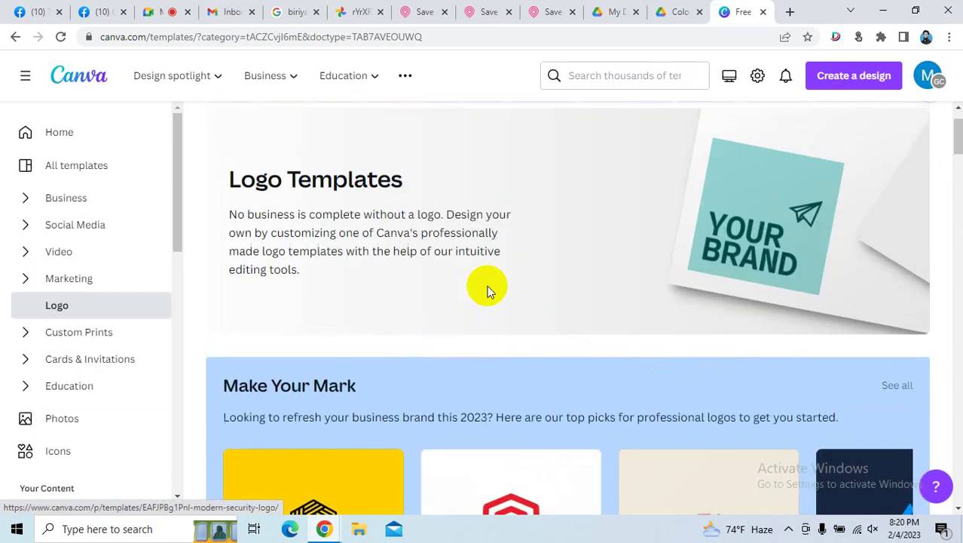
scroll(487, 285, "down", 5)
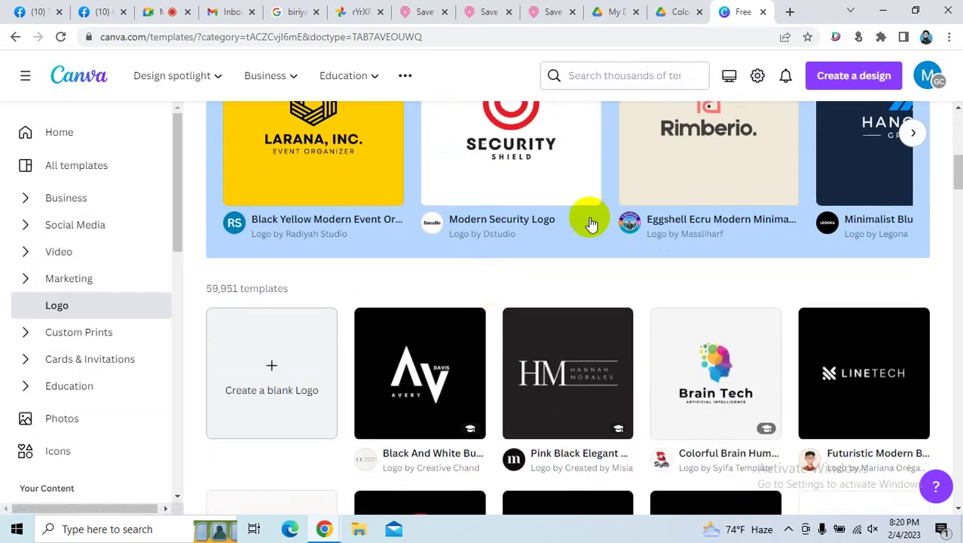
left_click(279, 367)
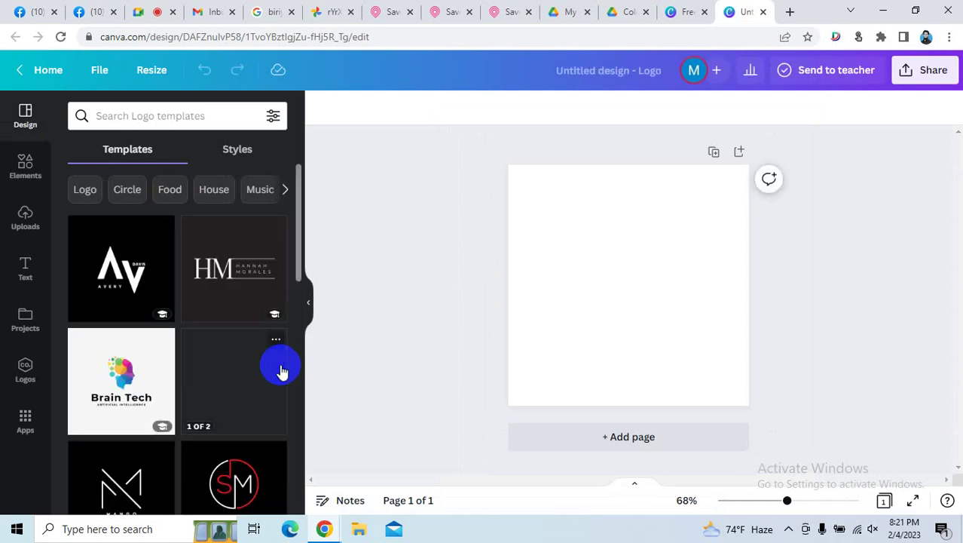
Add a text box to the blank page and fill it with the name "Tech World" copied from the Facebook page.
left_click(627, 257)
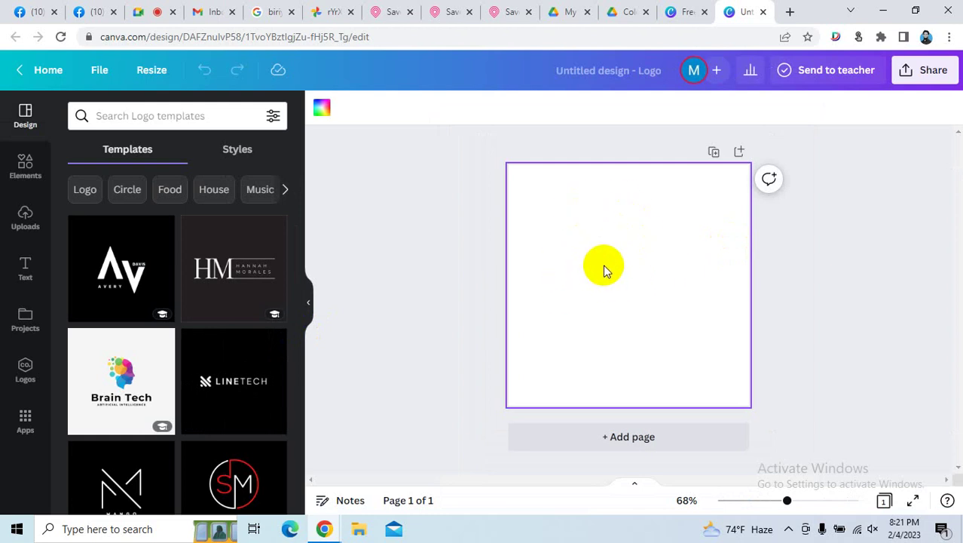
key("t")
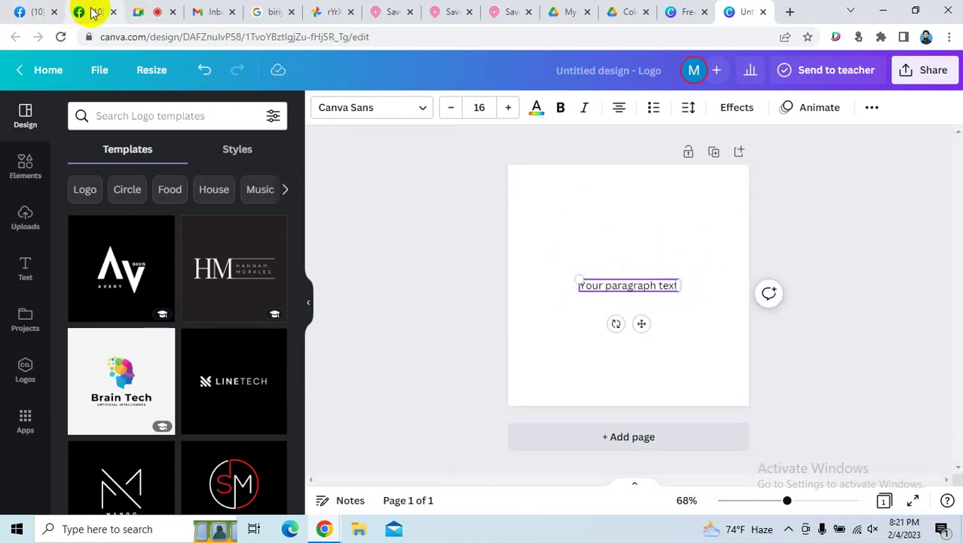
left_click(33, 10)
left_click_drag(449, 317, 371, 324)
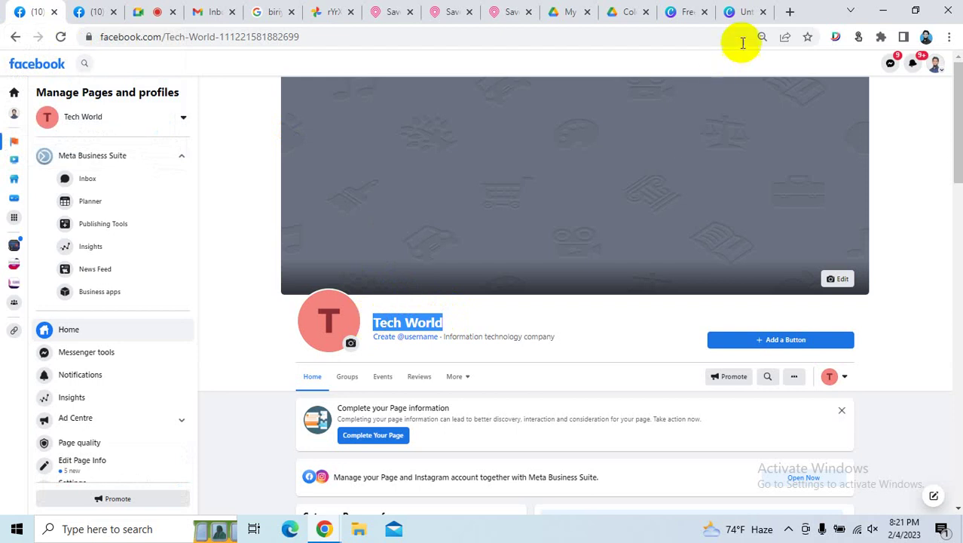
left_click(745, 12)
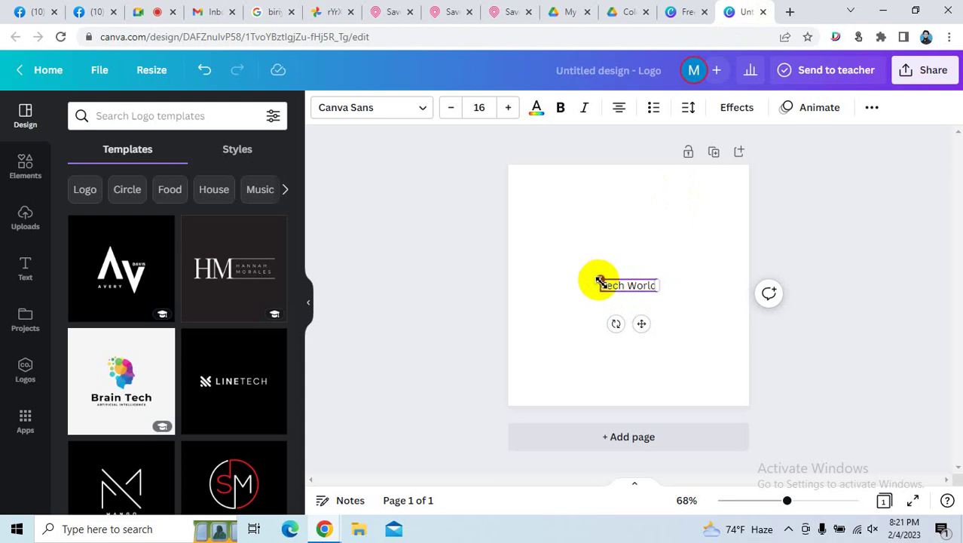
Enlarge the "Tech World" text to about size 43.4 and center it on the page.
left_click_drag(600, 281, 508, 233)
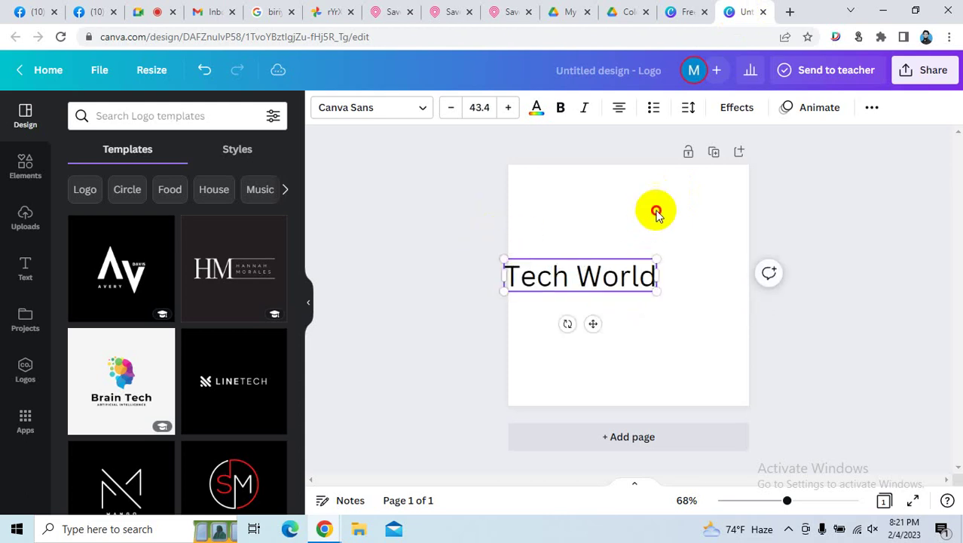
left_click(656, 212)
left_click_drag(586, 270, 636, 280)
Change the font of the "Tech World" text to Archivo Black.
left_click(373, 107)
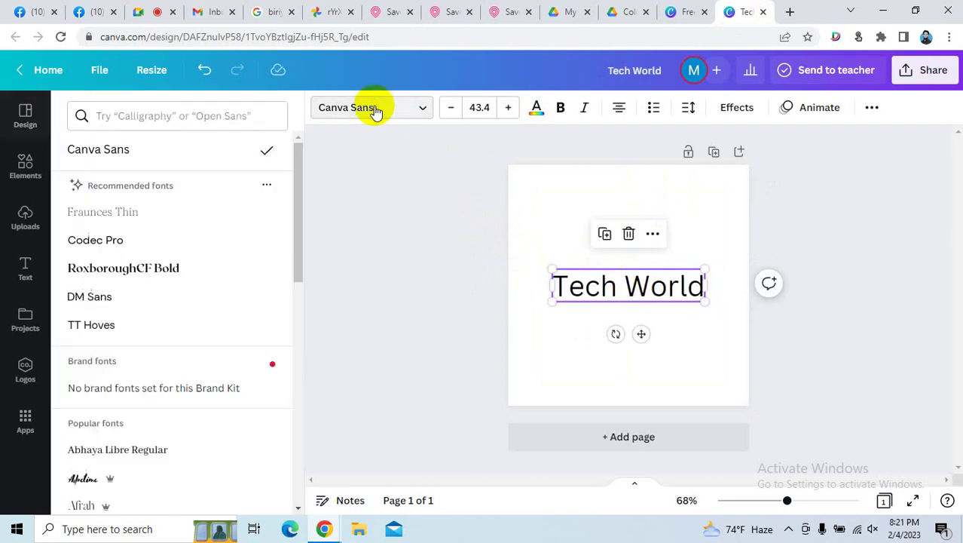
scroll(133, 217, "down", 5)
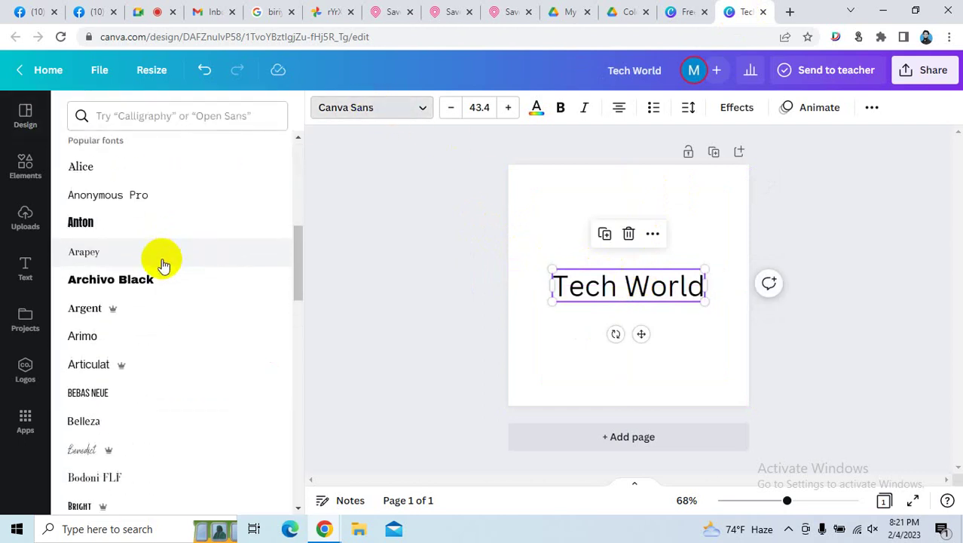
left_click(136, 279)
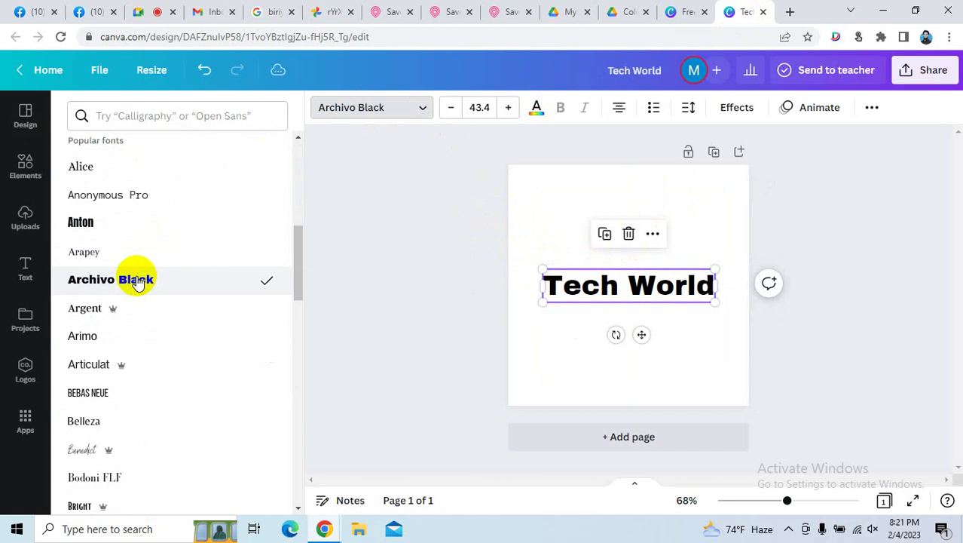
scroll(136, 282, "down", 3)
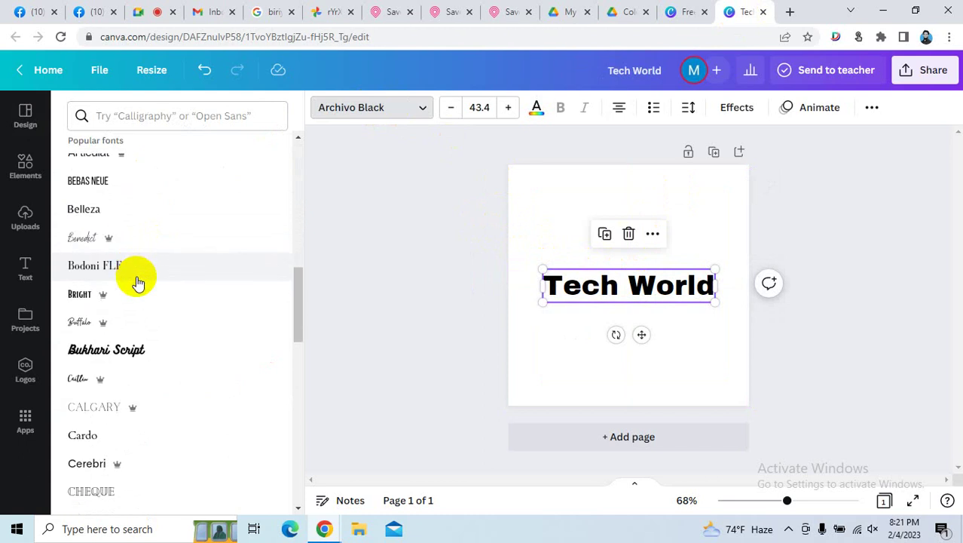
left_click(456, 211)
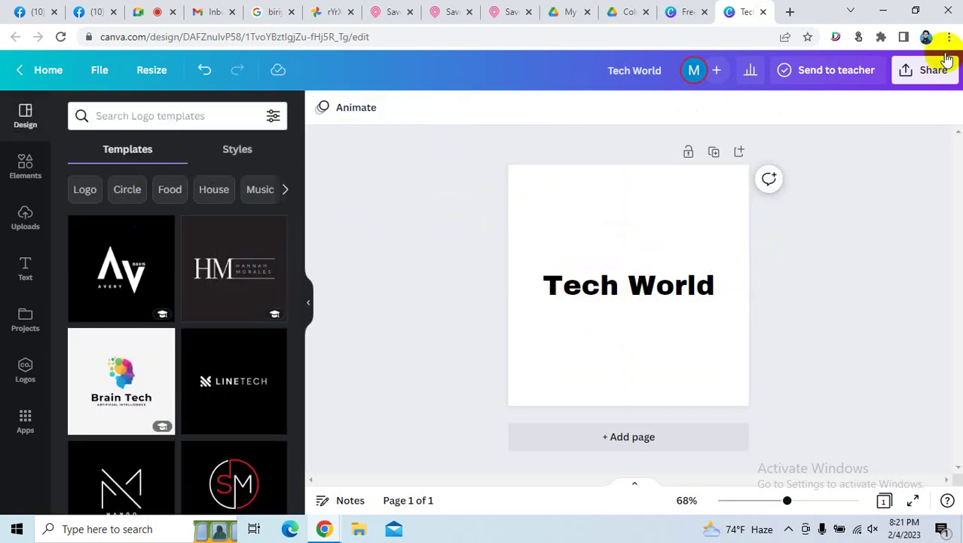
left_click(609, 228)
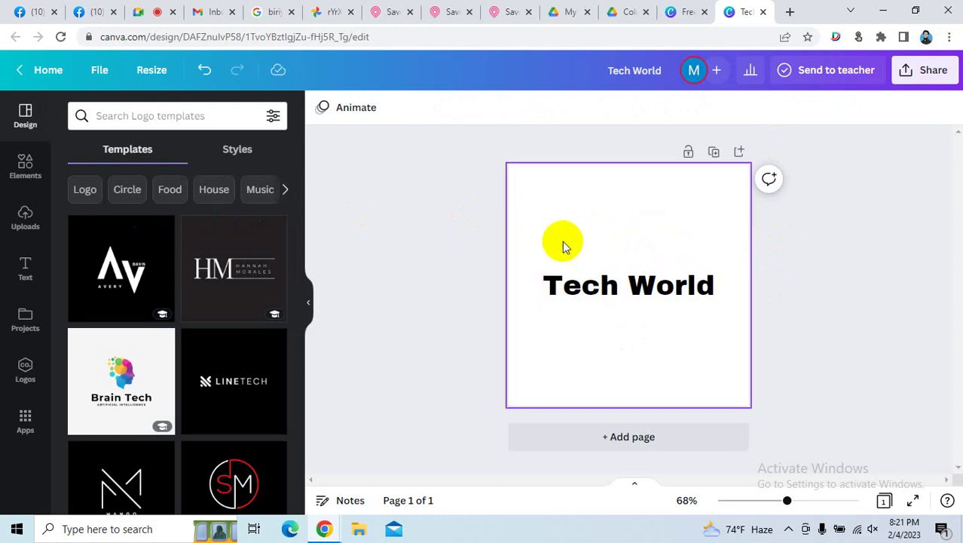
left_click(580, 284)
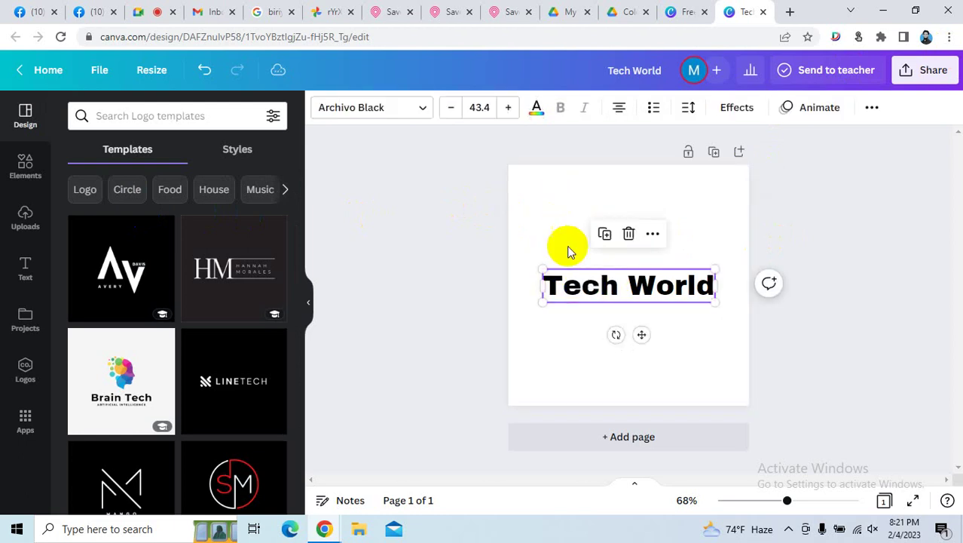
left_click(548, 207)
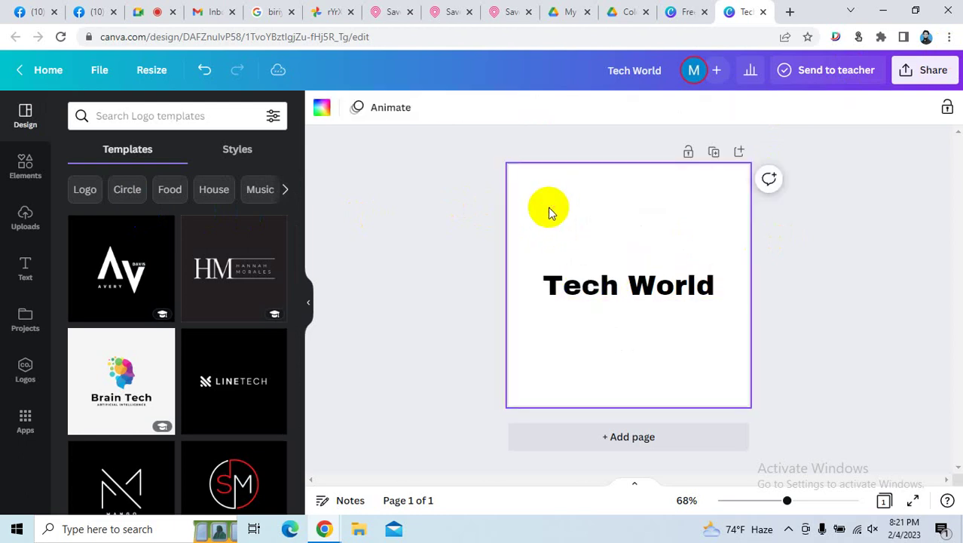
left_click(578, 283)
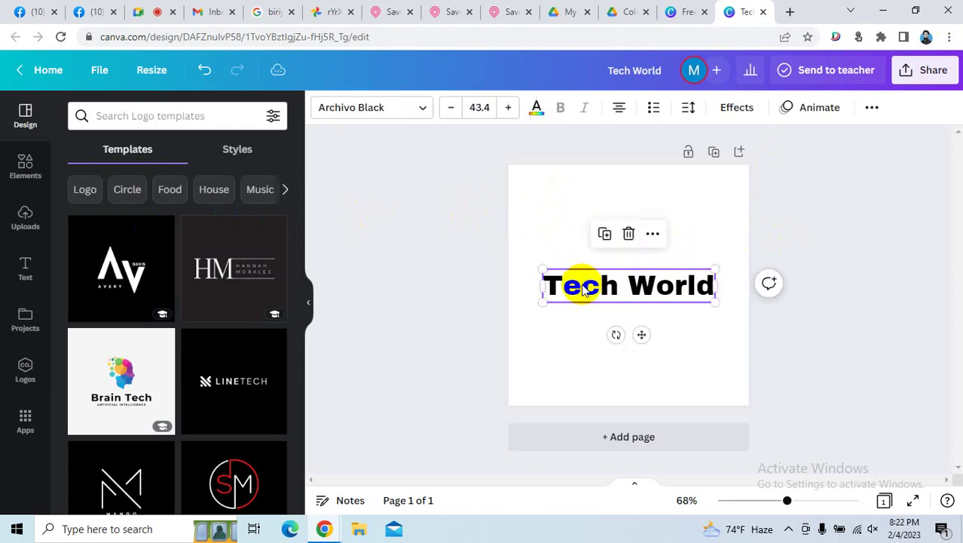
Set the page's background color to black.
left_click(553, 219)
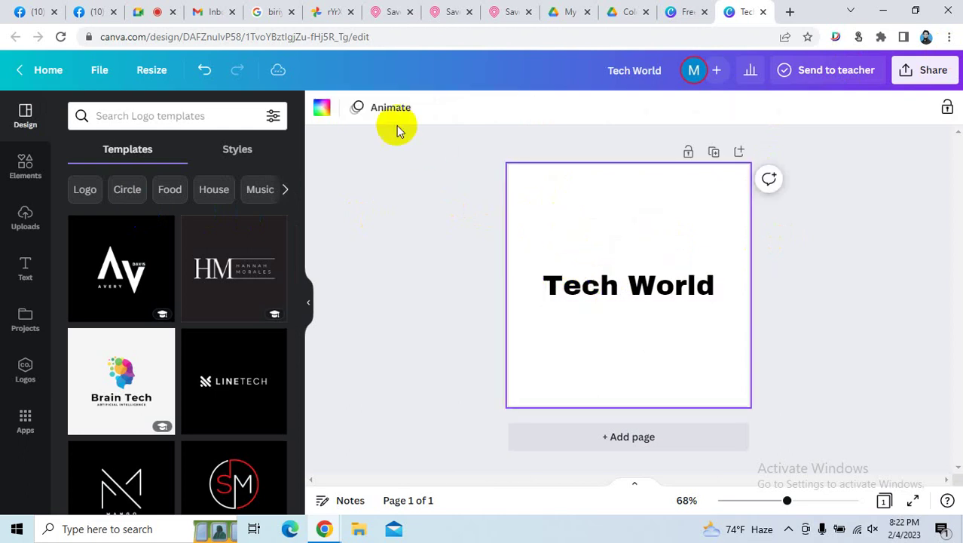
left_click(321, 109)
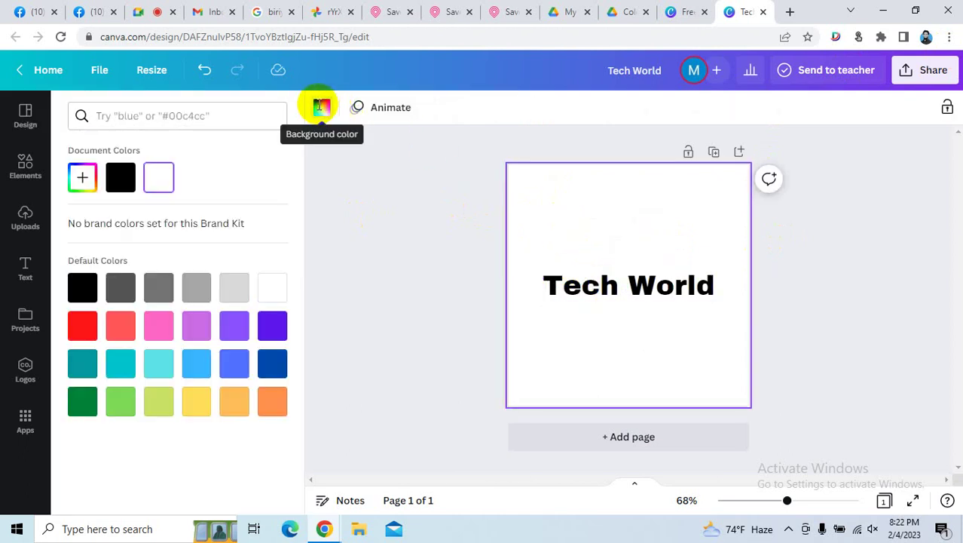
left_click(118, 181)
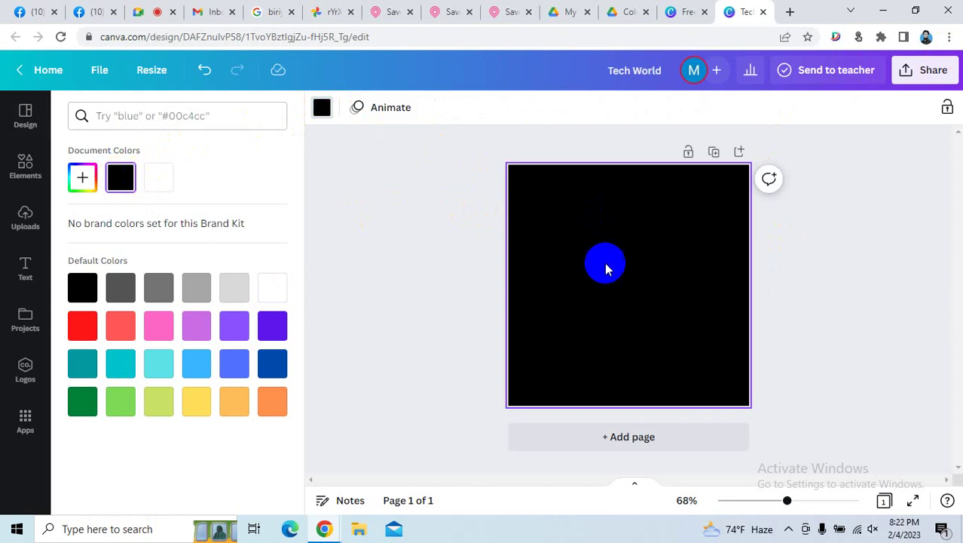
Change the color of the "Tech World" text to white.
left_click(600, 287)
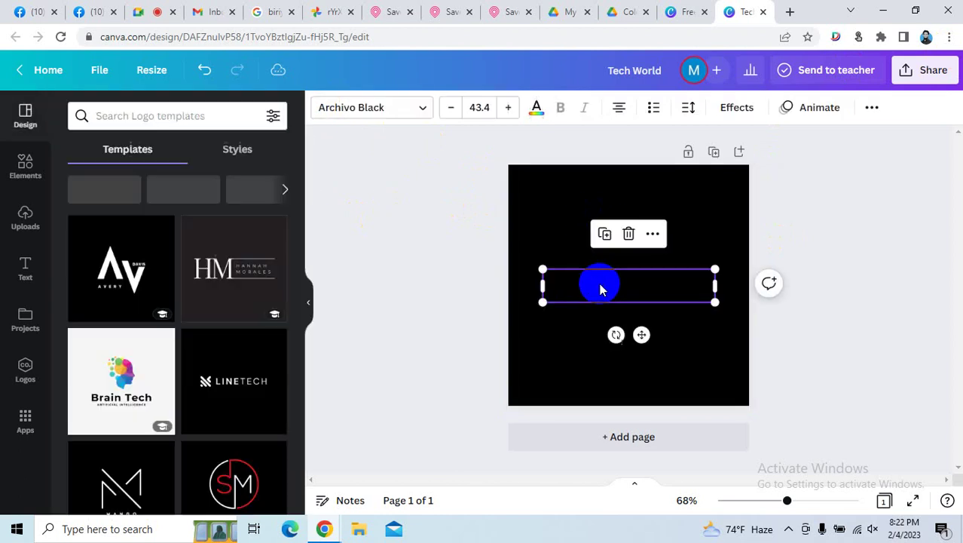
left_click(536, 112)
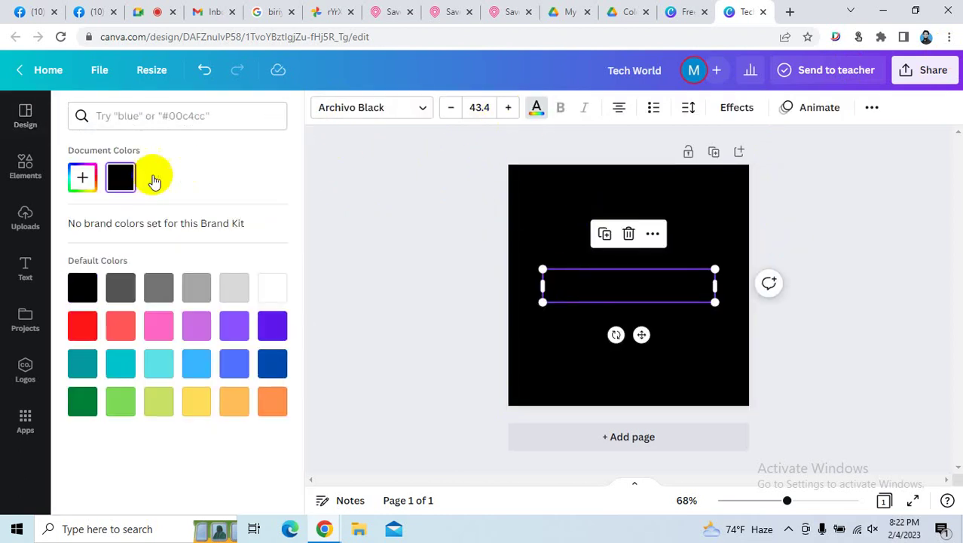
left_click(272, 287)
left_click(400, 226)
left_click(610, 243)
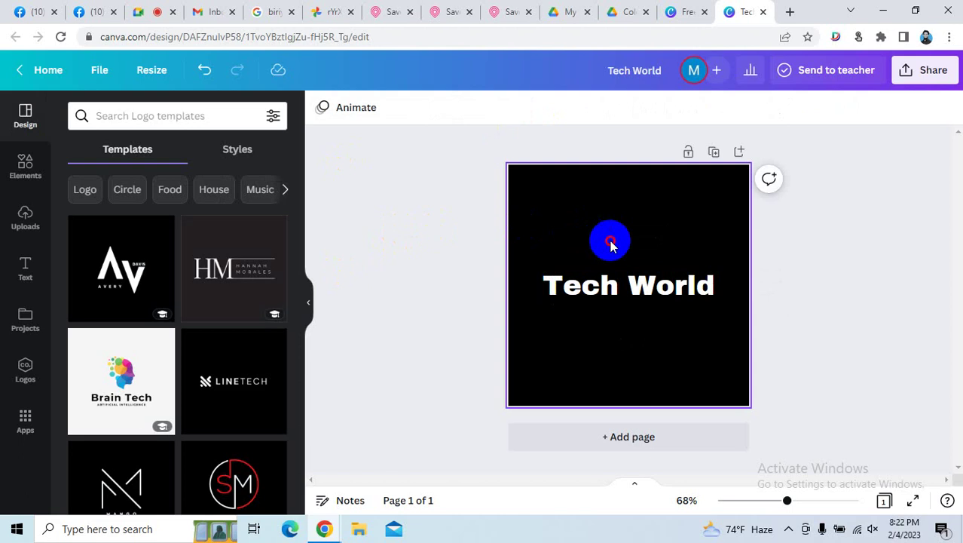
left_click(425, 207)
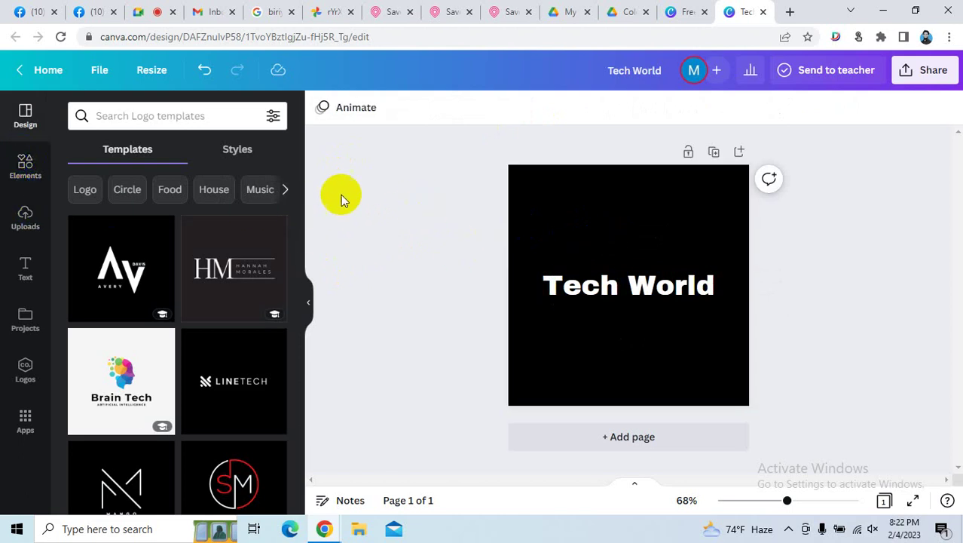
Search the elements library for "technology" and limit the results to graphics.
left_click(25, 162)
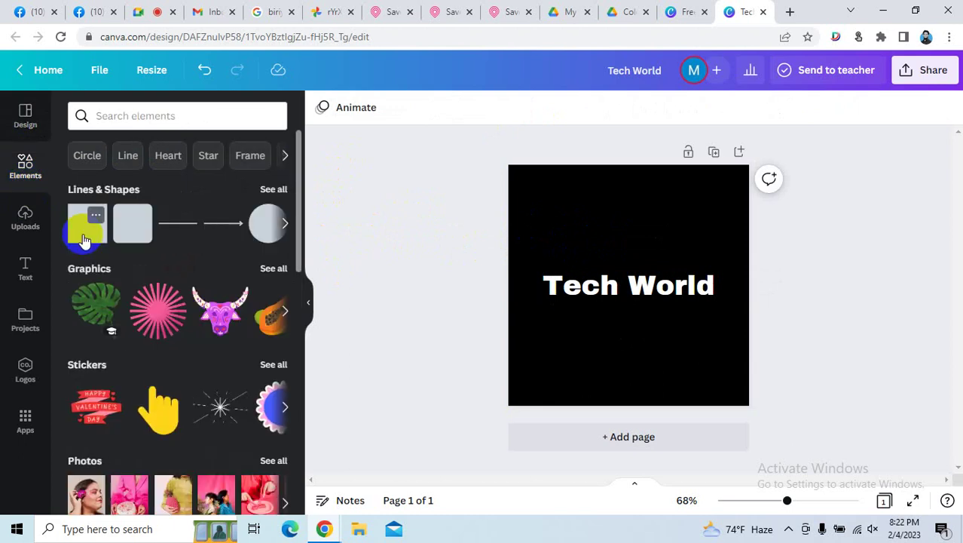
left_click(161, 115)
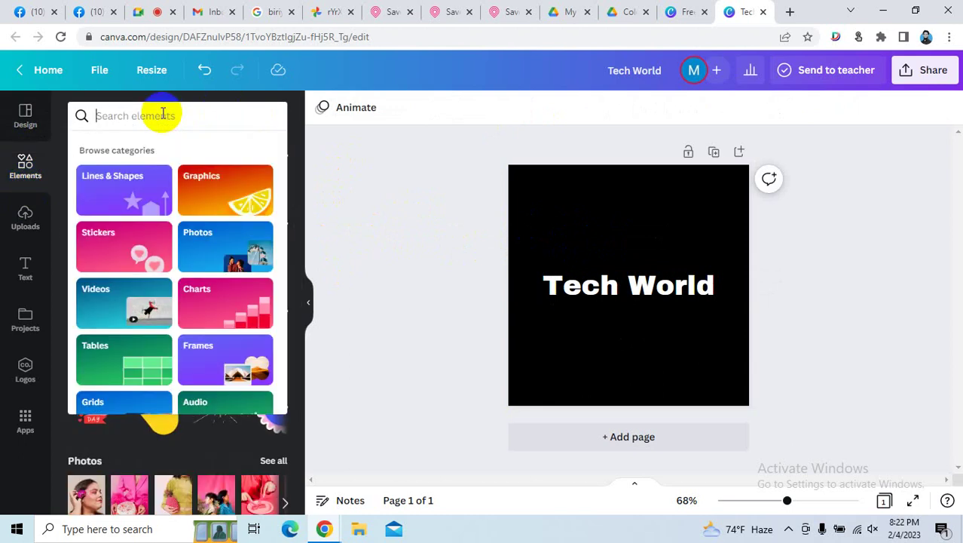
type("tech")
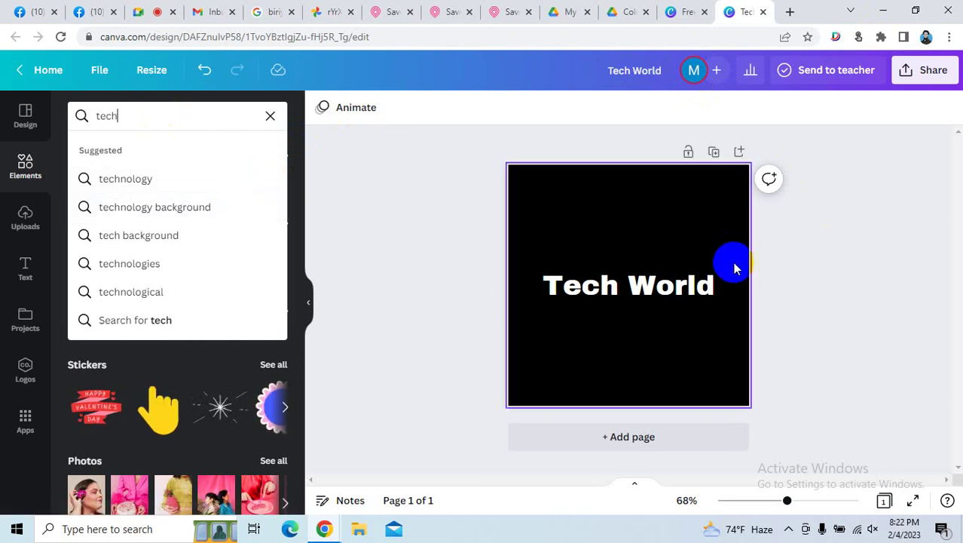
left_click(140, 120)
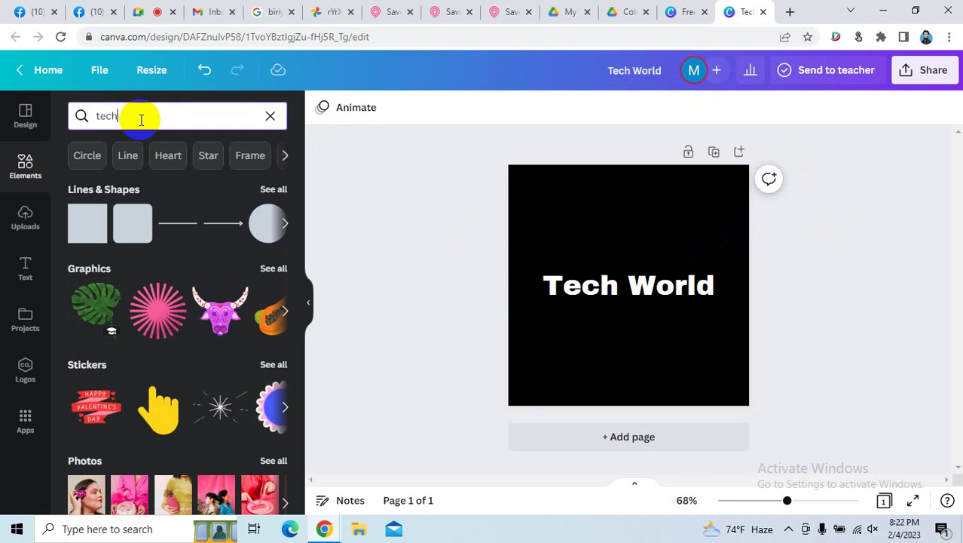
key("BackSpace")
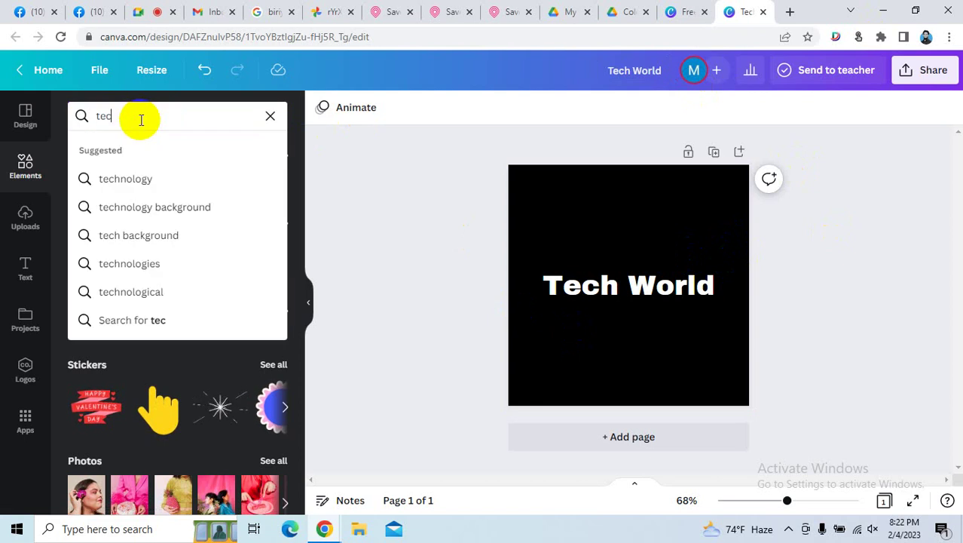
left_click(124, 178)
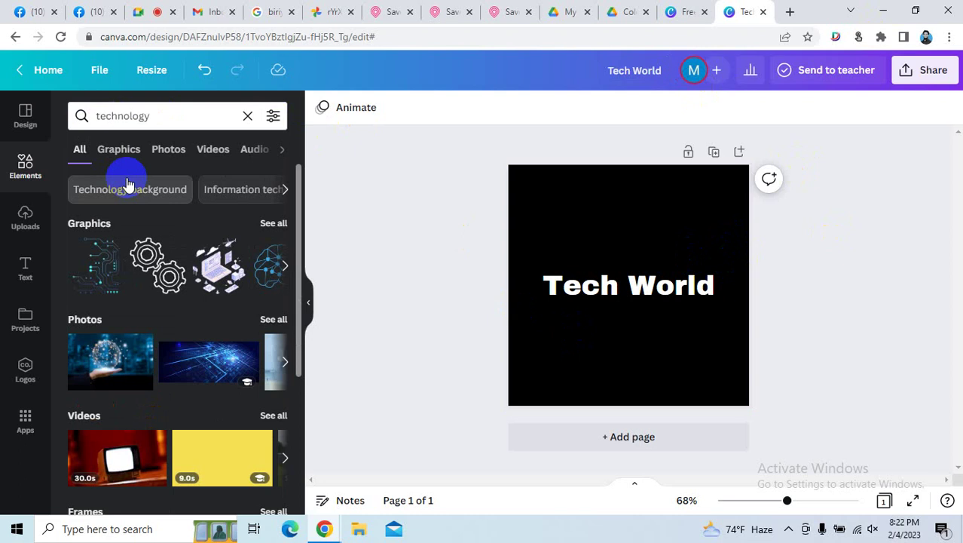
scroll(172, 284, "down", 3)
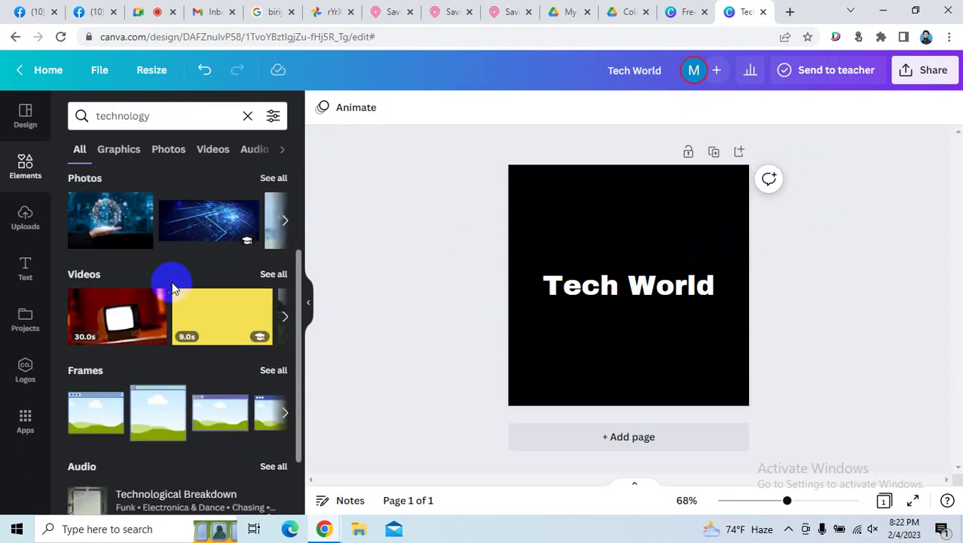
scroll(172, 285, "up", 2)
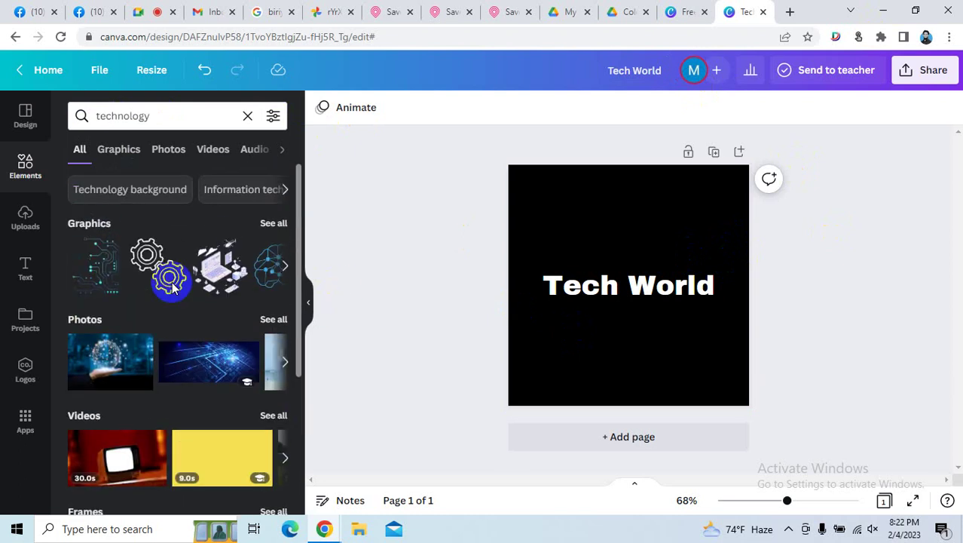
left_click(110, 152)
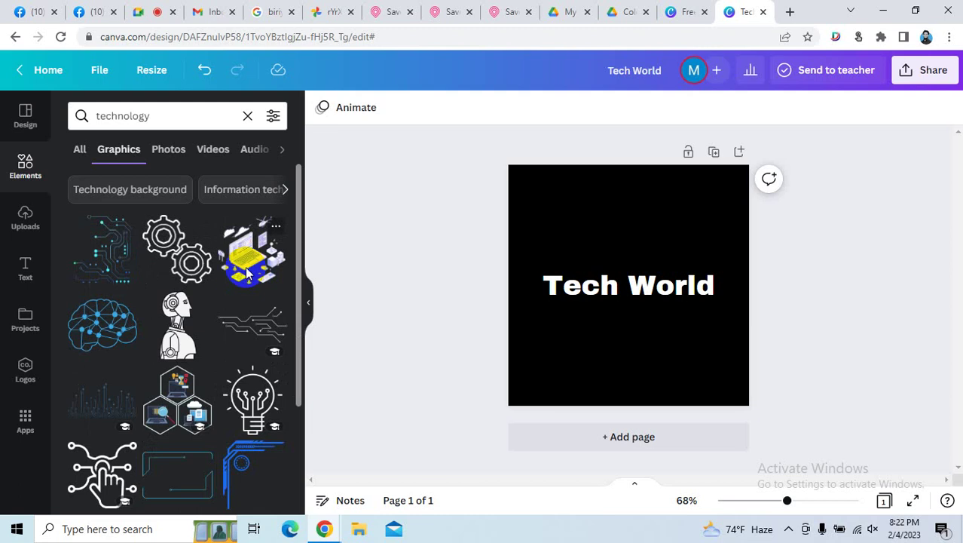
Add the white robot graphic, shrink it and place it directly left of the "Tech World" text, reducing the text to about size 32.7.
left_click(198, 324)
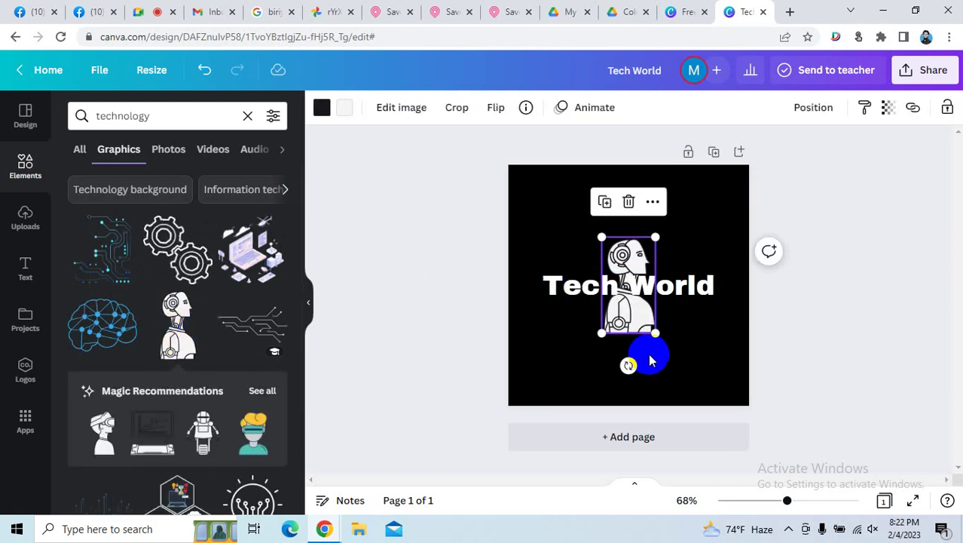
left_click_drag(656, 333, 532, 279)
left_click(640, 286)
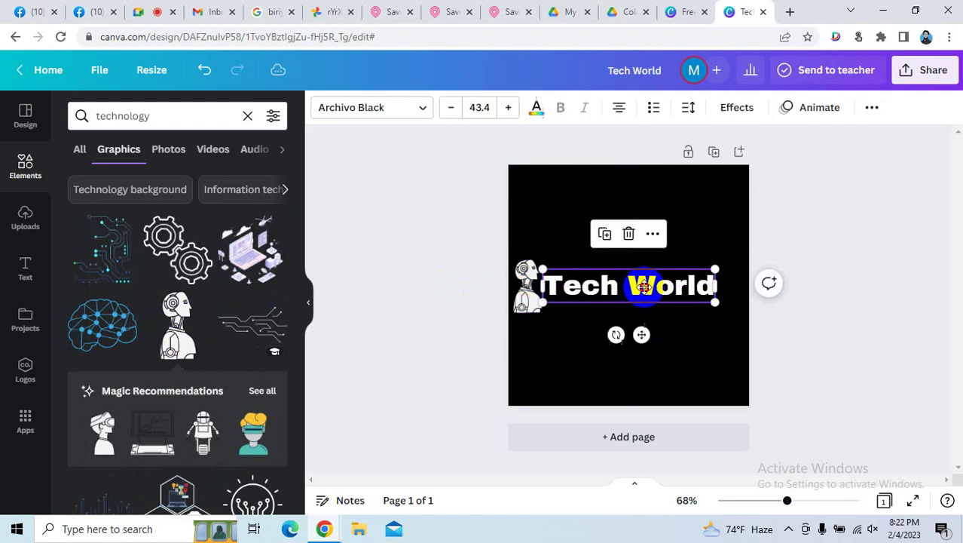
left_click_drag(641, 285, 676, 292)
left_click(659, 283)
left_click_drag(526, 284, 560, 285)
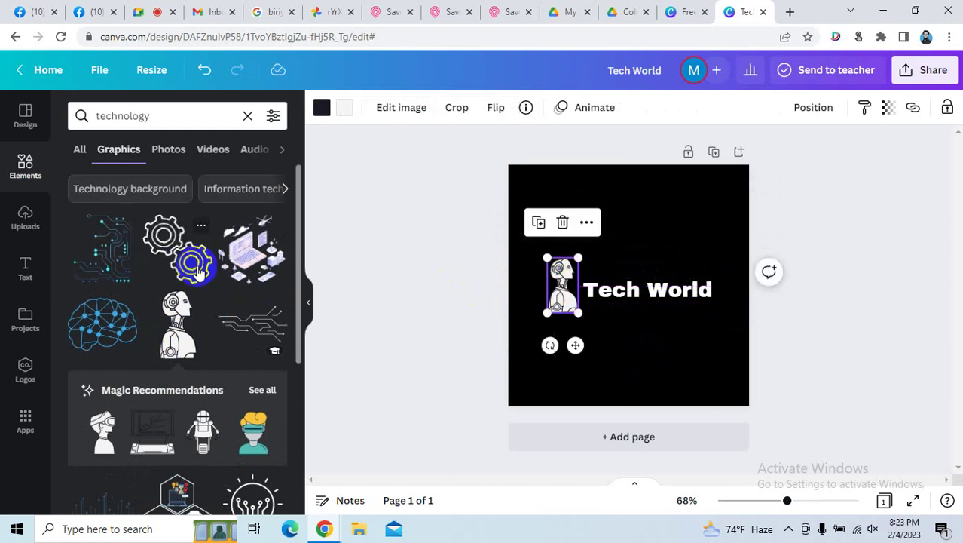
Browse the technology graphics for other elements that could suit the logo.
scroll(196, 271, "down", 5)
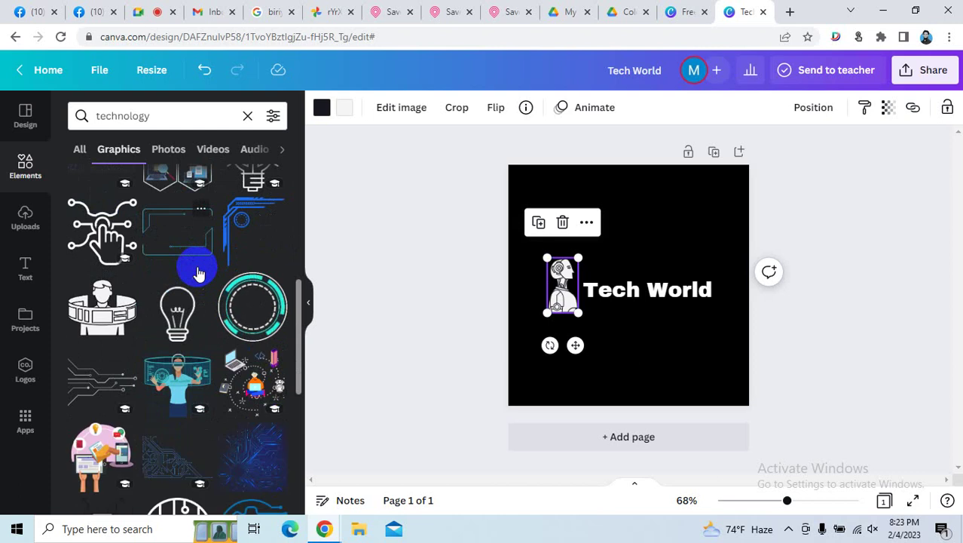
scroll(197, 273, "down", 2)
scroll(197, 273, "down", 2)
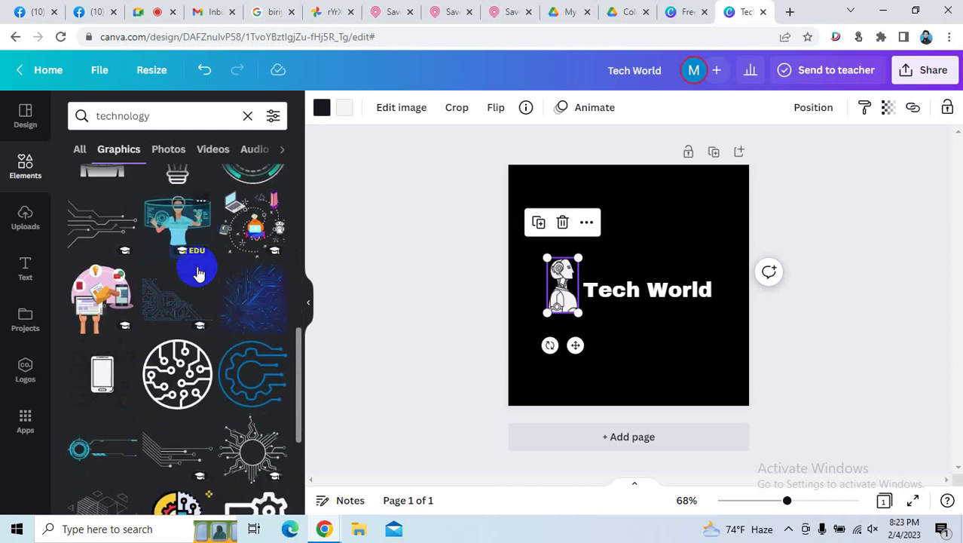
scroll(197, 273, "down", 1)
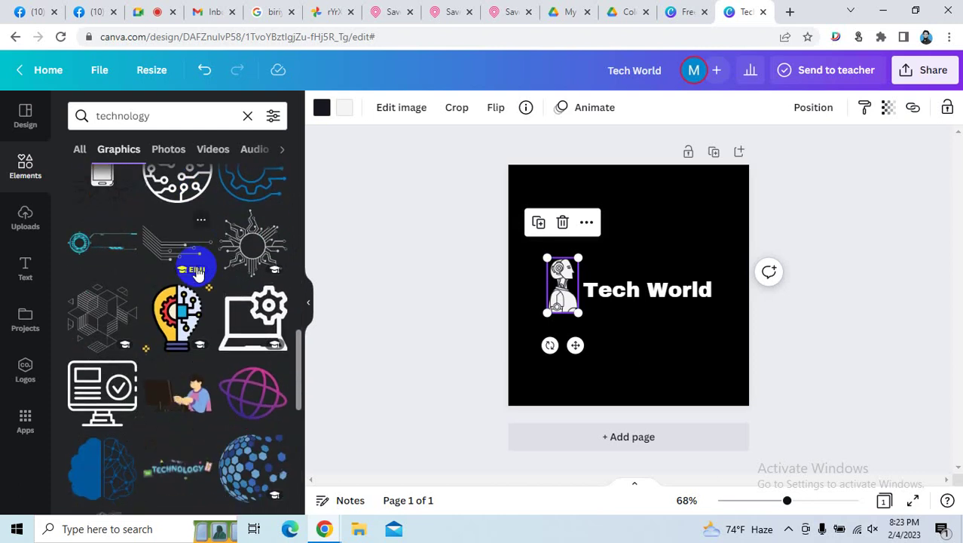
scroll(198, 273, "down", 2)
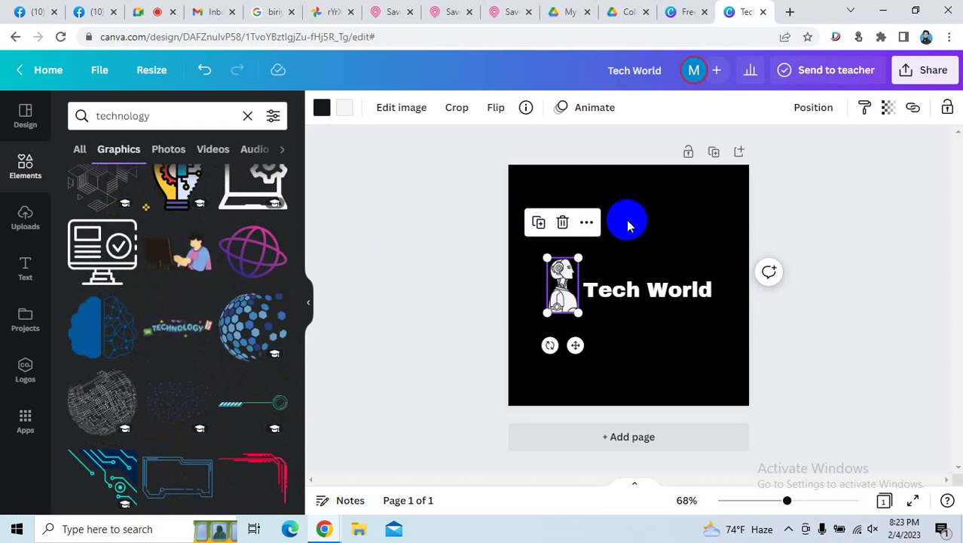
left_click(655, 212)
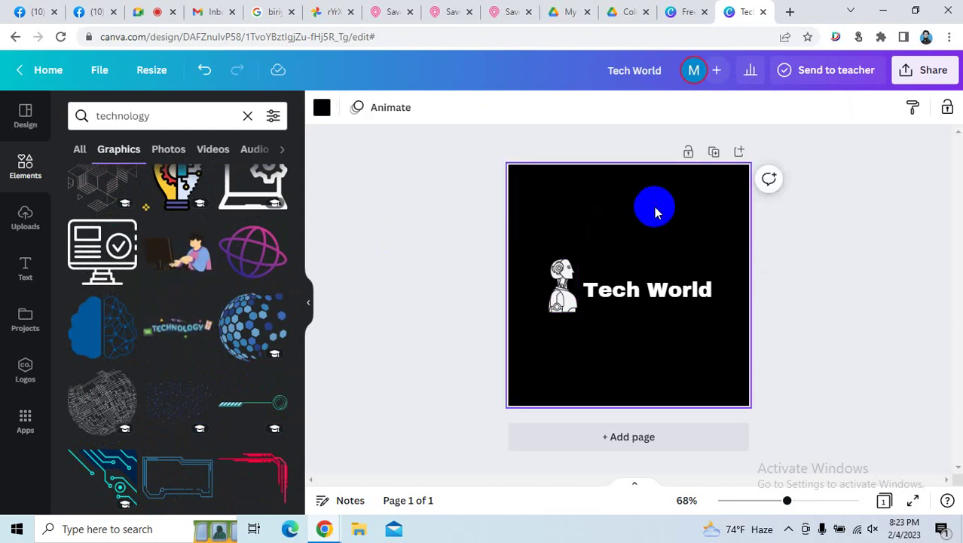
scroll(202, 305, "down", 5)
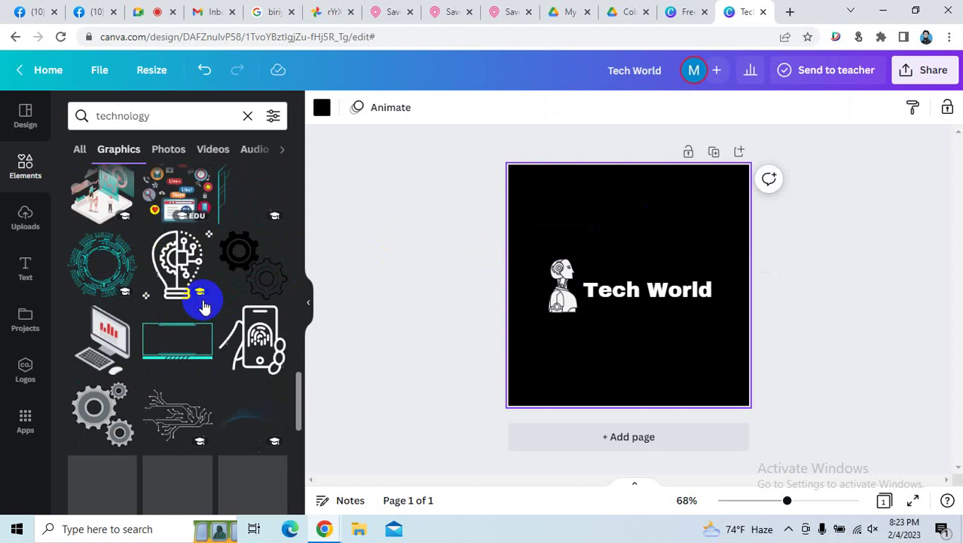
scroll(203, 306, "down", 1)
scroll(203, 305, "down", 5)
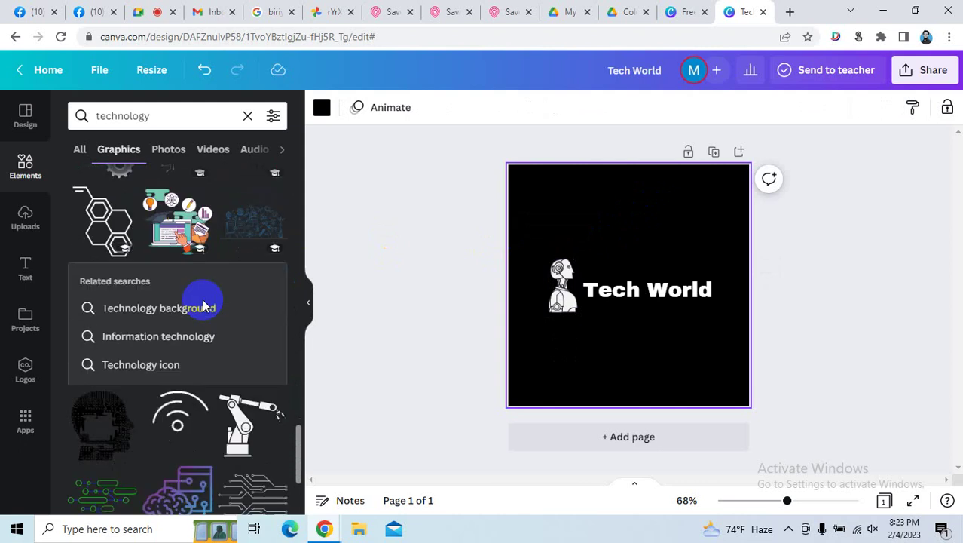
scroll(204, 305, "down", 3)
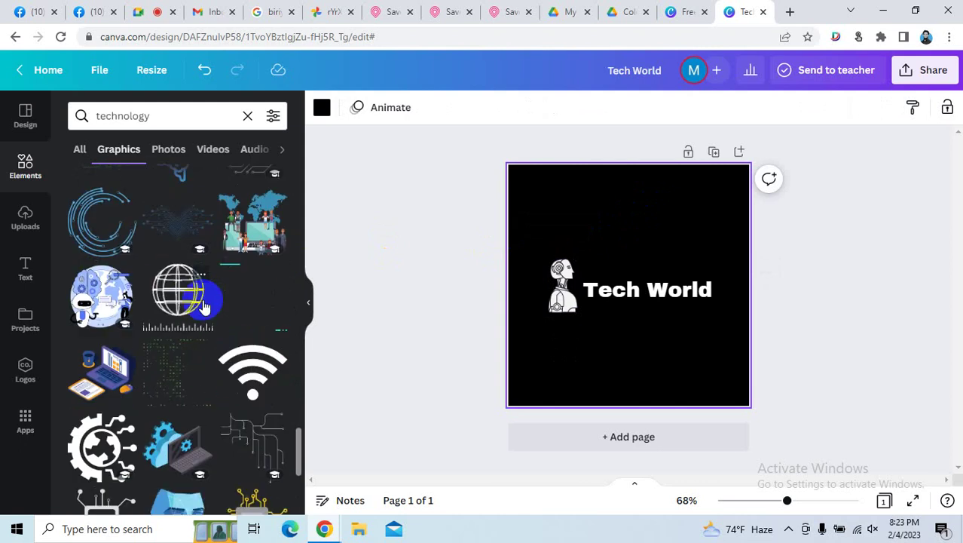
scroll(204, 305, "down", 4)
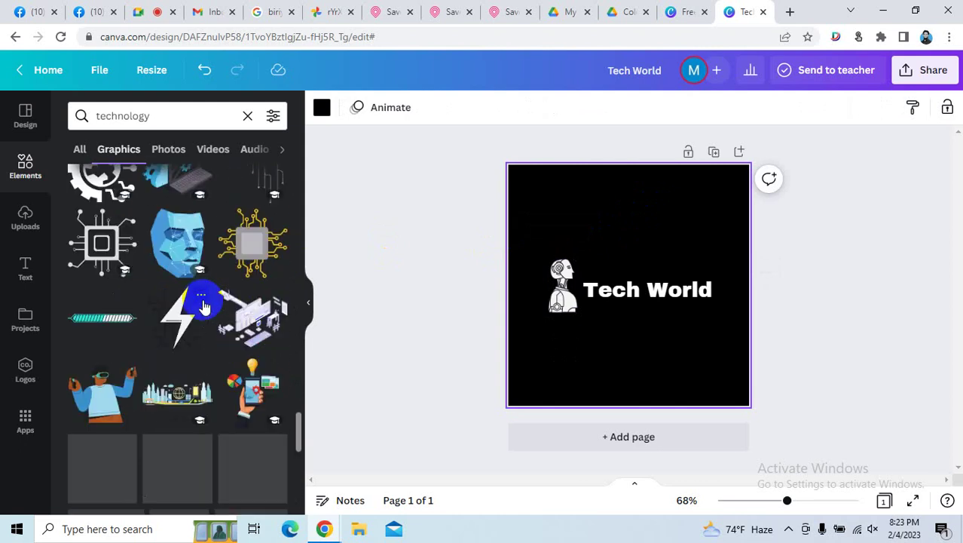
left_click(694, 232)
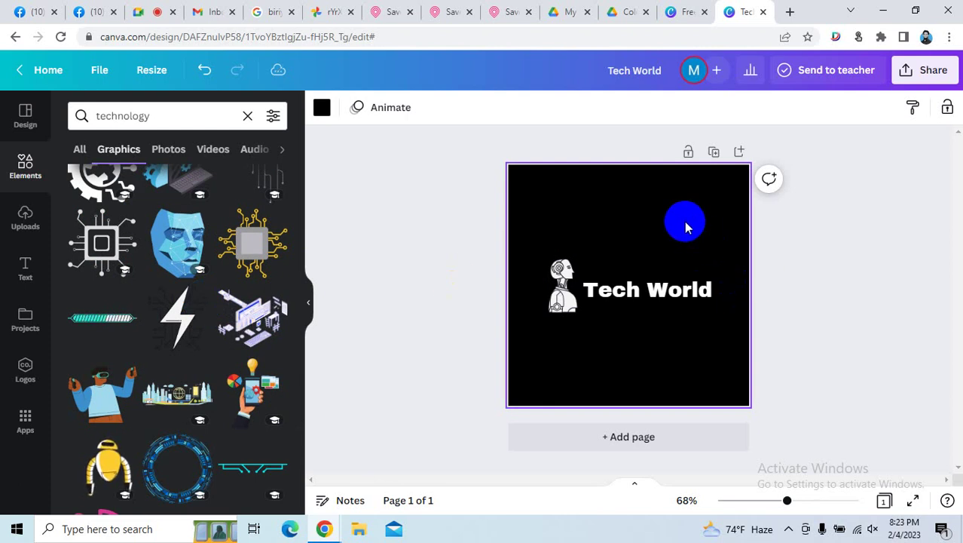
scroll(194, 310, "down", 5)
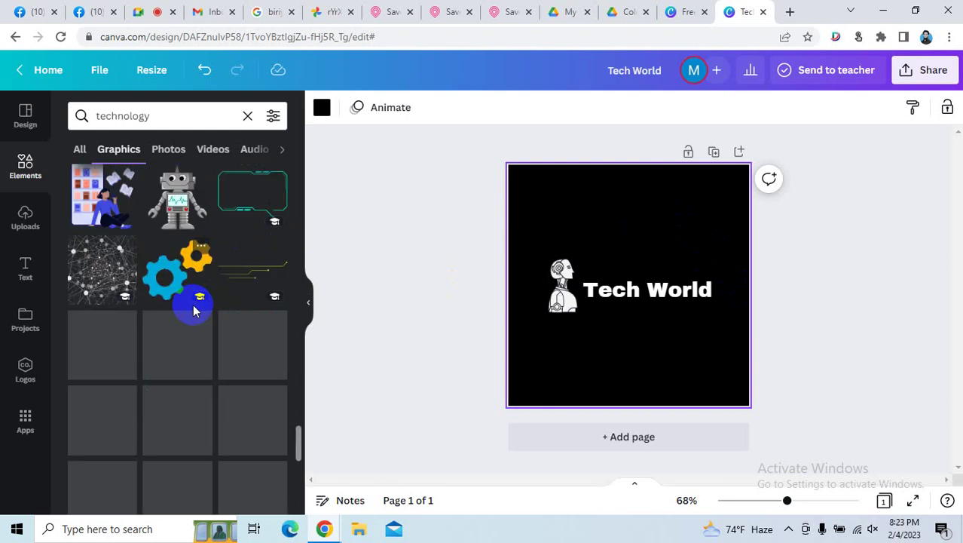
scroll(194, 311, "down", 3)
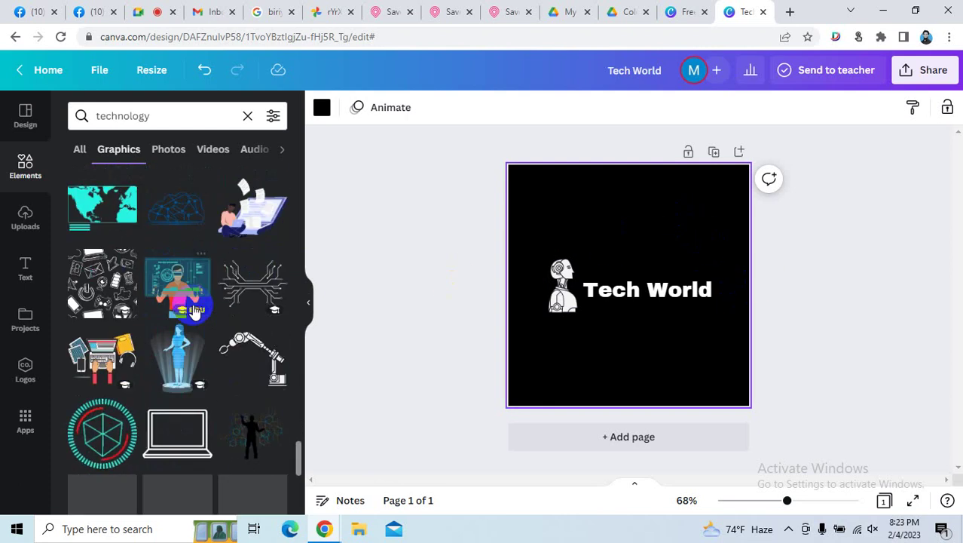
scroll(194, 309, "down", 3)
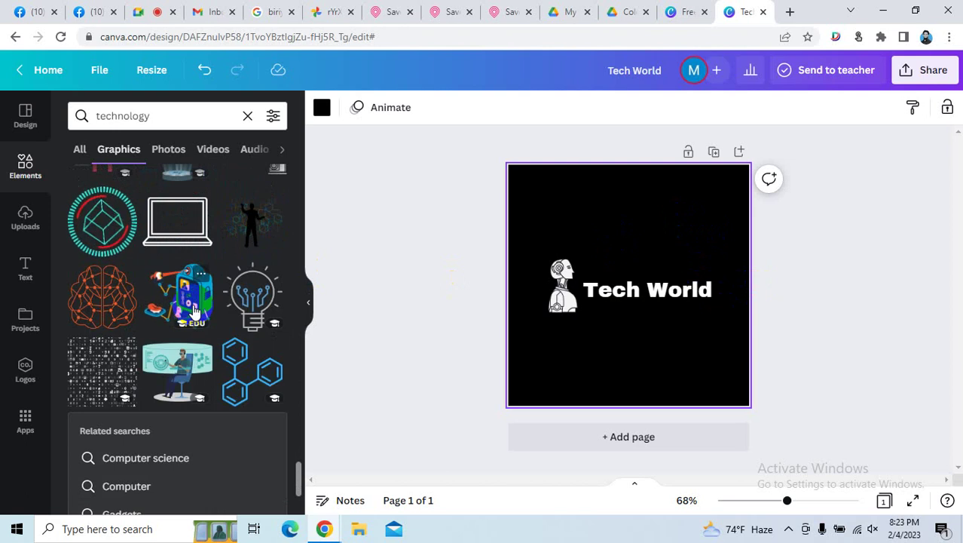
scroll(193, 309, "down", 10)
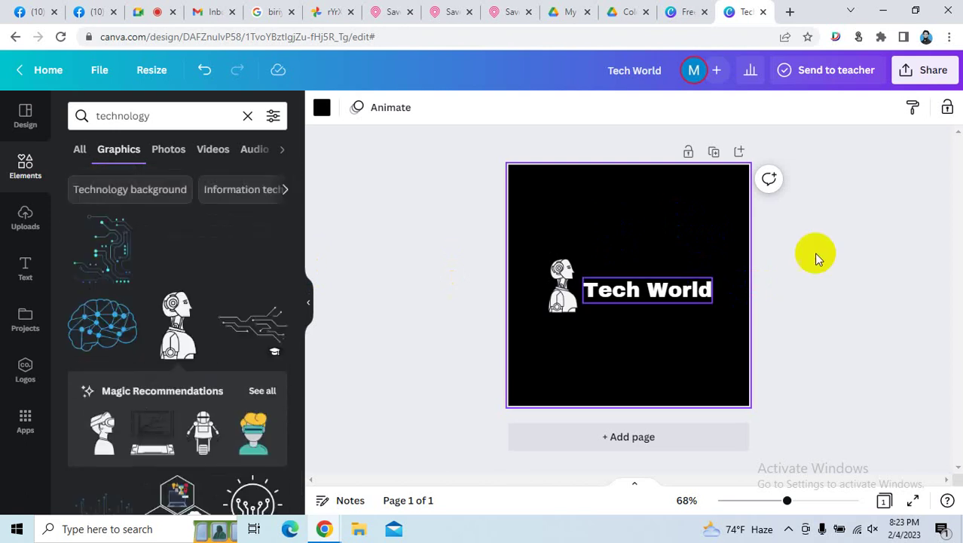
Select the robot graphic and the "Tech World" text together and center them on the page.
left_click_drag(679, 235, 564, 279)
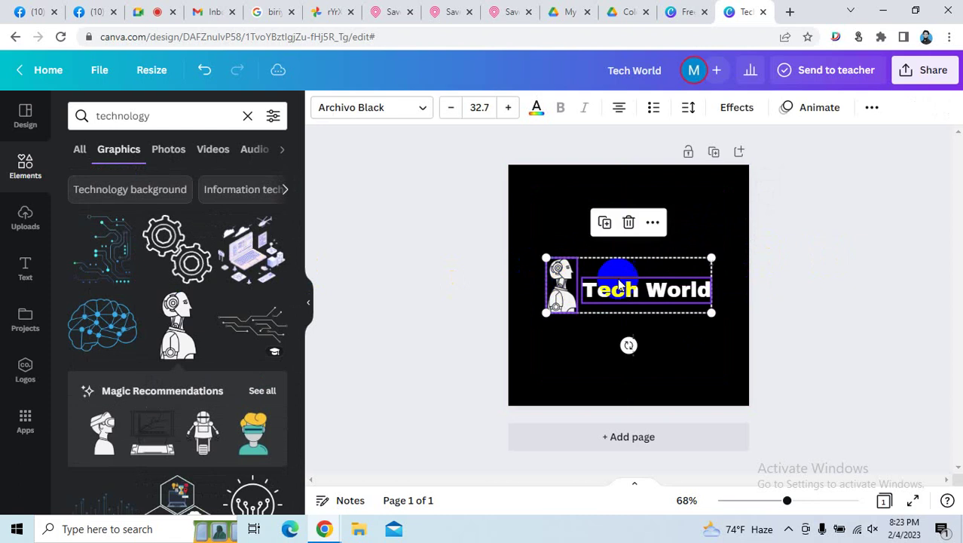
left_click(840, 232)
left_click_drag(565, 318, 531, 263)
left_click(634, 181)
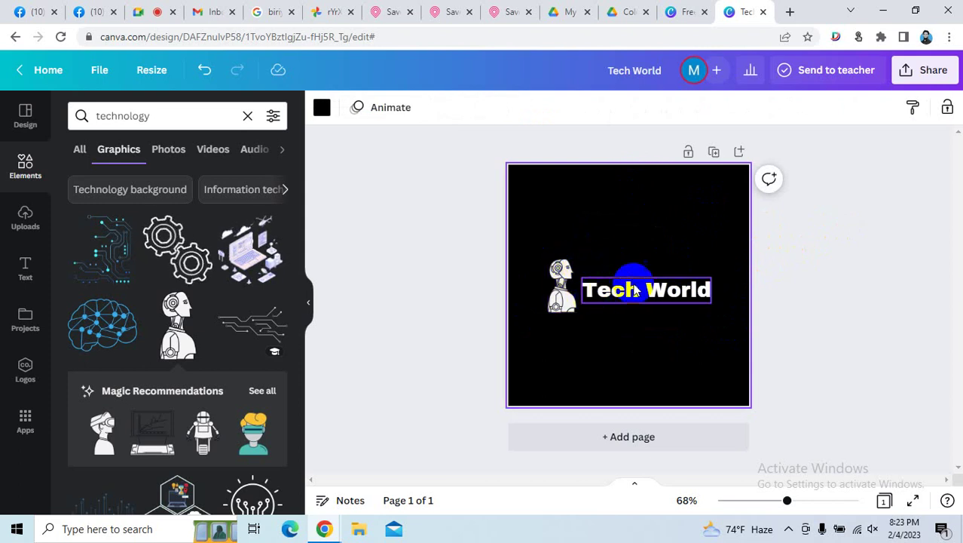
left_click(625, 282)
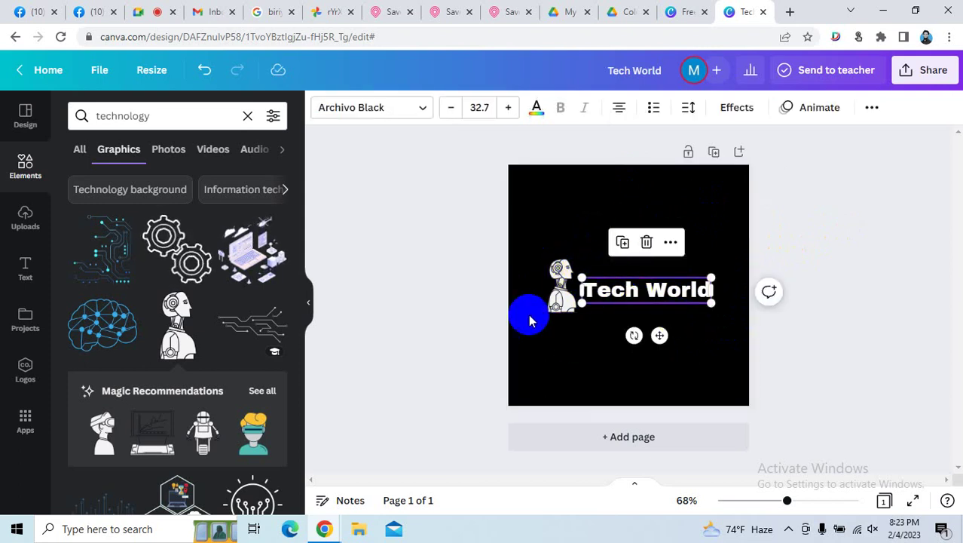
left_click(563, 280)
left_click(676, 202)
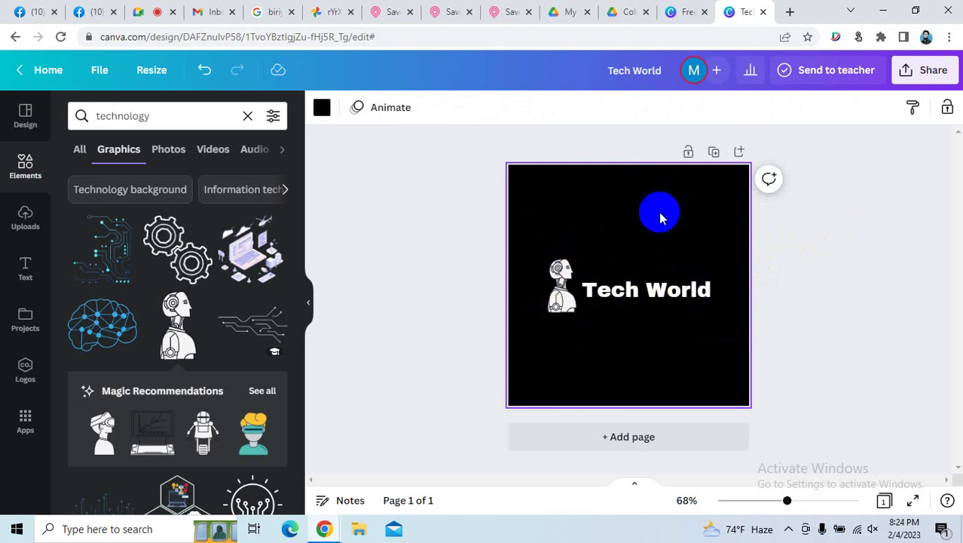
Add a second page with its black background cleared, and search the logo templates for "Technology Logos".
left_click(739, 153)
left_click(790, 255)
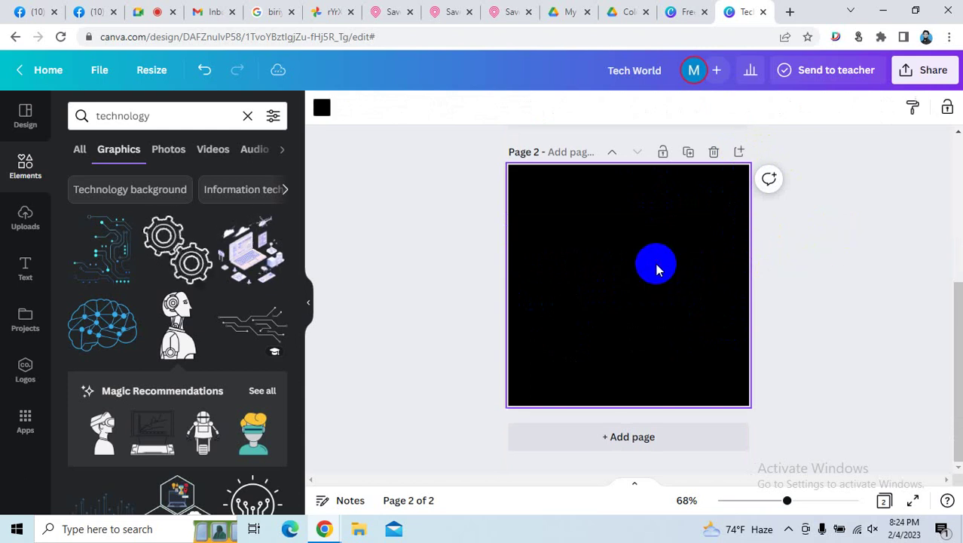
left_click(23, 115)
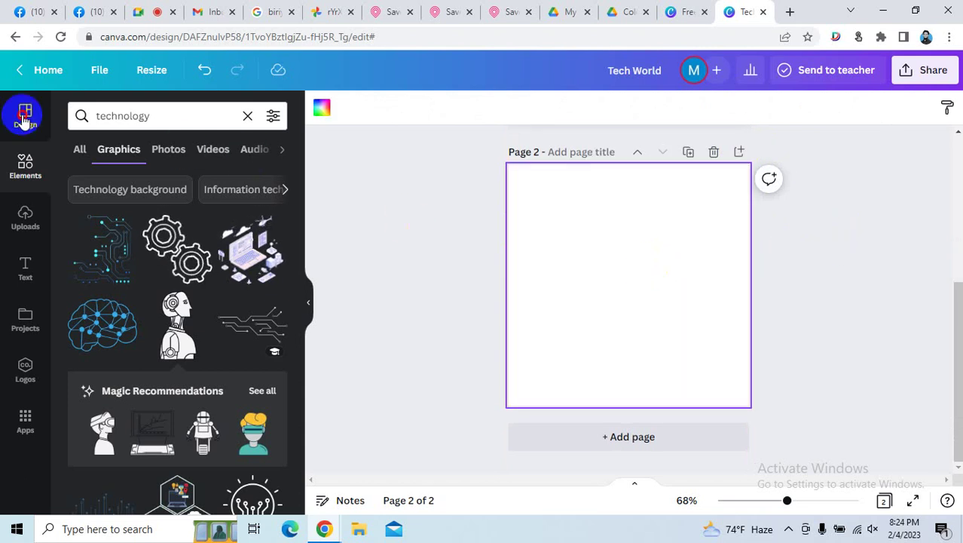
left_click(127, 151)
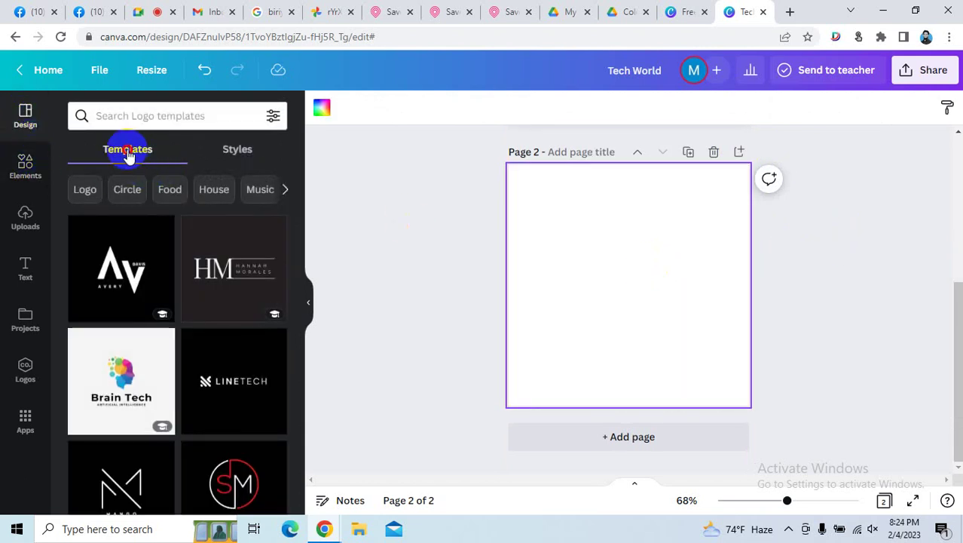
left_click(143, 116)
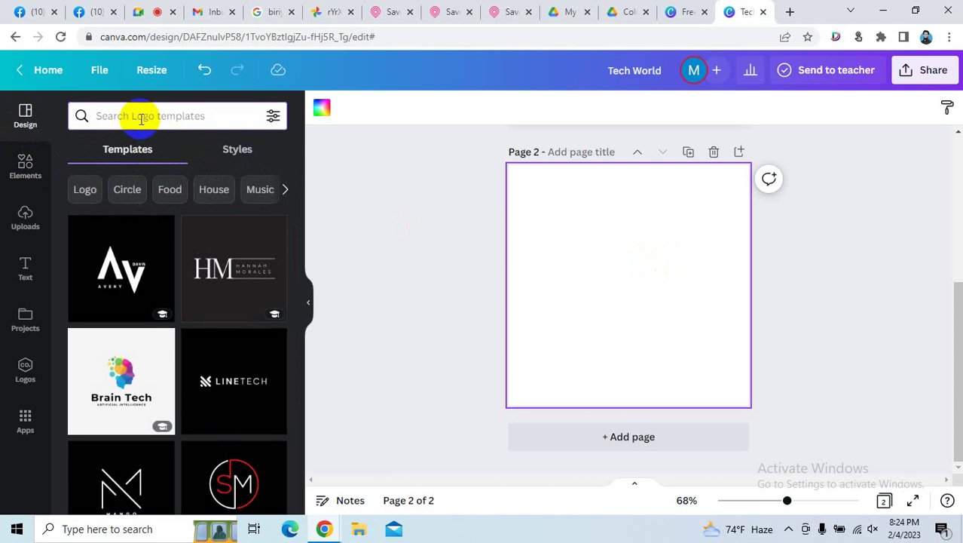
type("tec")
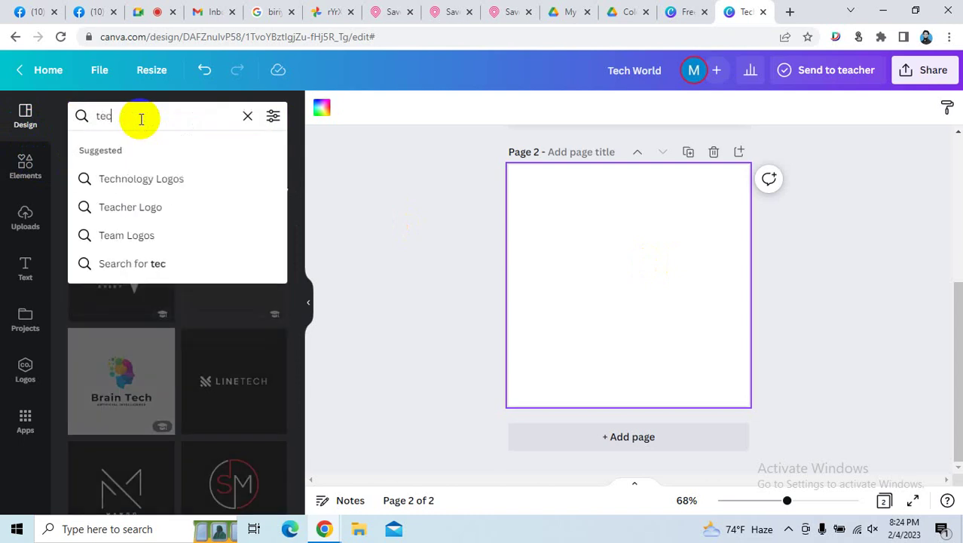
type("h")
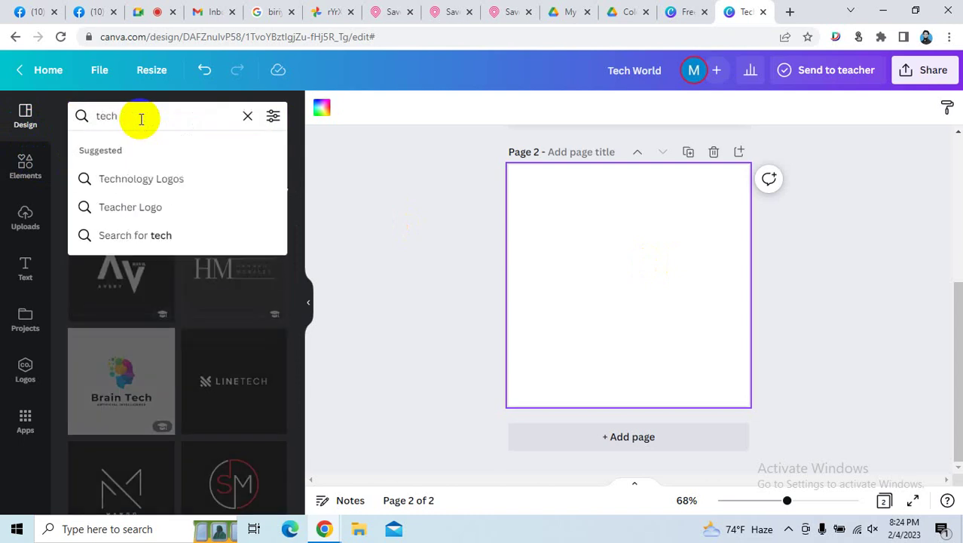
left_click(150, 179)
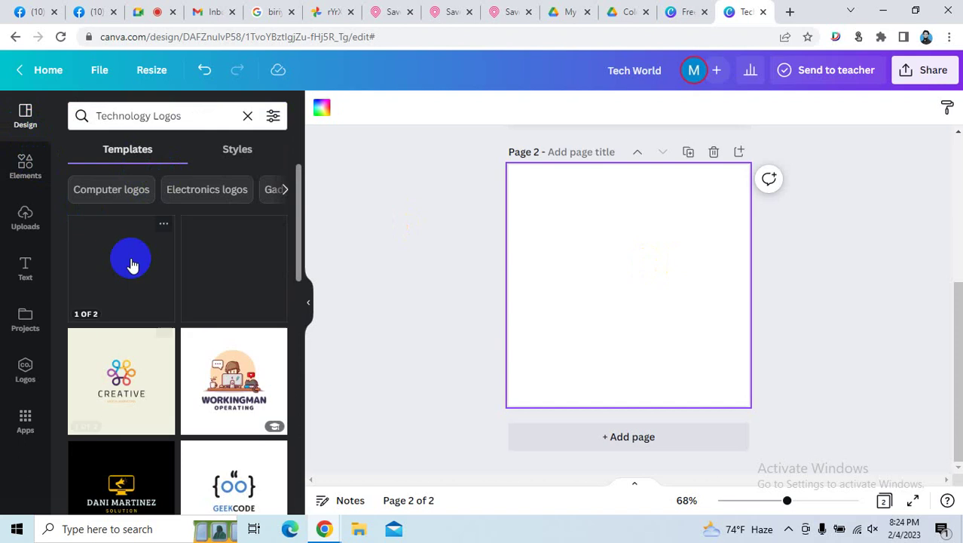
Apply the dark version of the "Black and Blue Line Art Icon Crypto Exchange Logo" template to page 2.
scroll(189, 305, "down", 2)
scroll(186, 309, "down", 2)
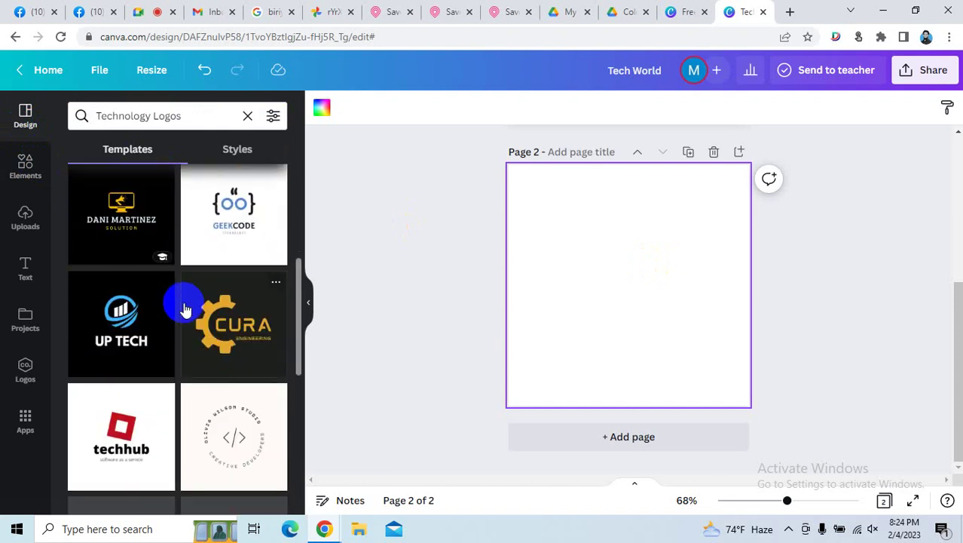
scroll(186, 309, "down", 2)
scroll(186, 309, "up", 2)
scroll(186, 309, "up", 4)
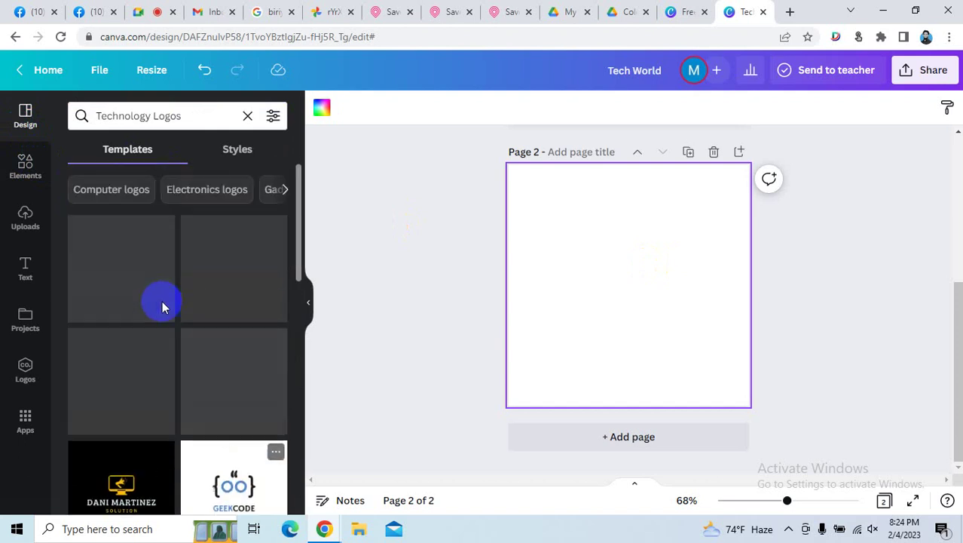
left_click(126, 280)
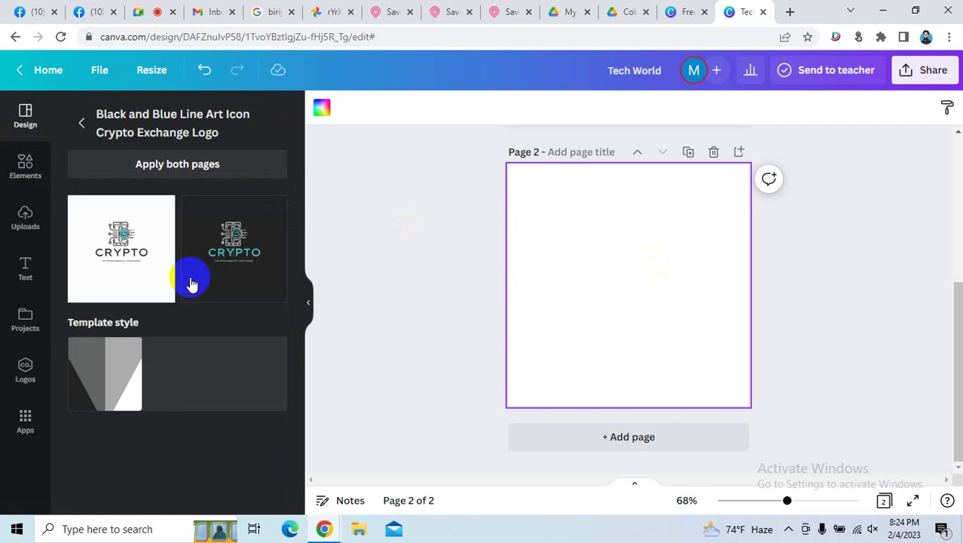
left_click(251, 232)
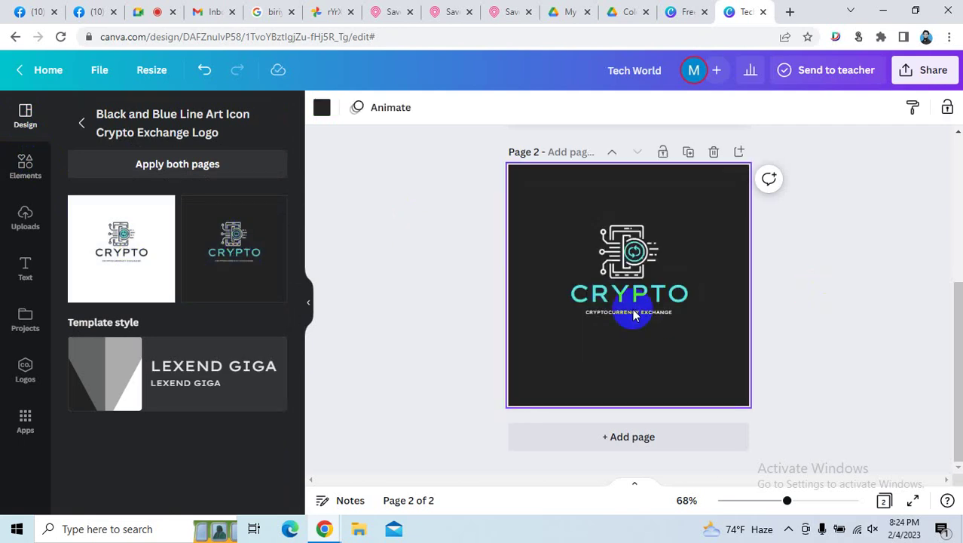
Replace the "CRYPTO" heading on page 2 with "TECH WORLD" and widen its text box so the name fits on one line.
left_click(644, 240)
scroll(690, 249, "up", 3)
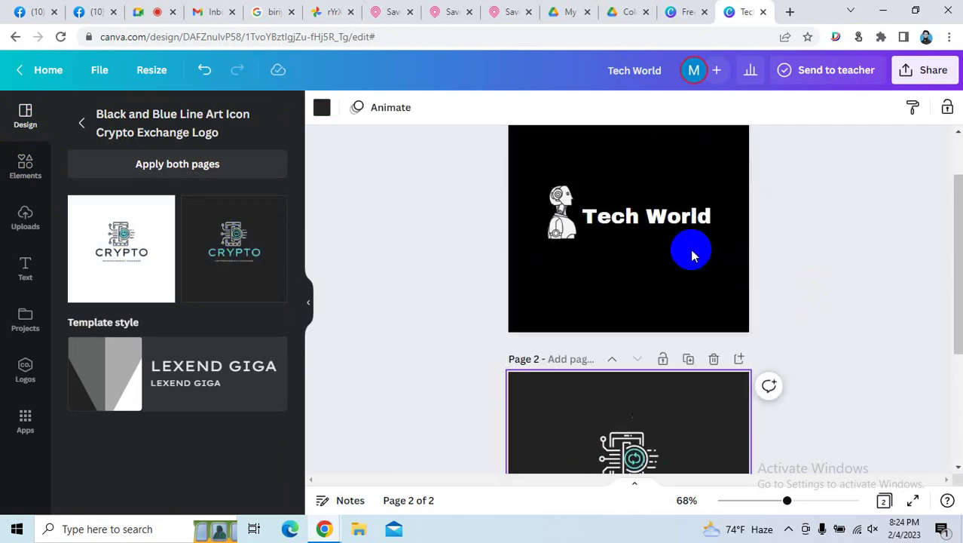
left_click(652, 230)
double_click(629, 226)
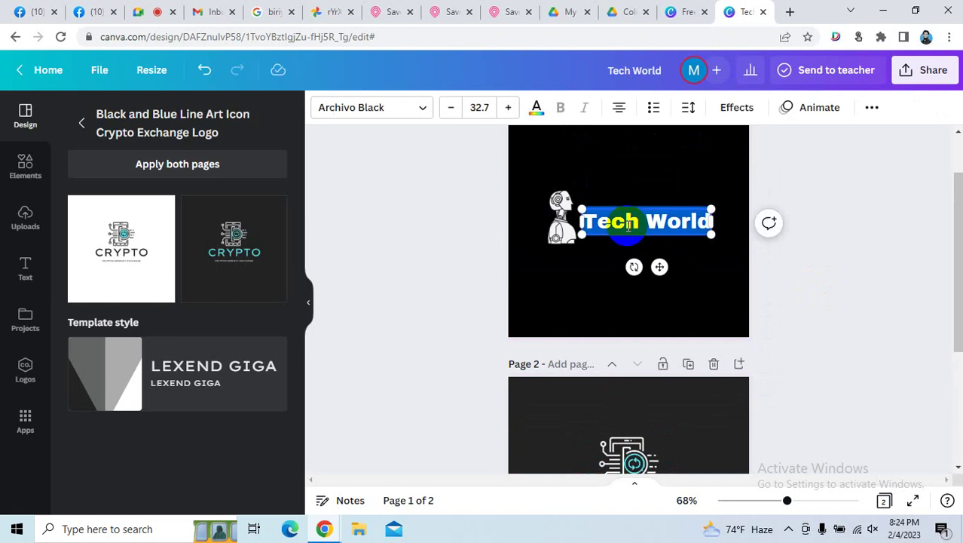
scroll(648, 233, "down", 3)
left_click(626, 290)
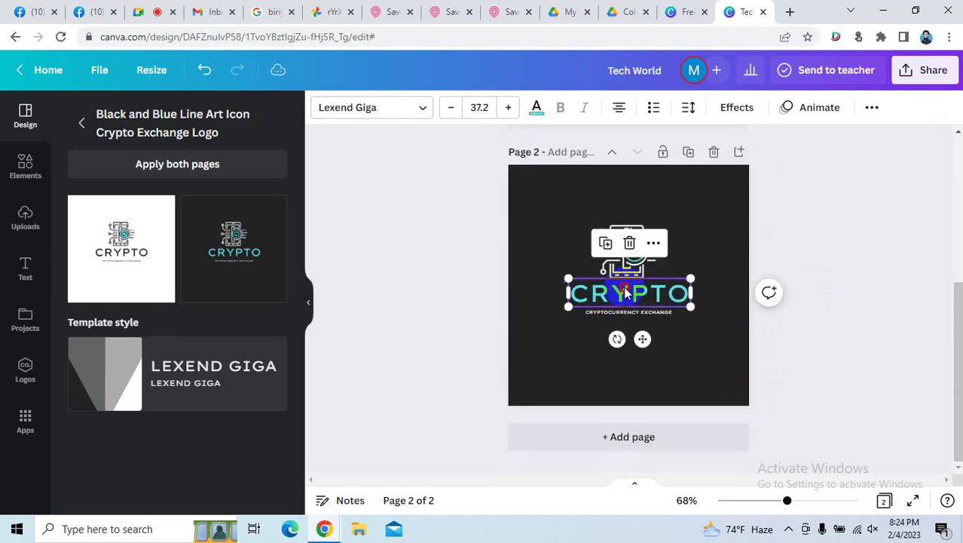
double_click(625, 291)
type("TECH WORLD")
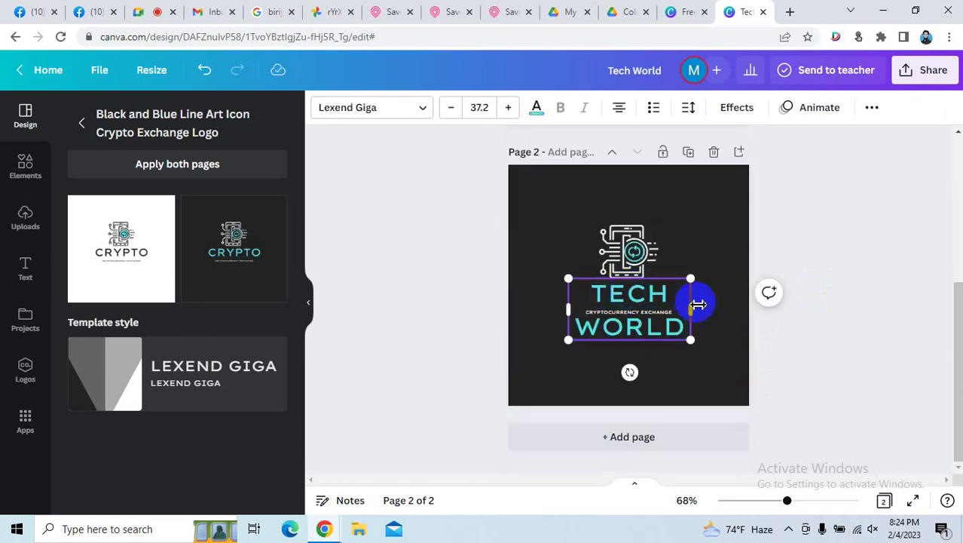
left_click_drag(694, 306, 814, 302)
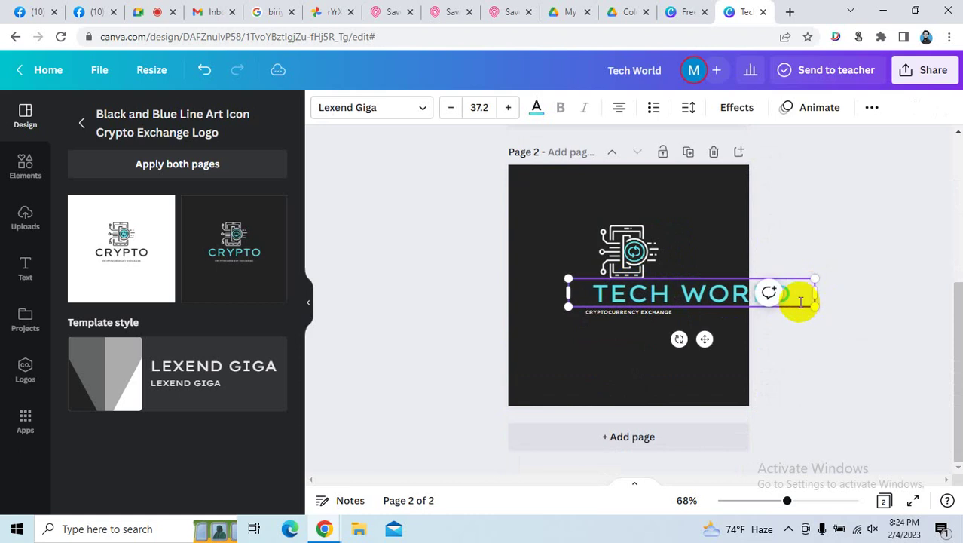
Move the "TECH WORLD" heading left until it is centered beneath the icon on page 2.
left_click(791, 249)
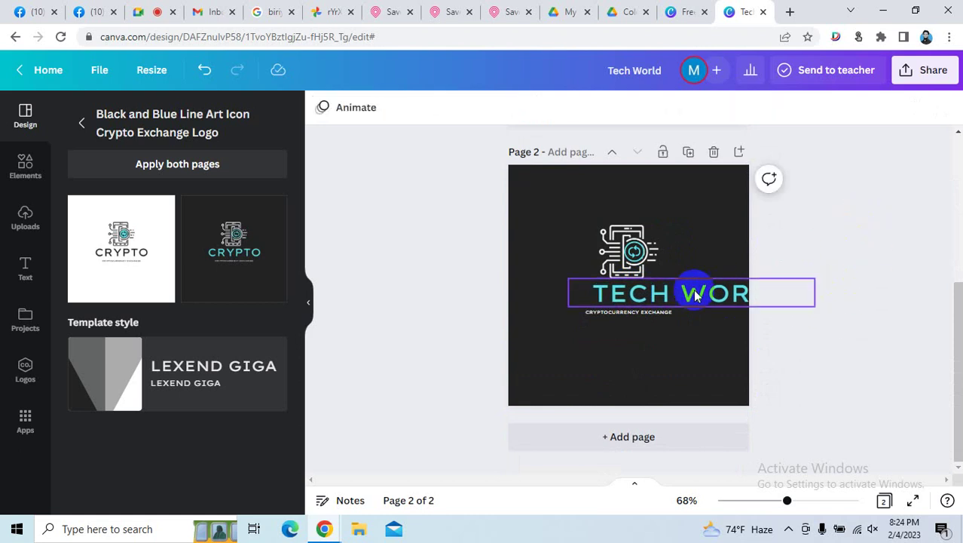
left_click(694, 294)
key("Left")
key("Left")
key("Left")
key("Left")
key("Left")
key("Left")
key("Left")
key("Left")
key("Left")
key("Left")
key("Left")
key("Left")
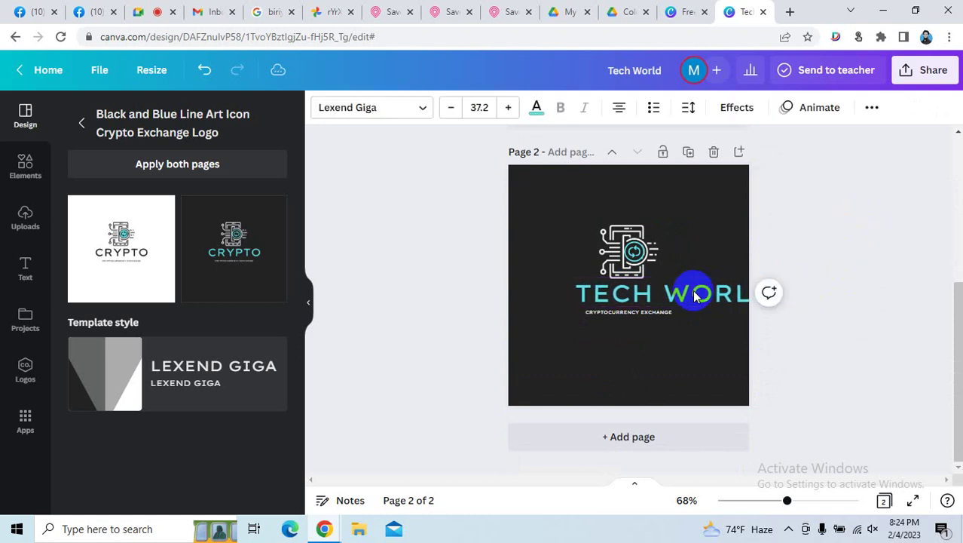
key("Left")
key("Left")
key("Left")
key("Left")
key("Left")
key("Left")
key("Left")
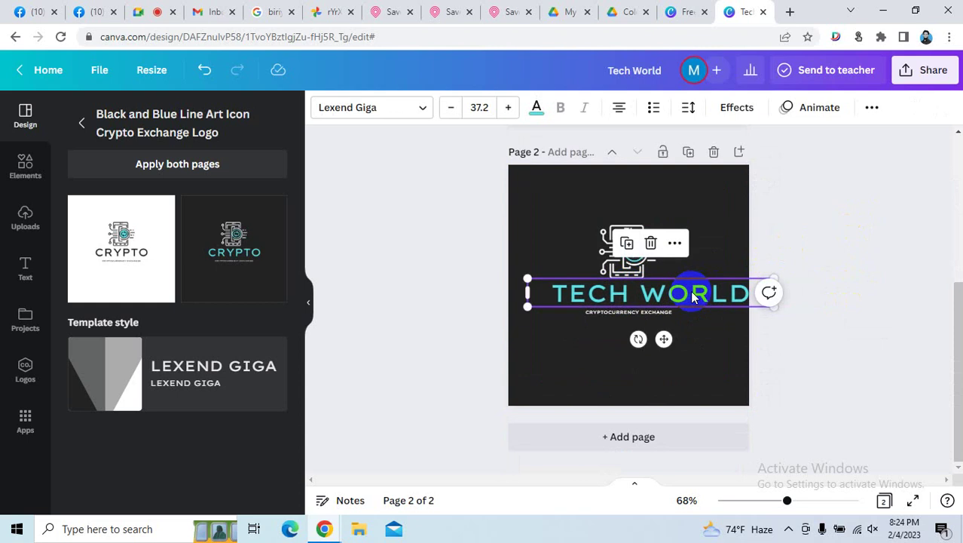
left_click_drag(691, 296, 672, 290)
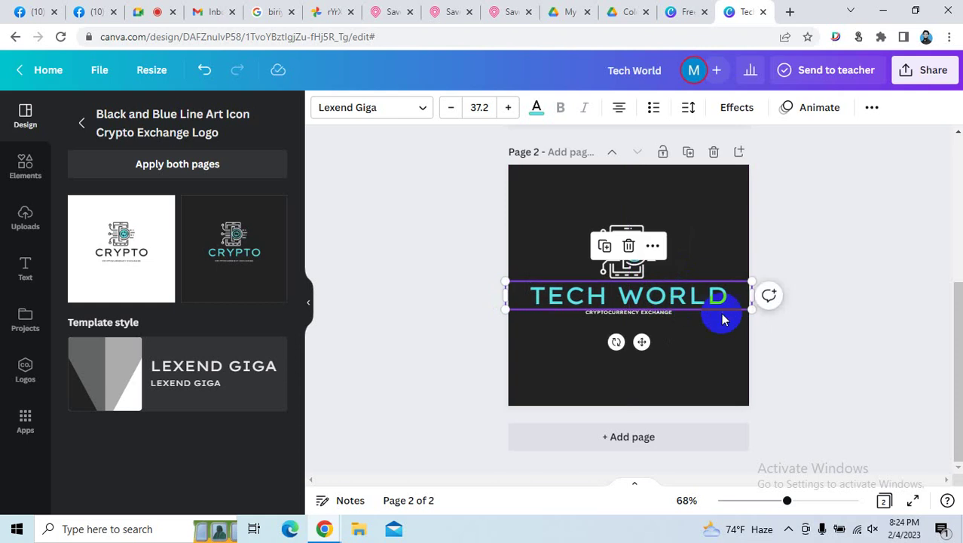
left_click(859, 236)
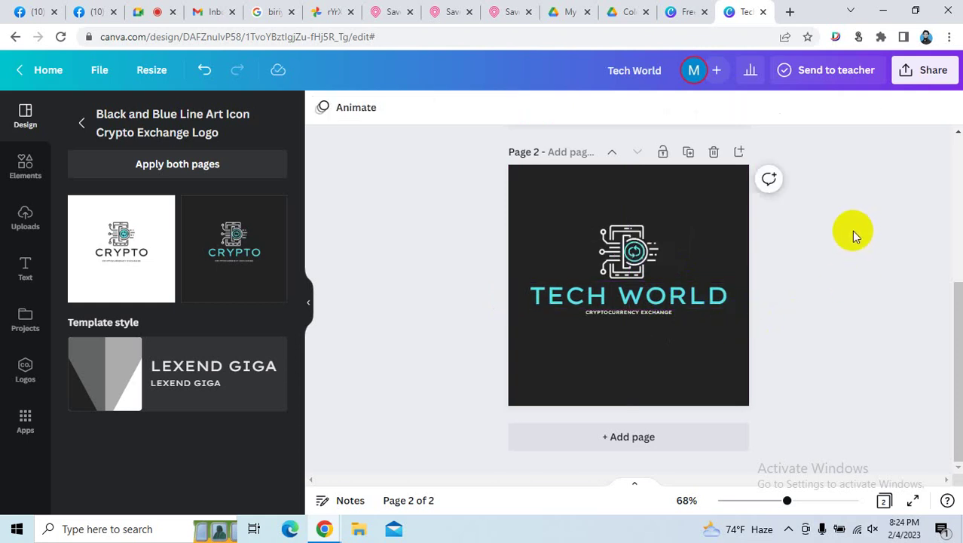
Reduce the "TECH WORLD" heading to about size 30.4 and center it again between the icon and the tagline.
left_click(737, 294)
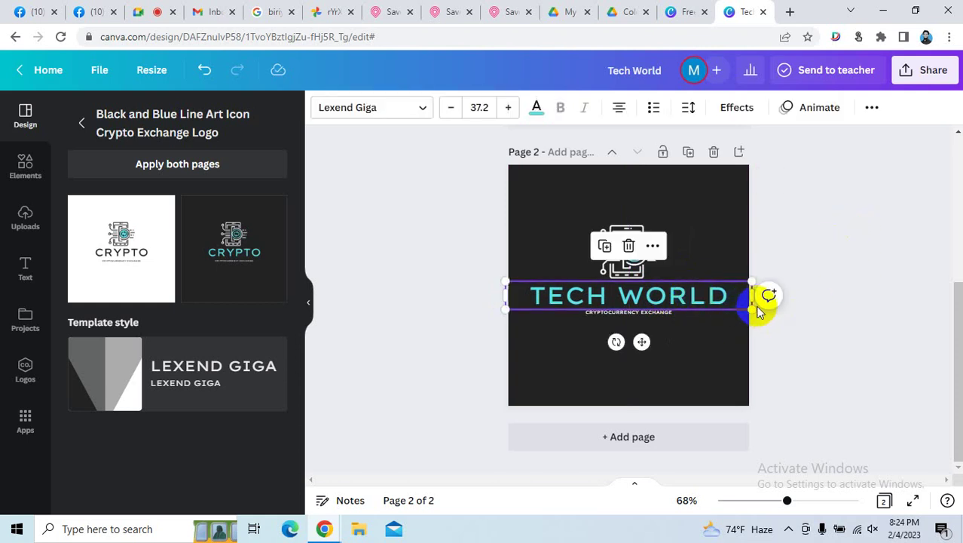
left_click_drag(752, 308, 706, 304)
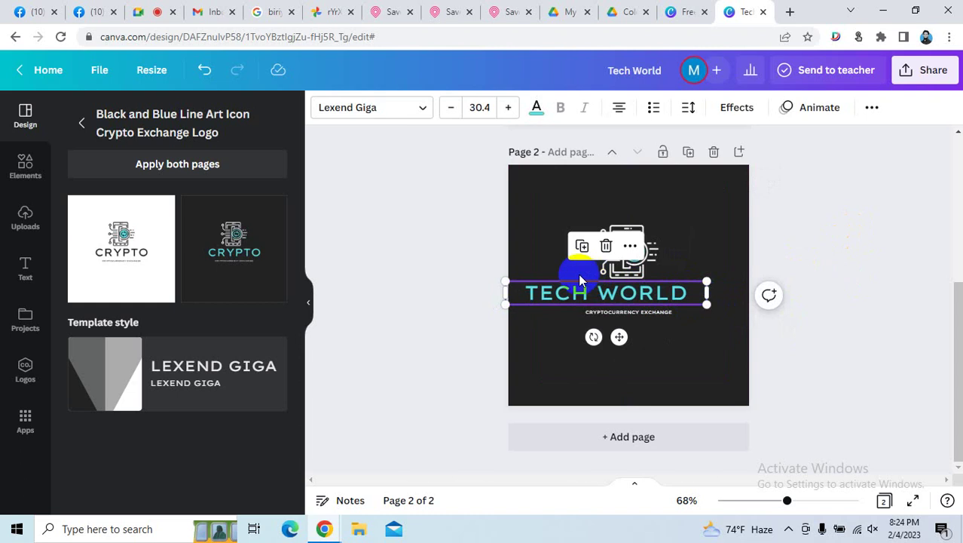
left_click_drag(584, 284, 608, 293)
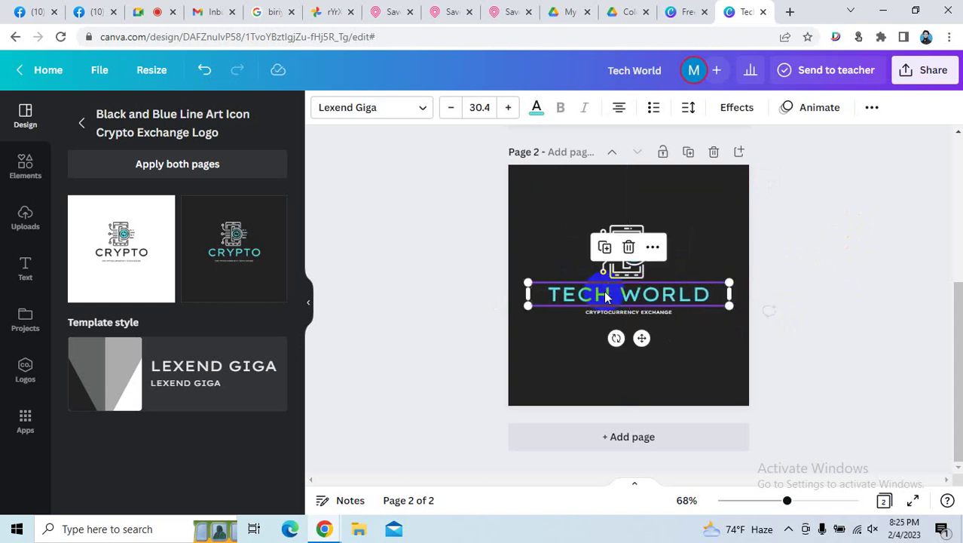
left_click(695, 362)
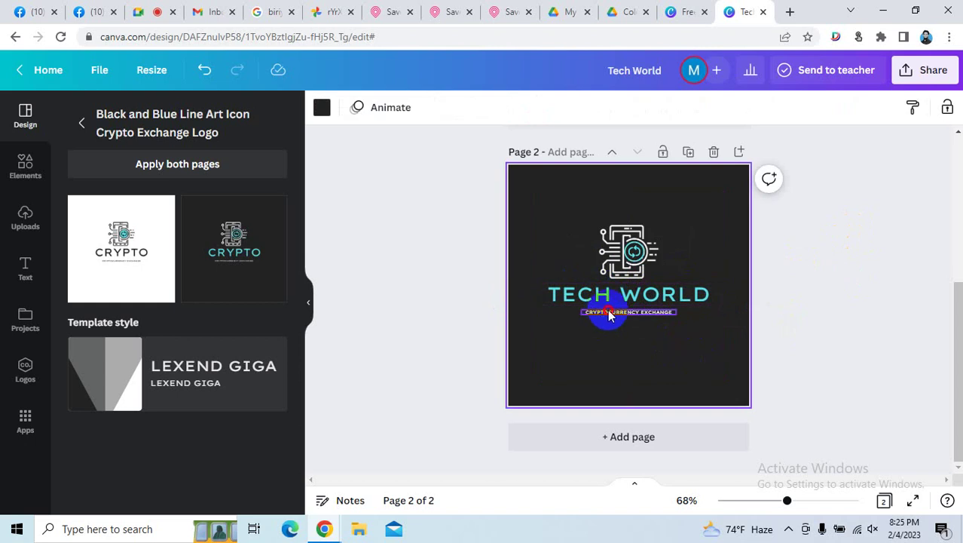
left_click(609, 312)
left_click(609, 311)
left_click(711, 333)
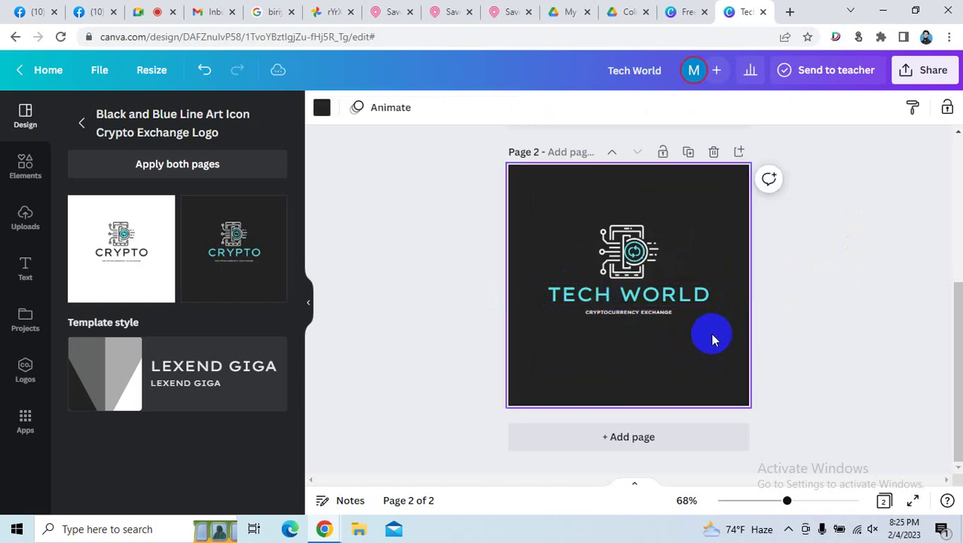
left_click(644, 253)
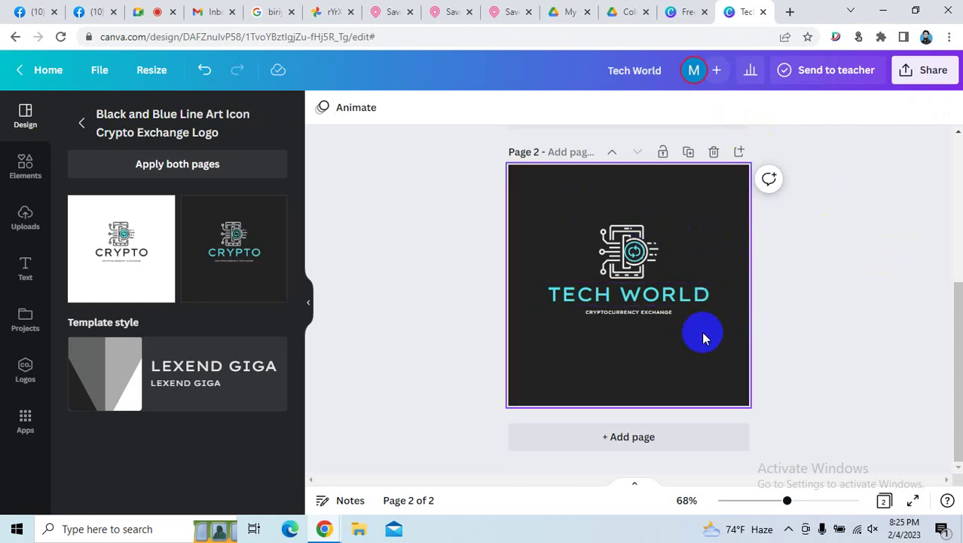
Add a third page after the template-based logo on page 2.
left_click(741, 153)
scroll(716, 236, "up", 3)
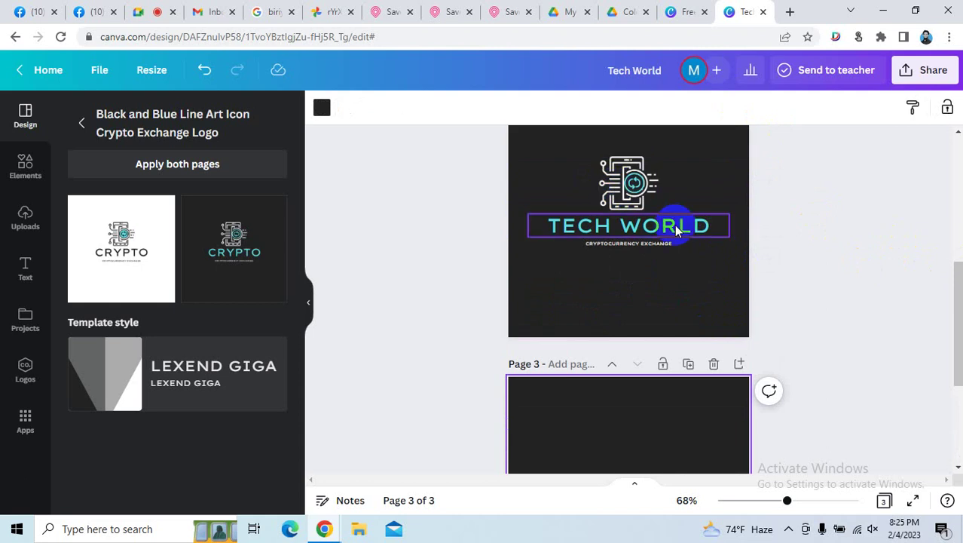
scroll(673, 226, "down", 2)
scroll(673, 229, "up", 2)
Copy the complete phone-circuit icon from page 2 onto page 3, then enlarge it and keep it horizontally centered.
left_click(636, 193)
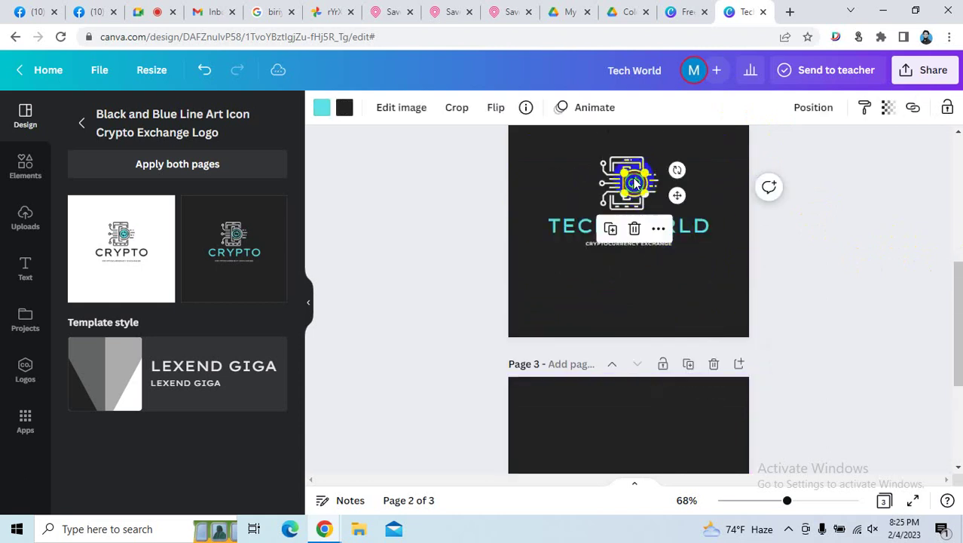
left_click(720, 166)
left_click_drag(686, 202, 513, 161)
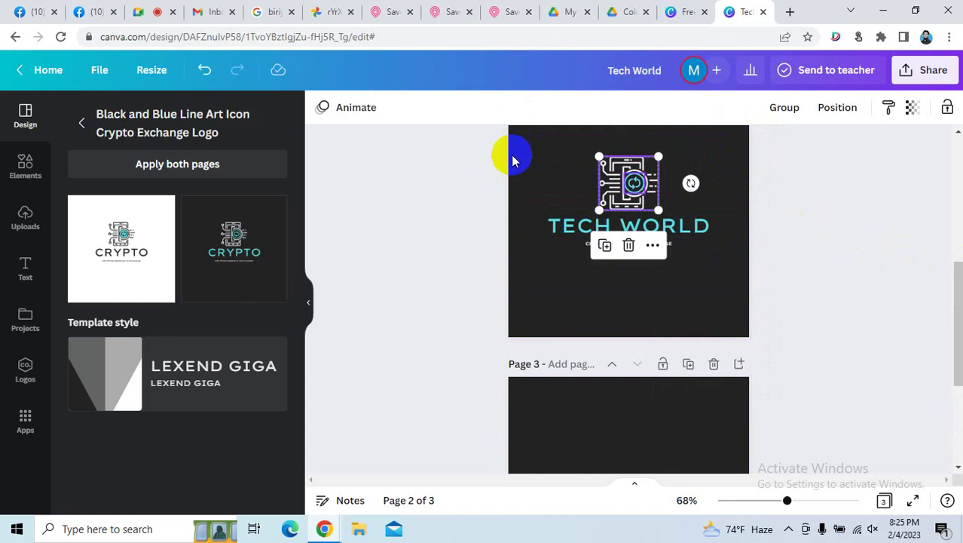
scroll(511, 154, "down", 2)
left_click(596, 329)
key("ctrl+v")
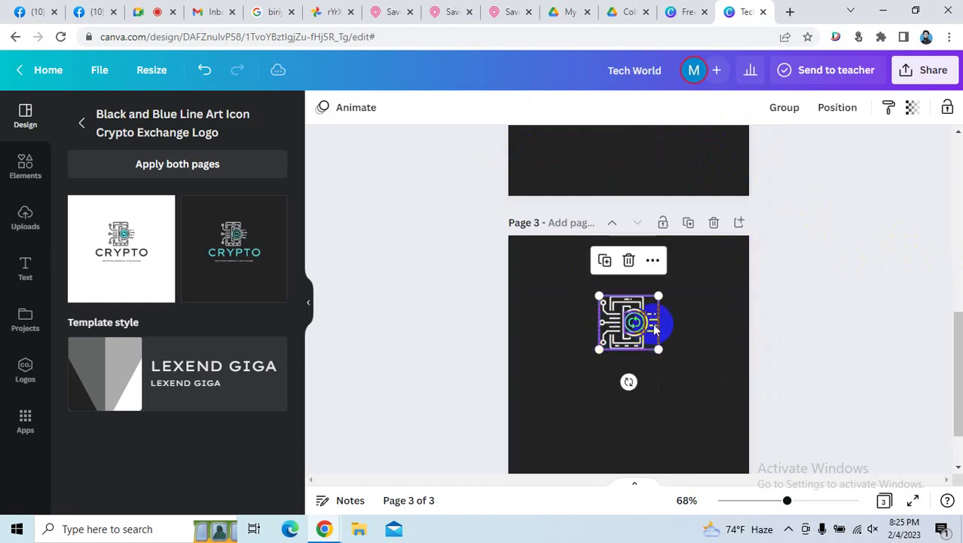
left_click_drag(659, 349, 636, 362)
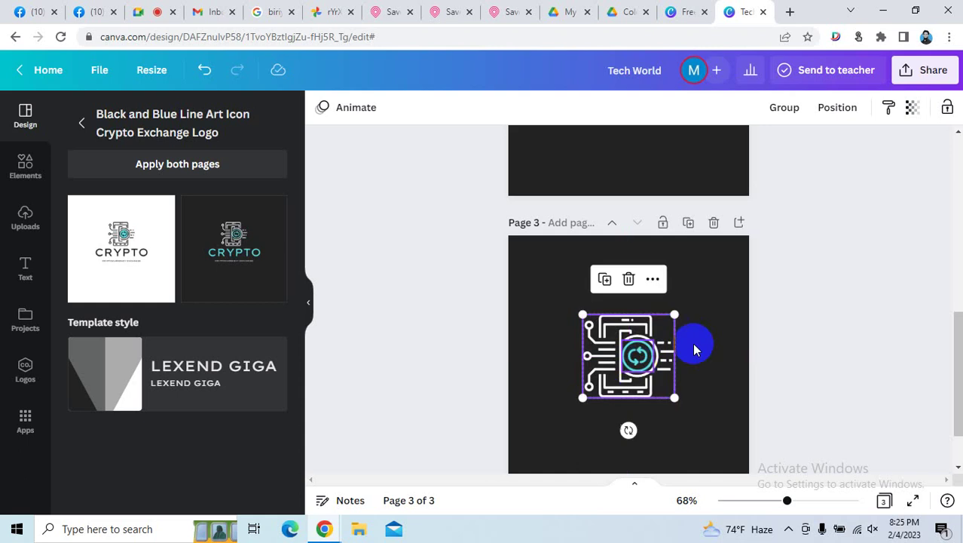
left_click(814, 288)
Search Google Images for "grameenphone logo" in a new browser tab to find real brand logo examples.
left_click(790, 11)
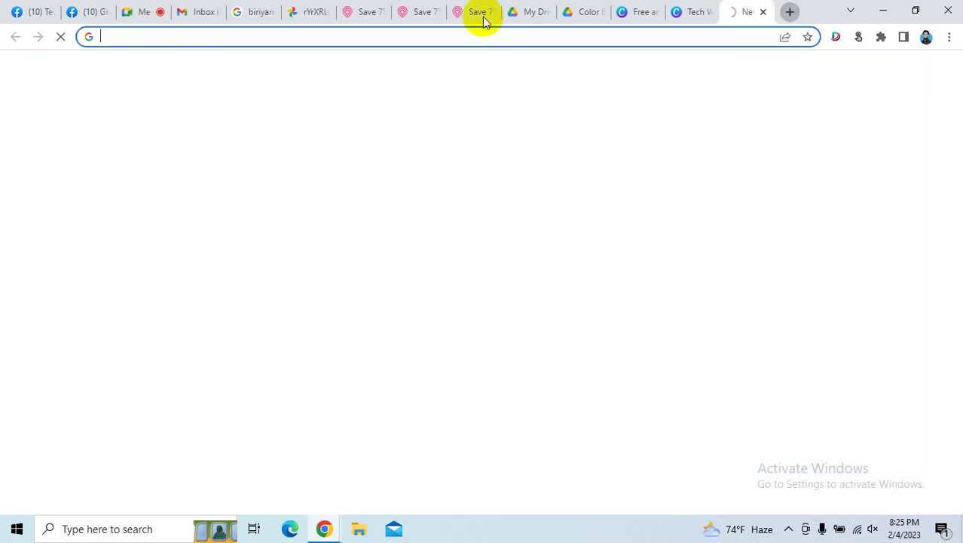
left_click(423, 30)
type("gra")
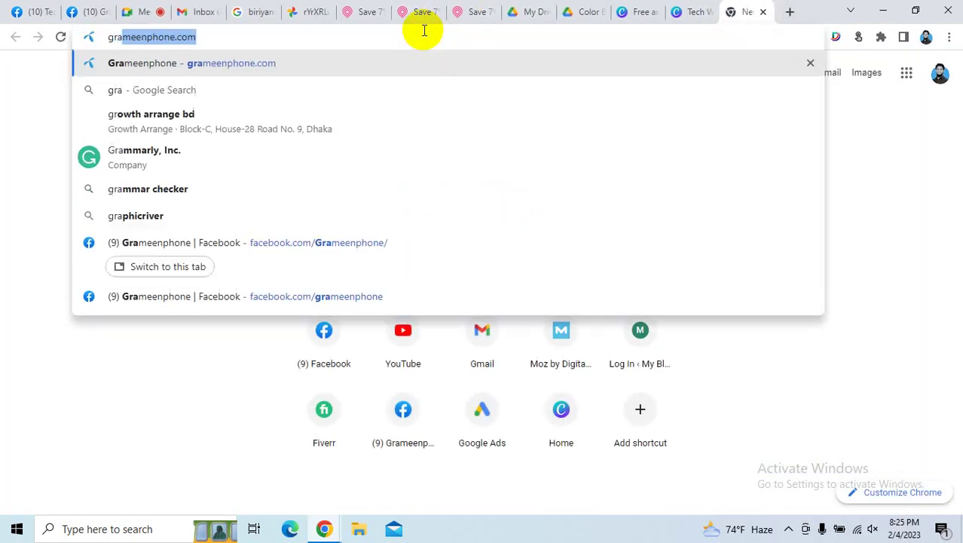
type("meen")
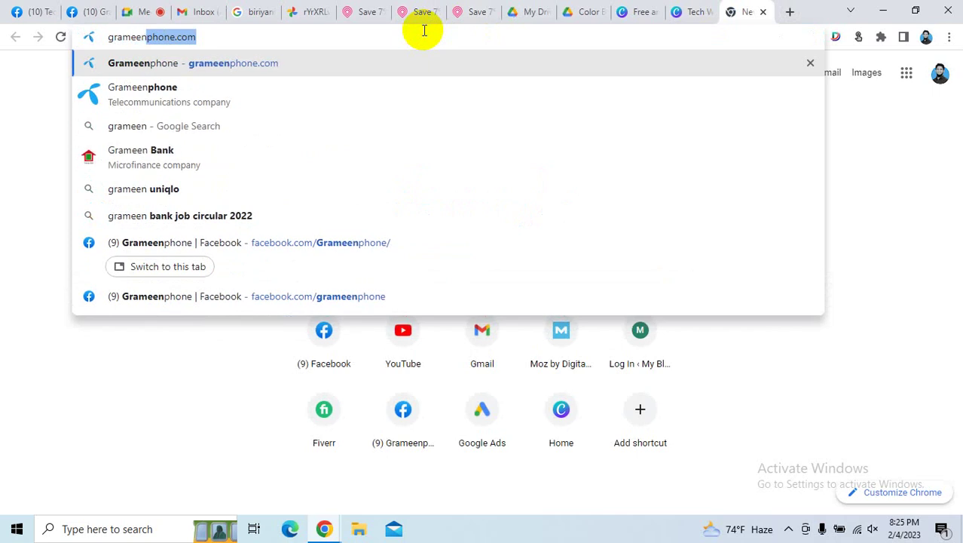
type("phone logo")
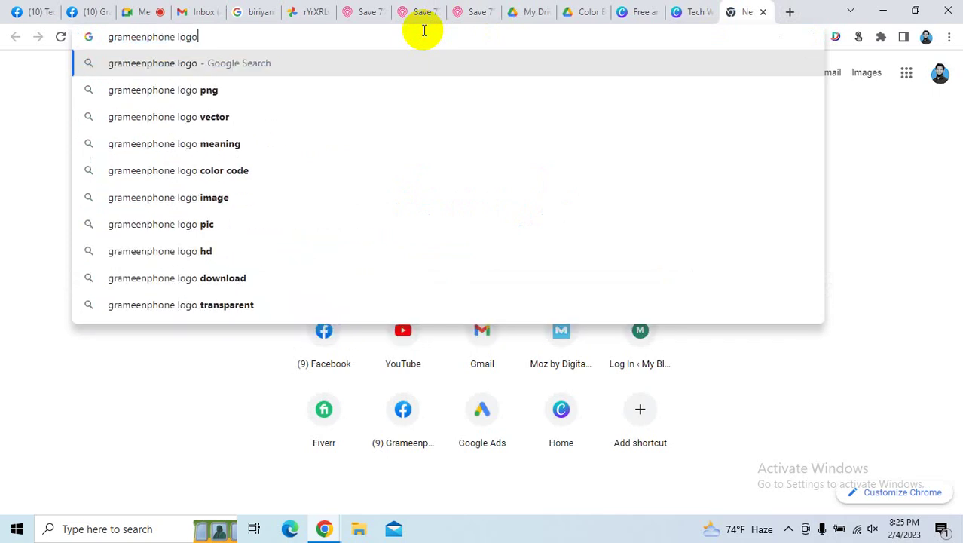
key("Return")
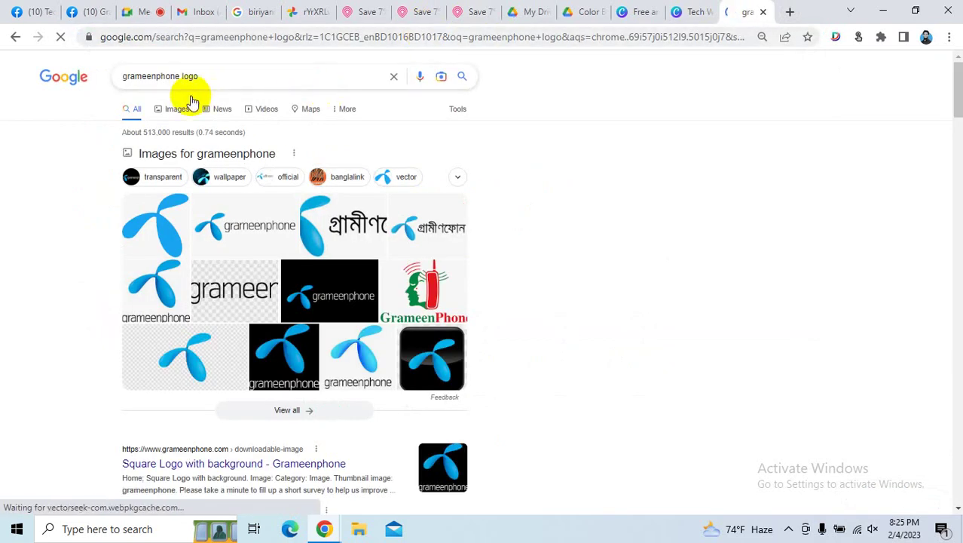
left_click(176, 110)
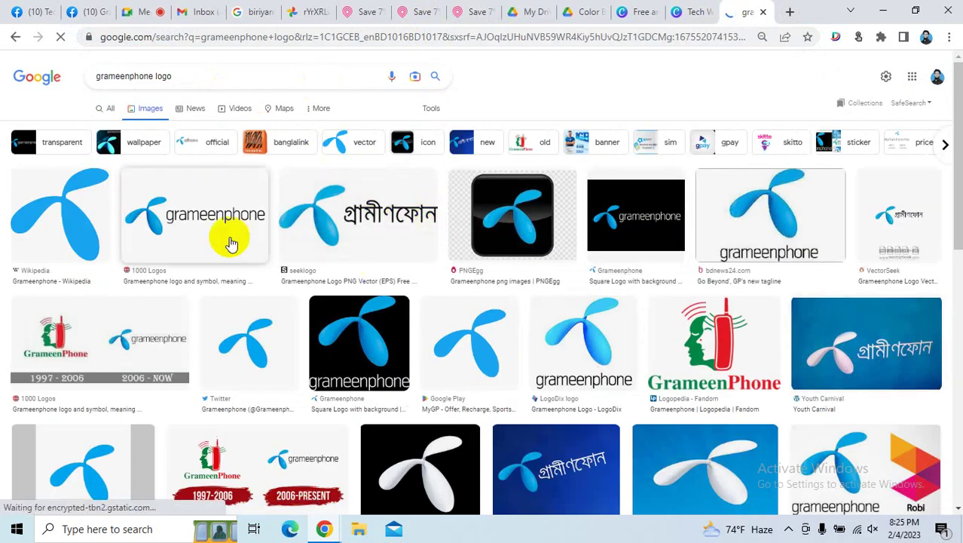
left_click(41, 226)
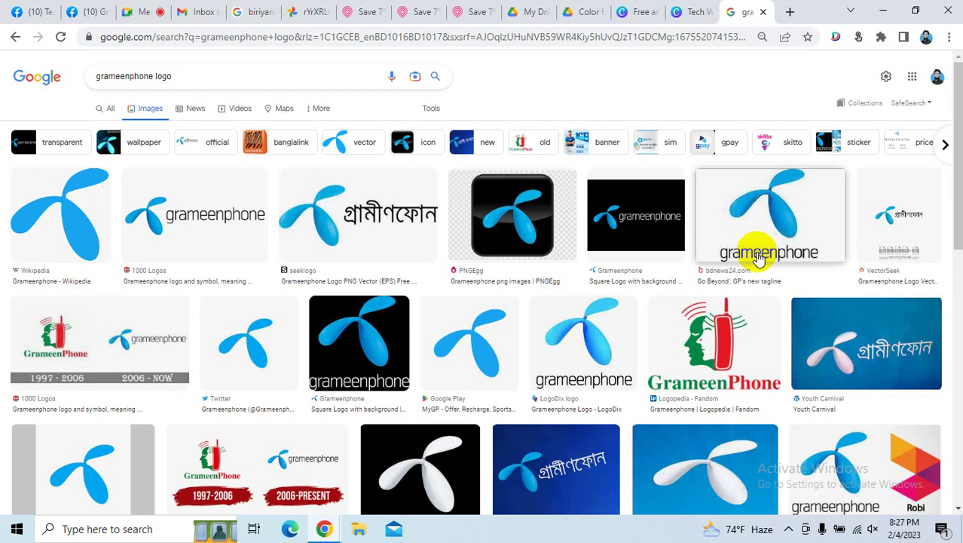
Switch back to the Canva design and examine how the robot graphic and "Tech World" text form one logo on page 1.
left_click(686, 11)
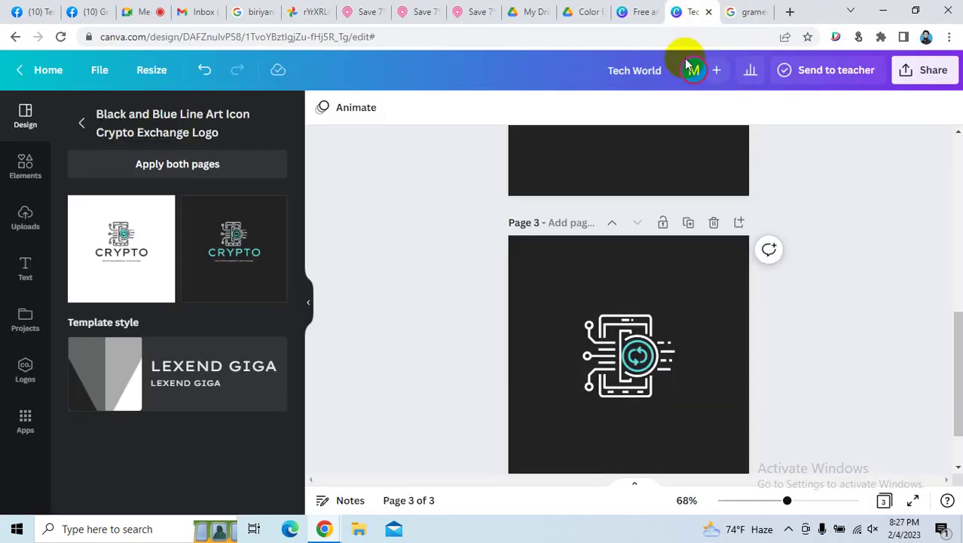
scroll(750, 240, "up", 3)
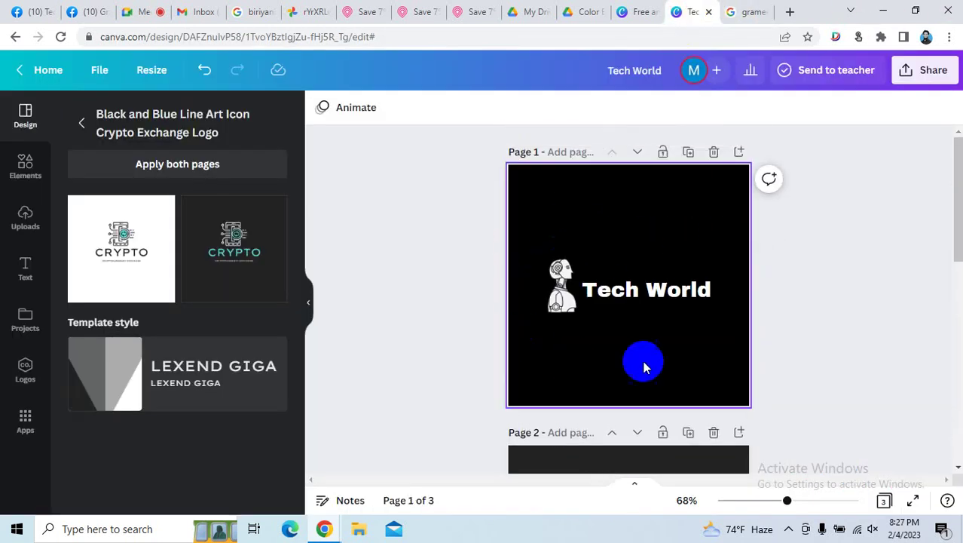
left_click(655, 291)
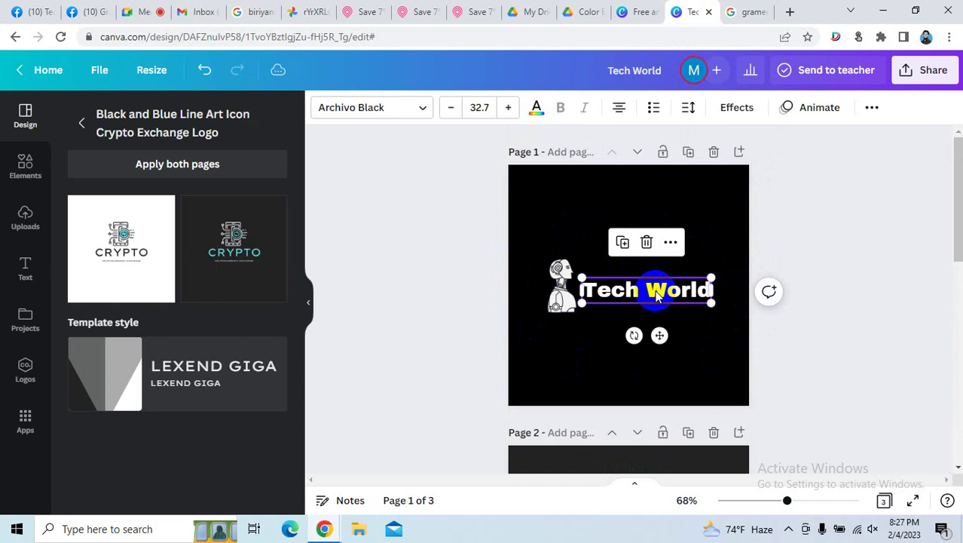
left_click(647, 361)
scroll(647, 359, "down", 4)
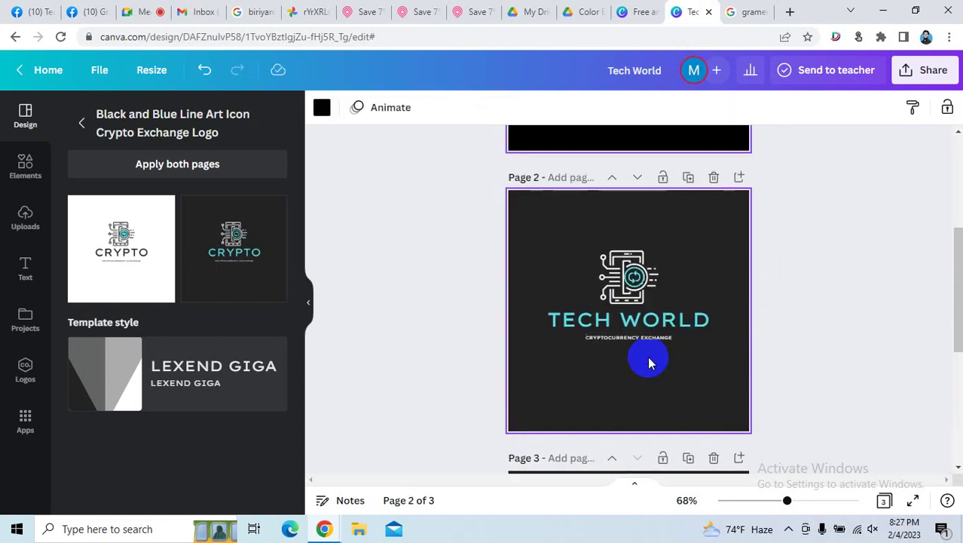
scroll(632, 275, "up", 4)
left_click(632, 277)
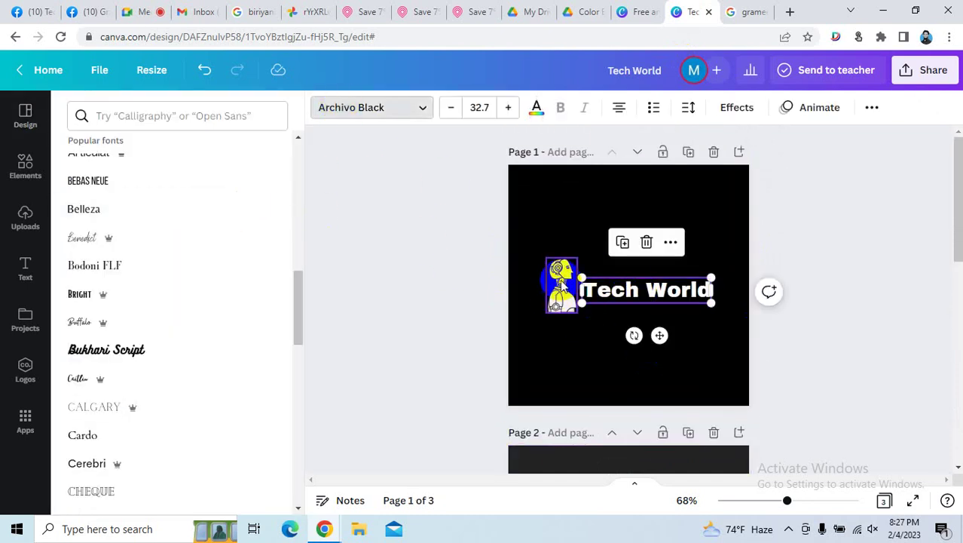
left_click(649, 290)
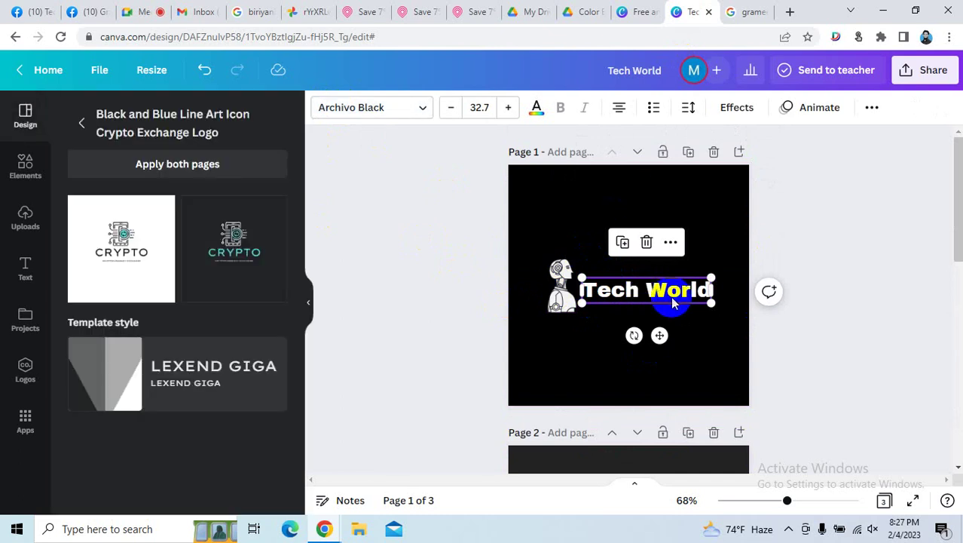
left_click(707, 343)
left_click(536, 261)
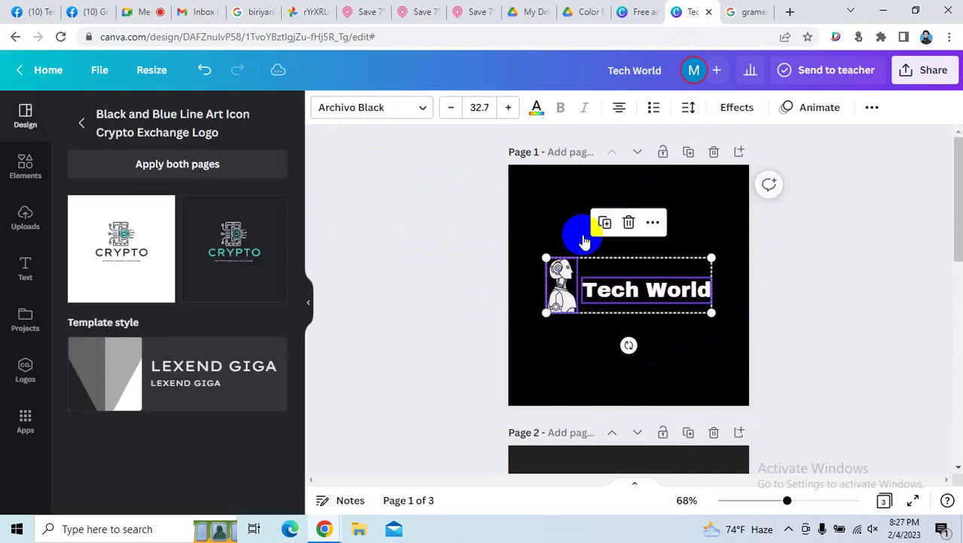
left_click(534, 198)
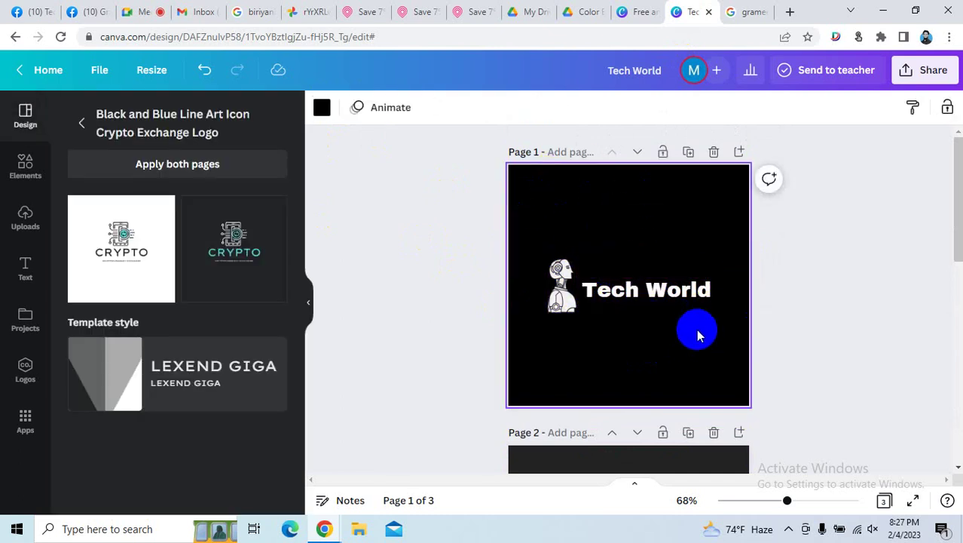
left_click_drag(697, 329, 526, 248)
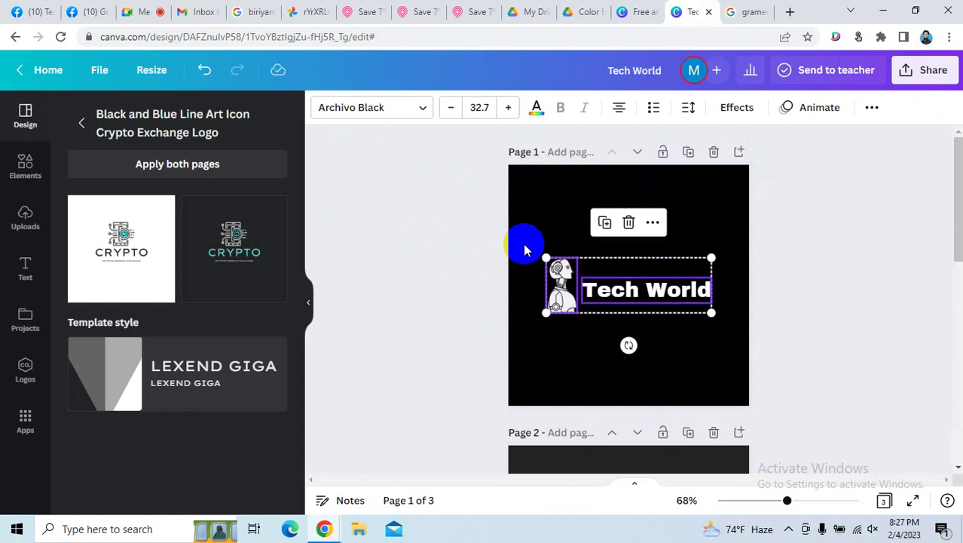
left_click(699, 333)
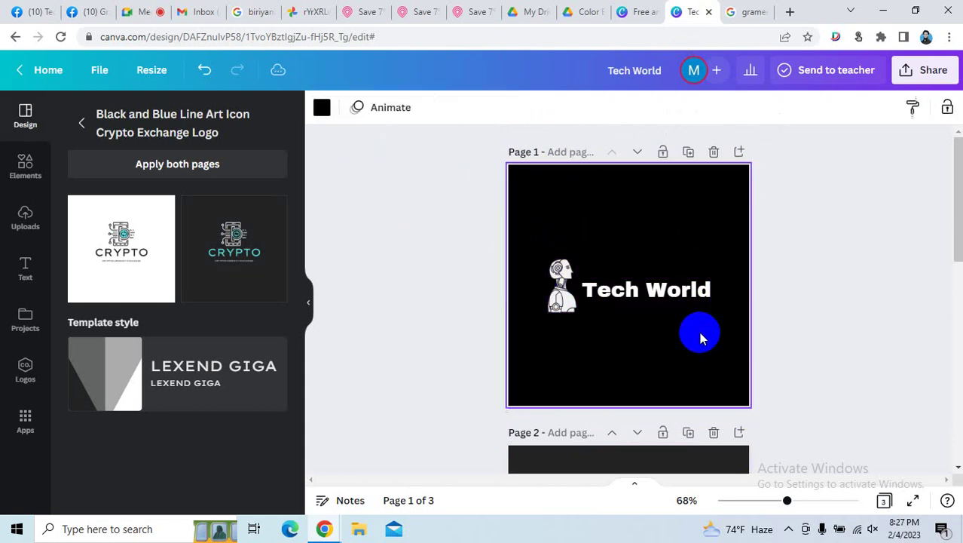
left_click_drag(706, 338, 541, 258)
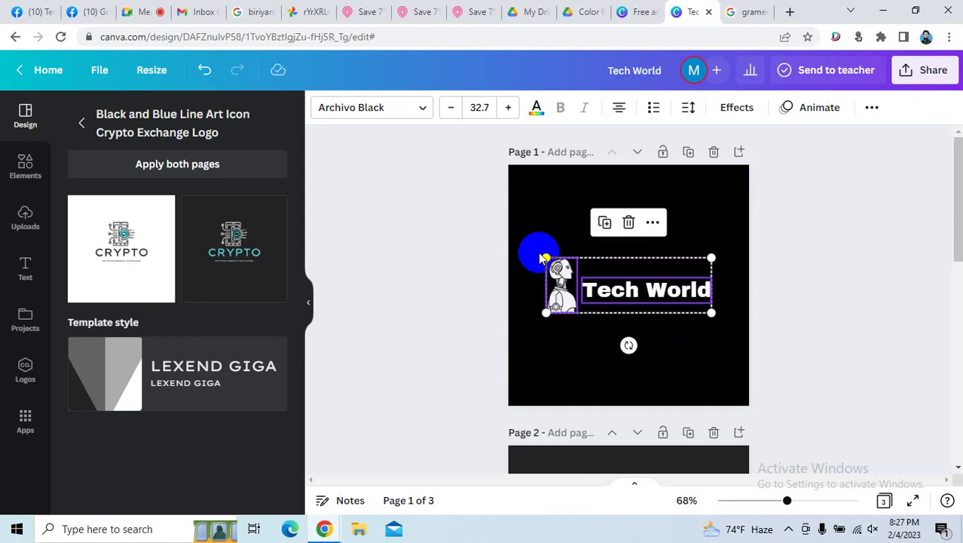
Review the icon-only logo on page 3 and the template-based logo on page 2 against the Grameenphone image results.
scroll(809, 226, "down", 5)
scroll(807, 255, "down", 3)
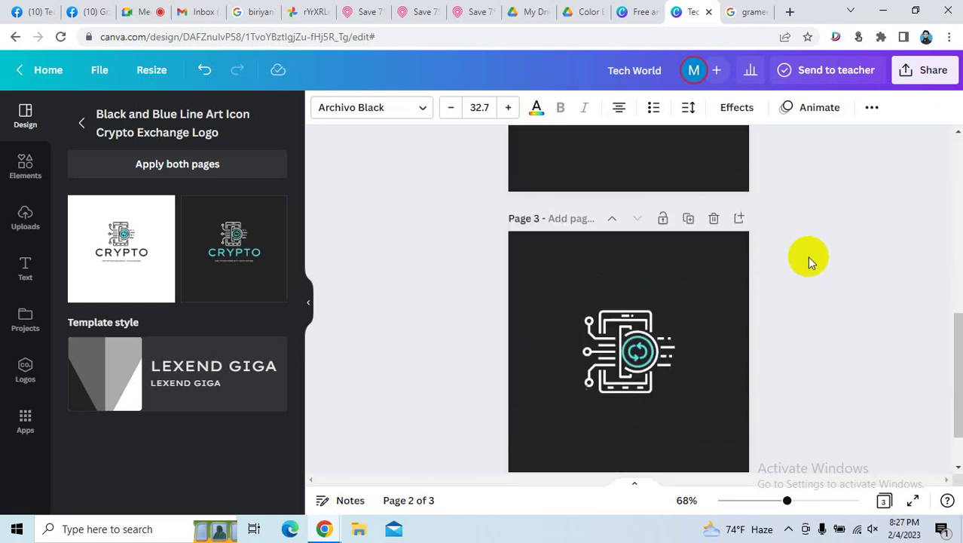
scroll(807, 256, "up", 4)
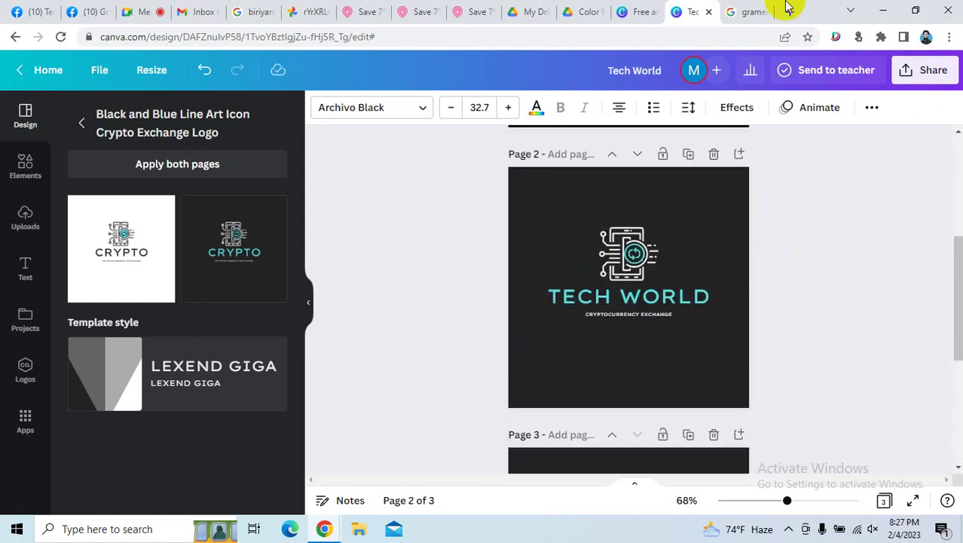
left_click(742, 13)
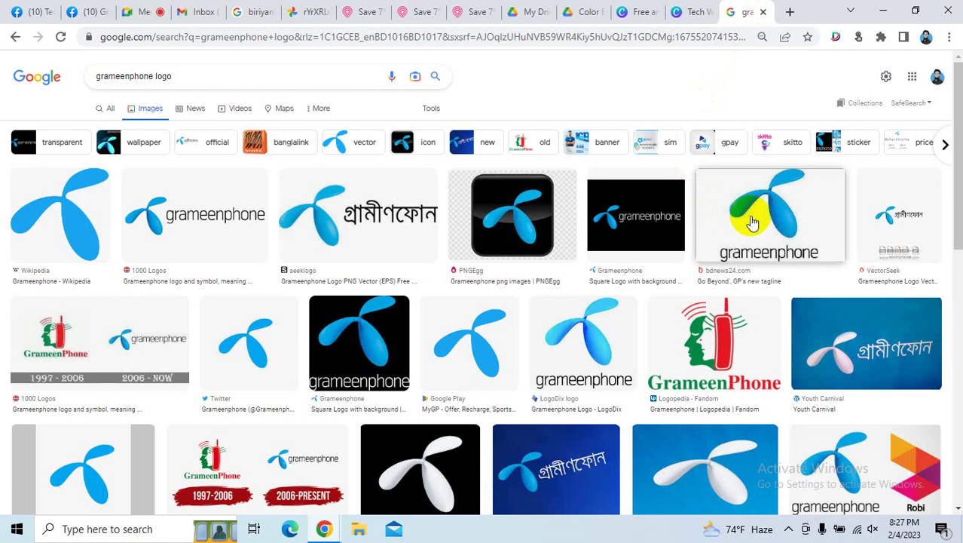
Return to the Canva design and compare the complete icon on page 3 with the robot-and-text logo on page 1.
left_click(678, 11)
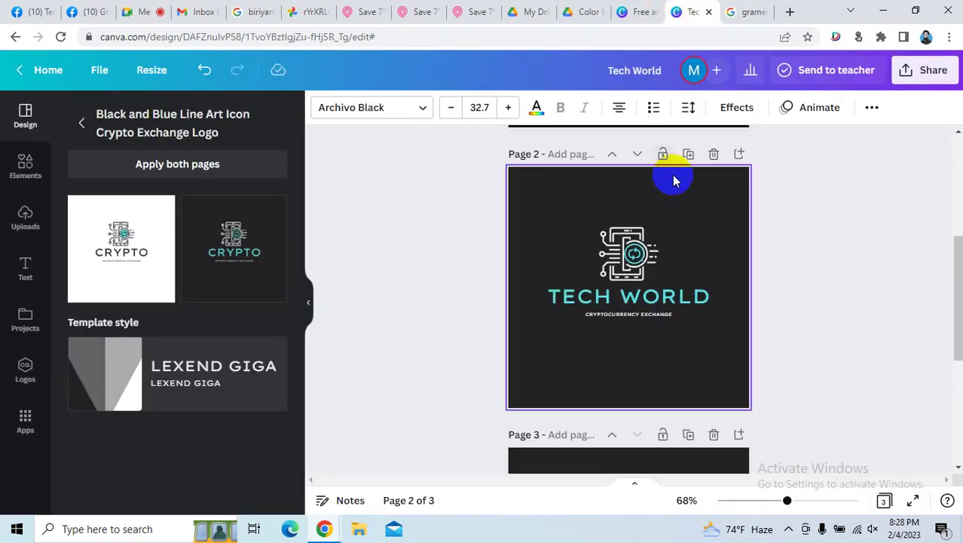
left_click(833, 242)
scroll(832, 241, "up", 4)
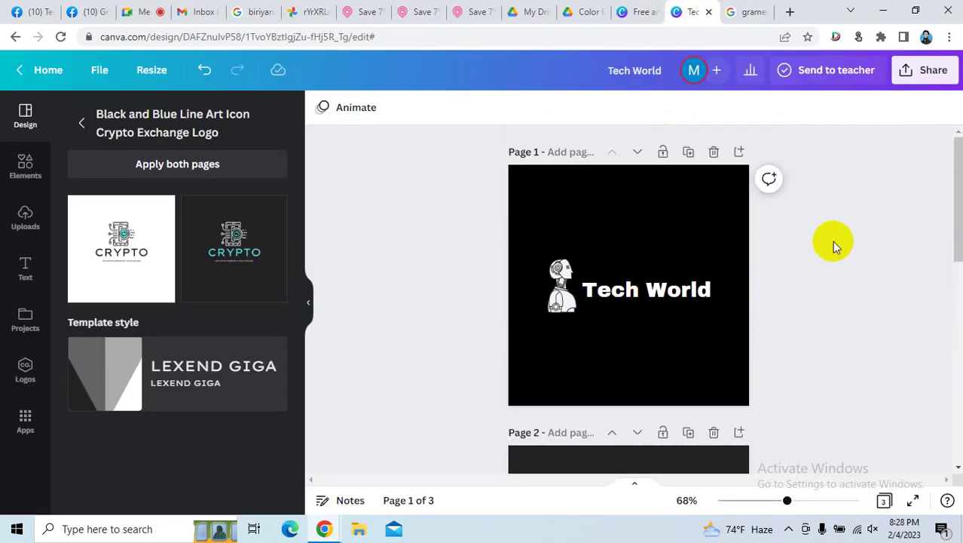
scroll(832, 241, "down", 8)
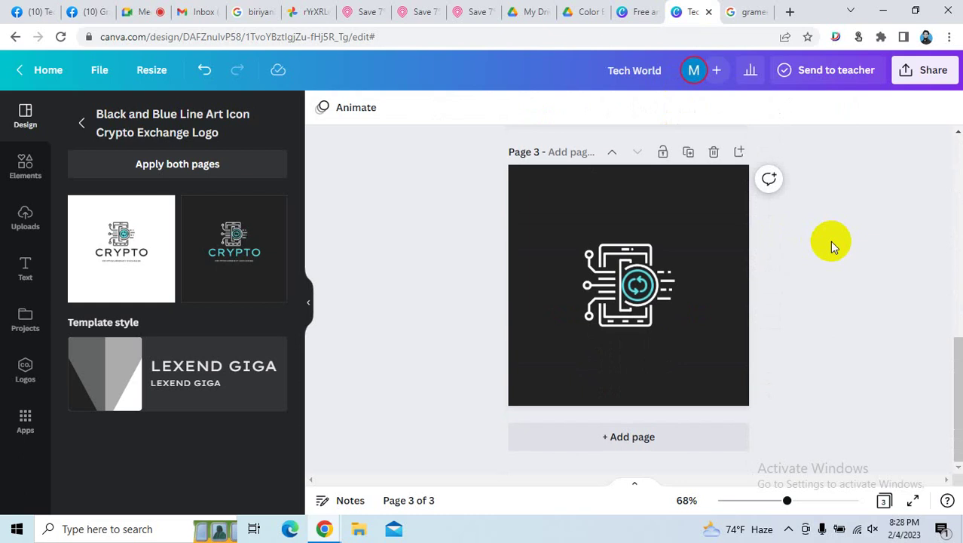
scroll(832, 243, "up", 8)
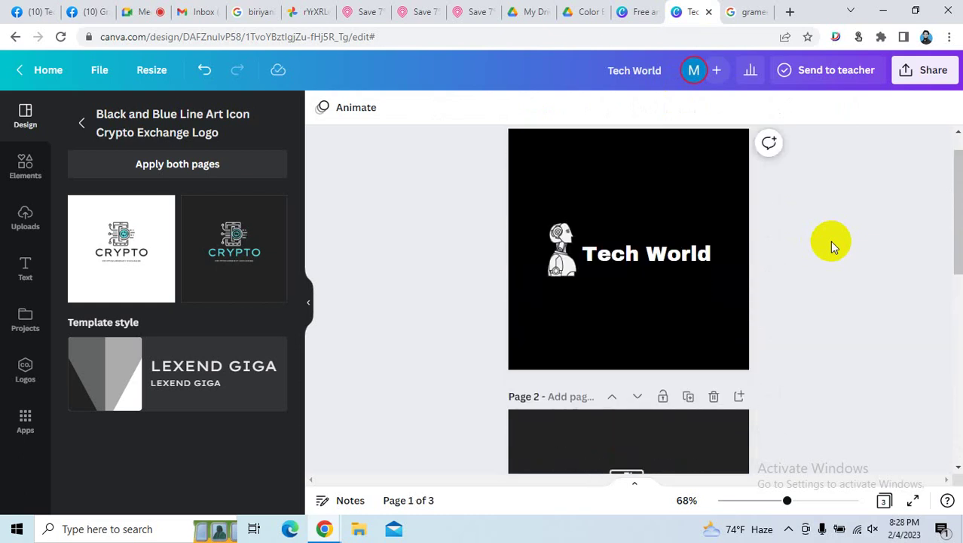
scroll(830, 241, "down", 8)
left_click_drag(678, 343, 561, 244)
left_click(698, 322)
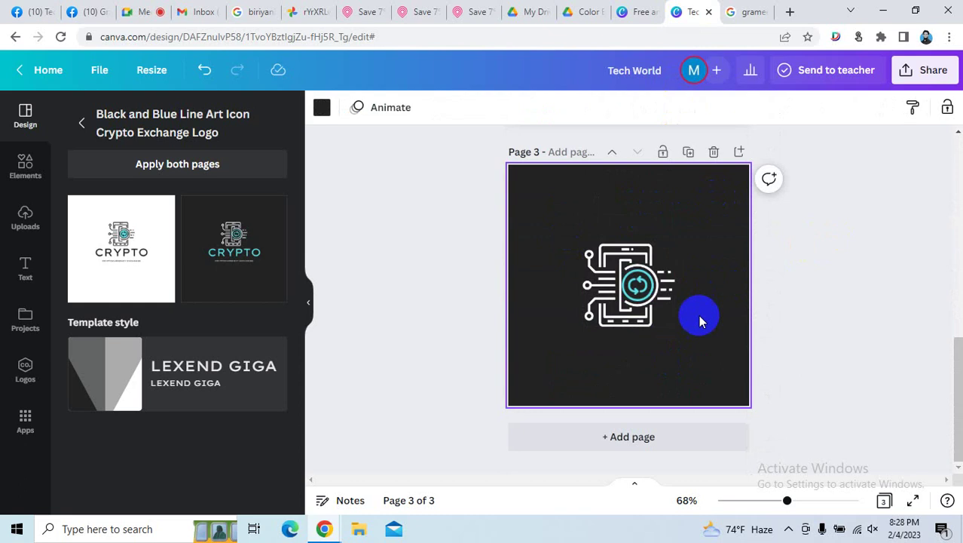
left_click_drag(692, 339, 574, 237)
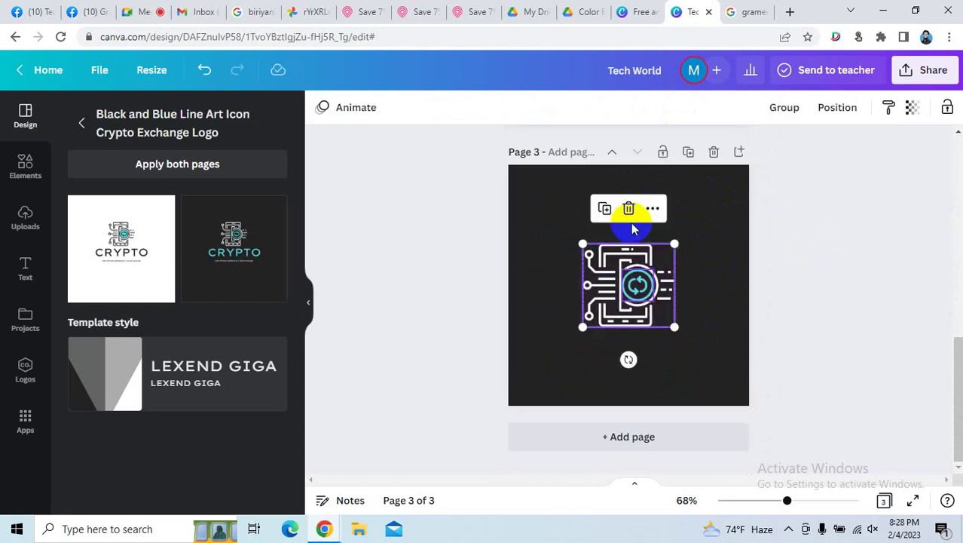
scroll(631, 219, "up", 8)
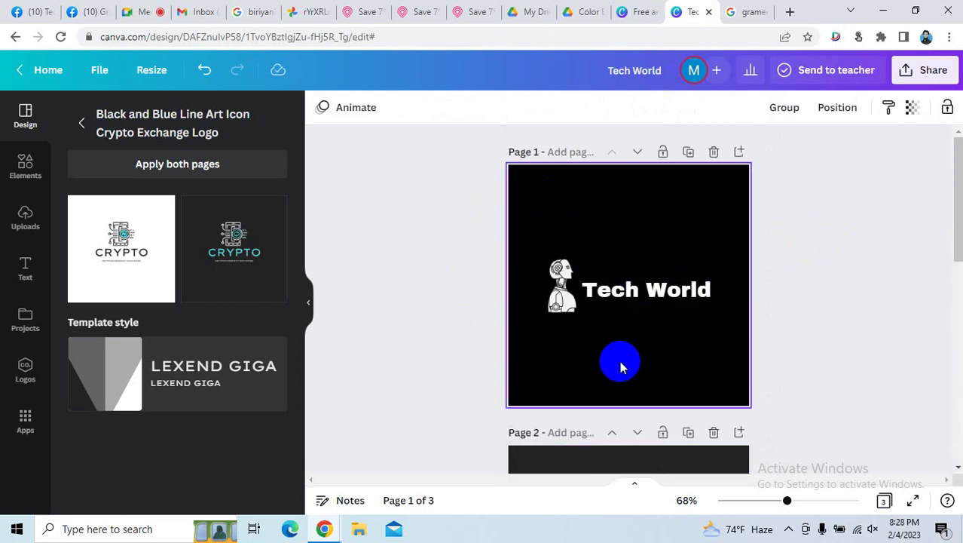
left_click_drag(704, 344, 536, 248)
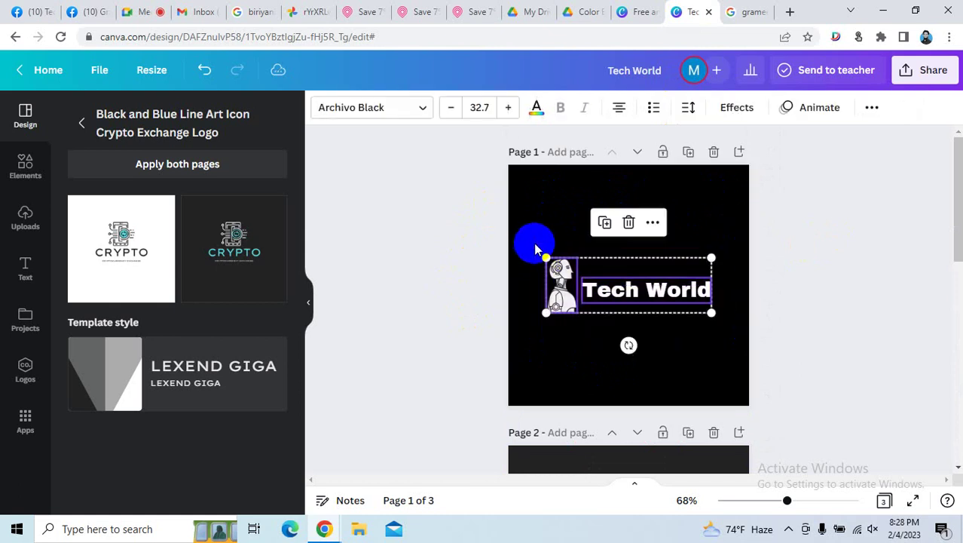
left_click(716, 202)
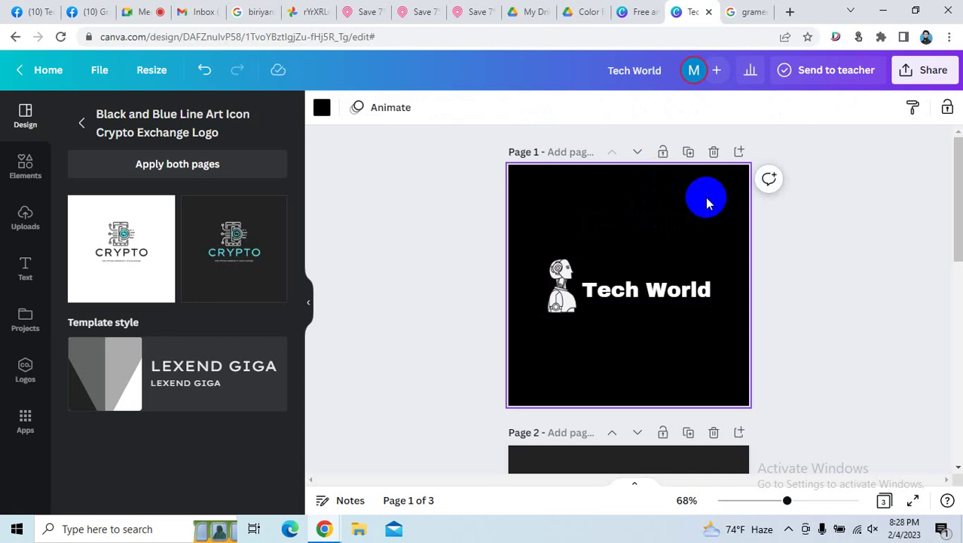
Look through further Grameenphone logo variants, then compare them with the Tech World logos on pages 2 and 3 in Canva.
left_click(748, 12)
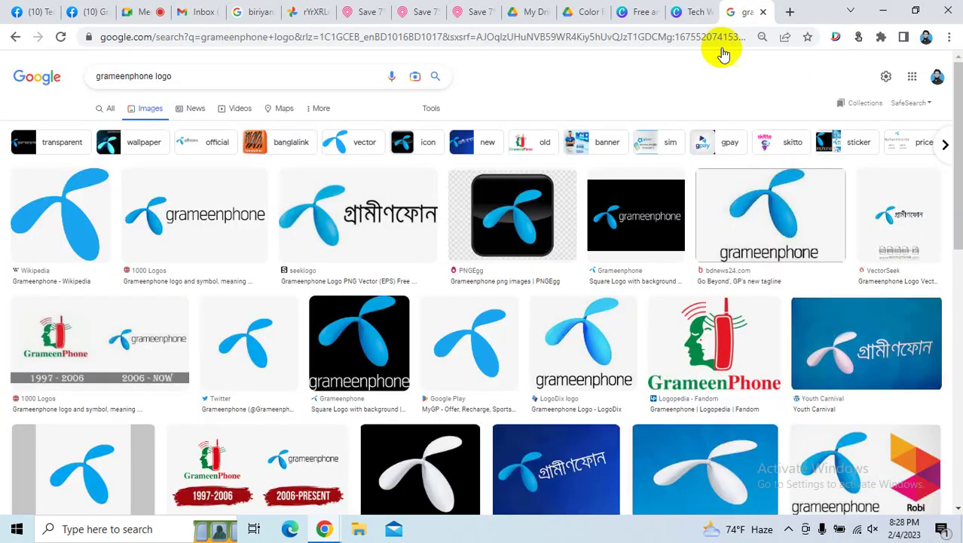
scroll(633, 260, "down", 1)
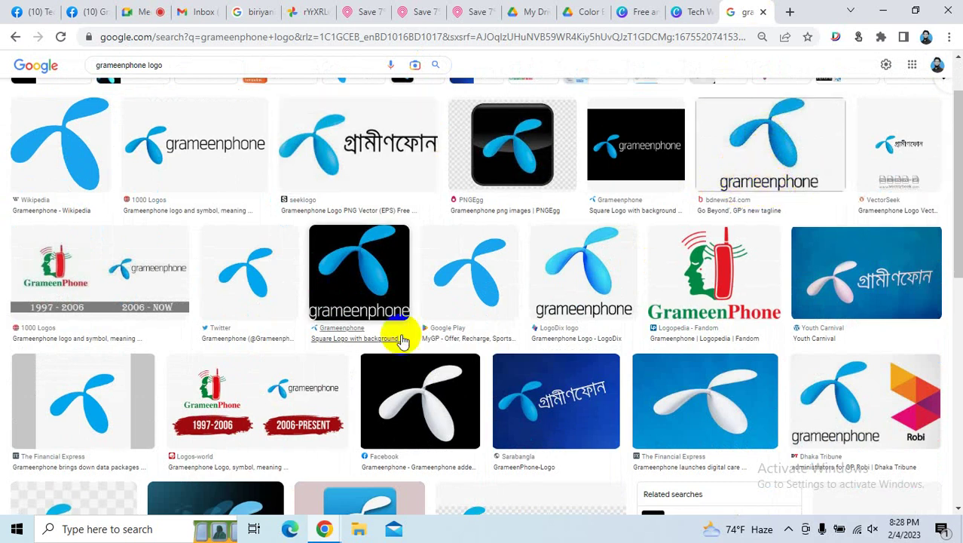
left_click(680, 11)
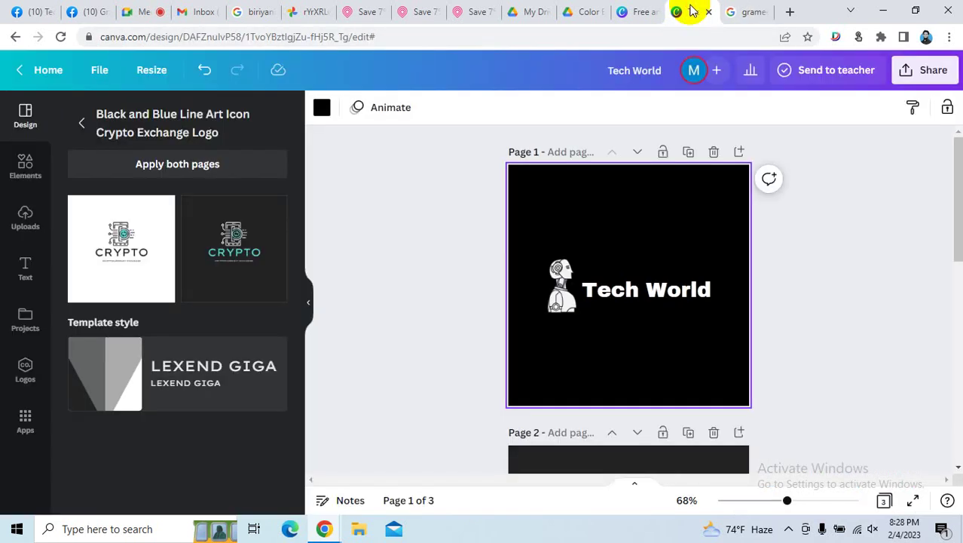
scroll(753, 263, "down", 6)
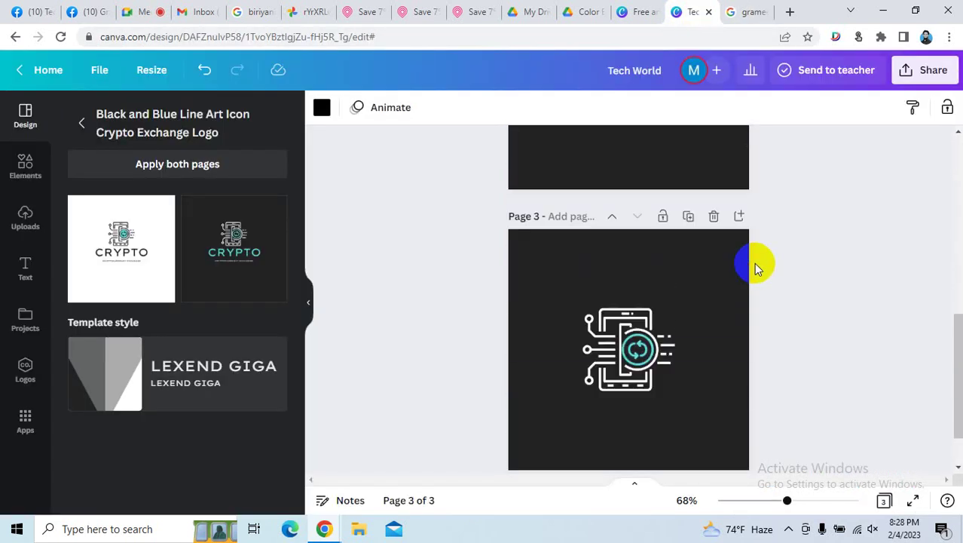
scroll(596, 223, "up", 2)
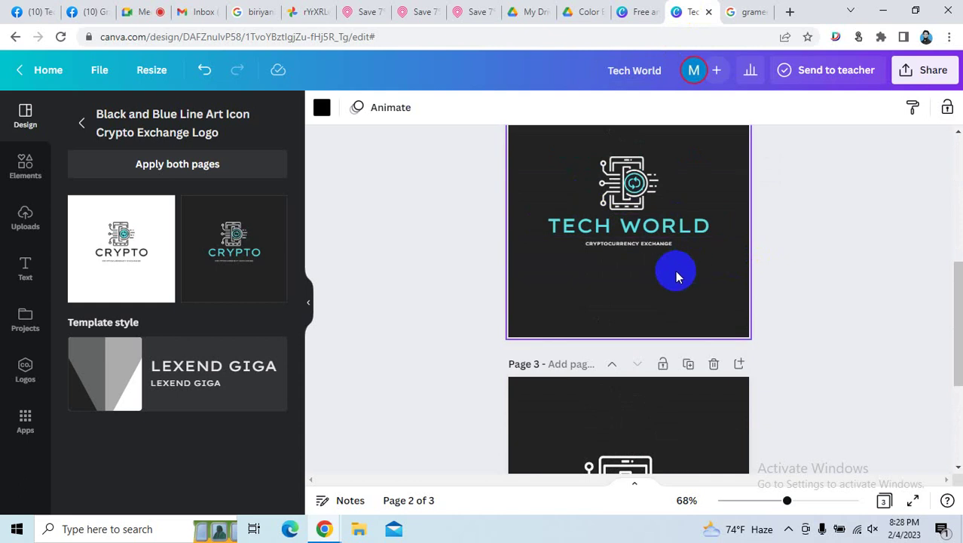
Duplicate page 2 and delete the "Cryptocurrency Exchange" tagline from the copy.
scroll(675, 276, "up", 2)
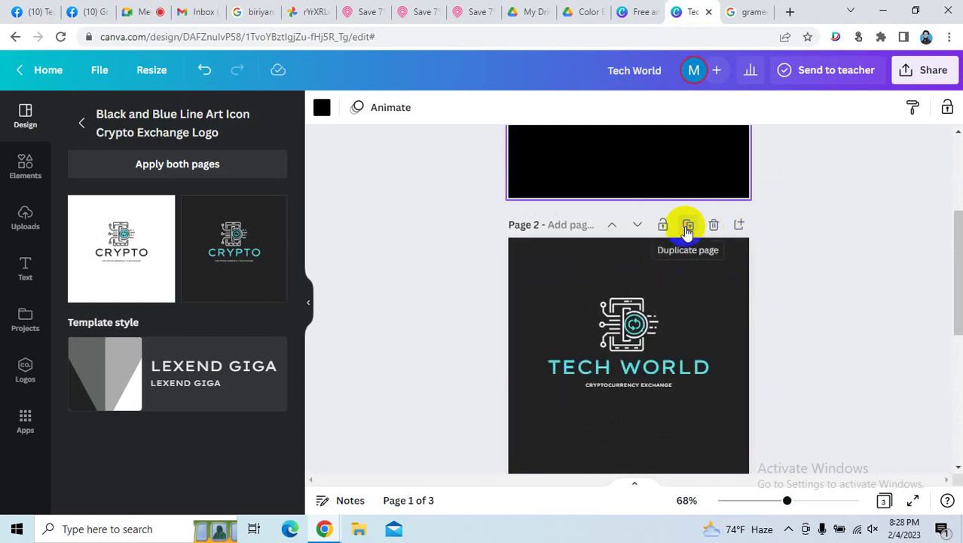
left_click(687, 226)
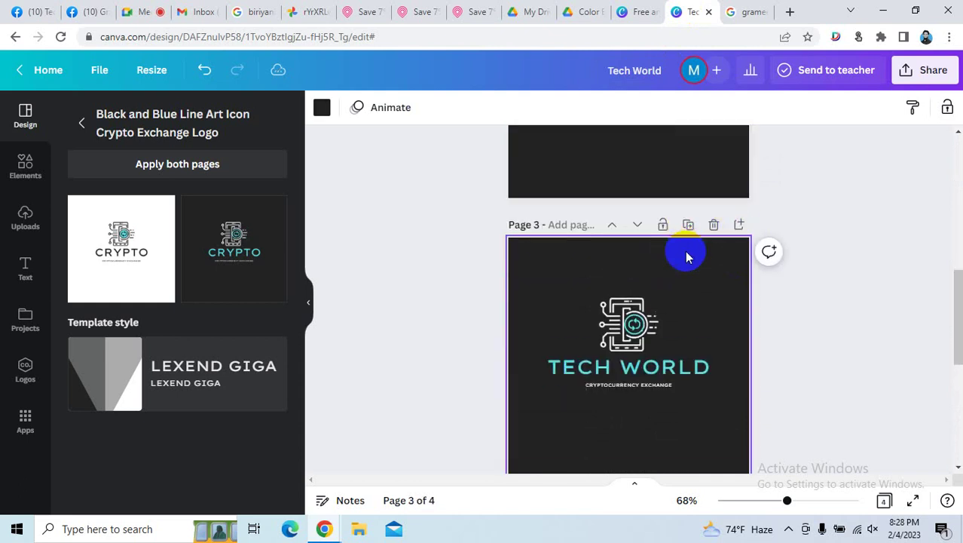
left_click(629, 387)
key("Delete")
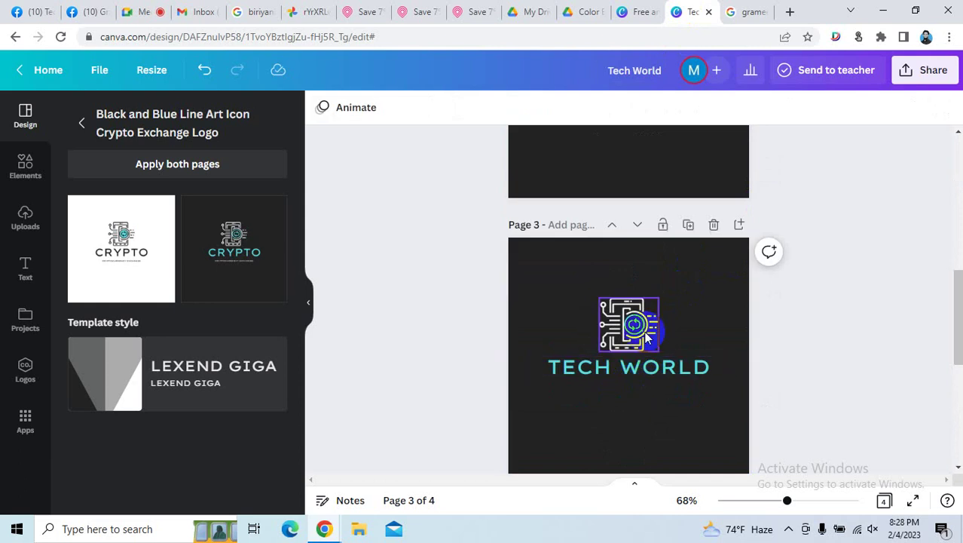
left_click(668, 402)
Compare the logo without a tagline on page 3 with the full logo on page 2 and the icon on page 4.
scroll(763, 337, "up", 3)
scroll(764, 338, "down", 2)
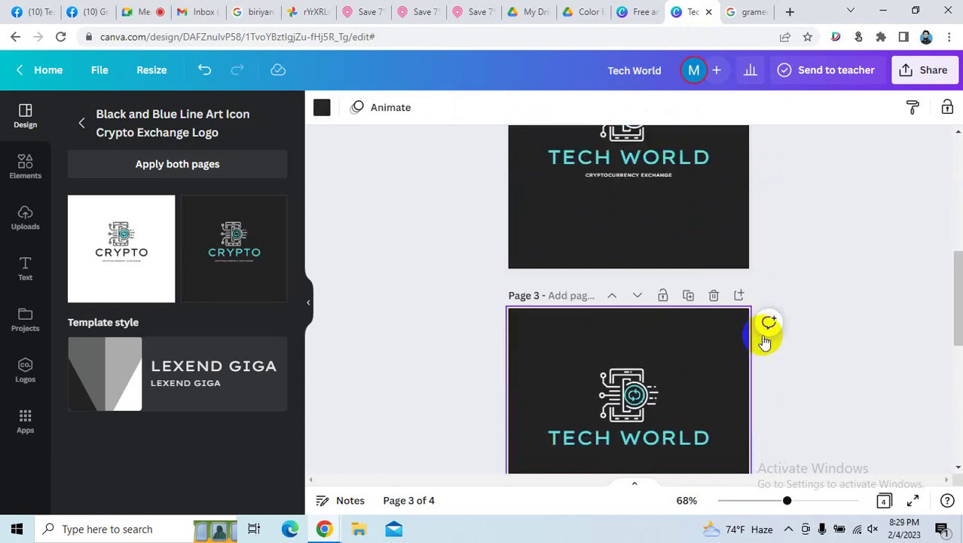
scroll(763, 338, "down", 2)
scroll(746, 330, "up", 3)
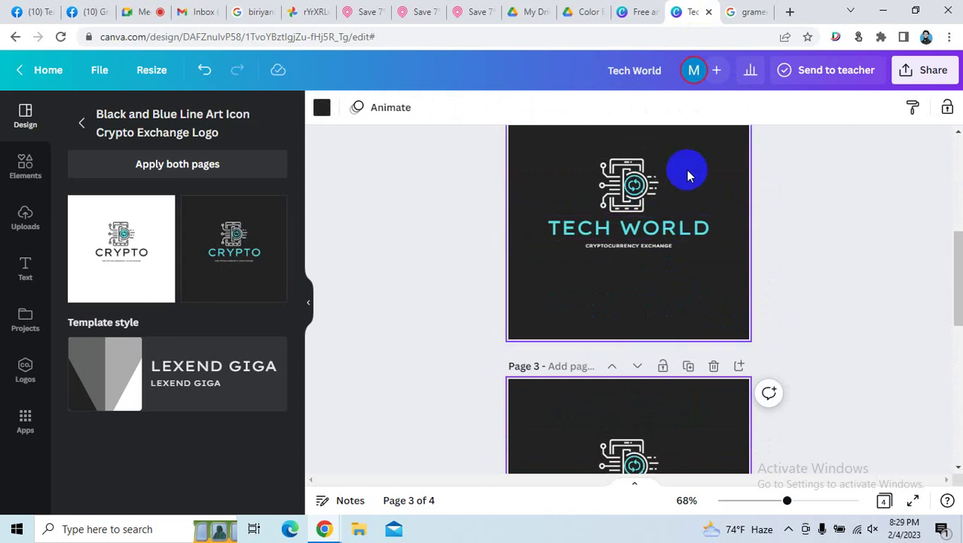
scroll(742, 265, "down", 5)
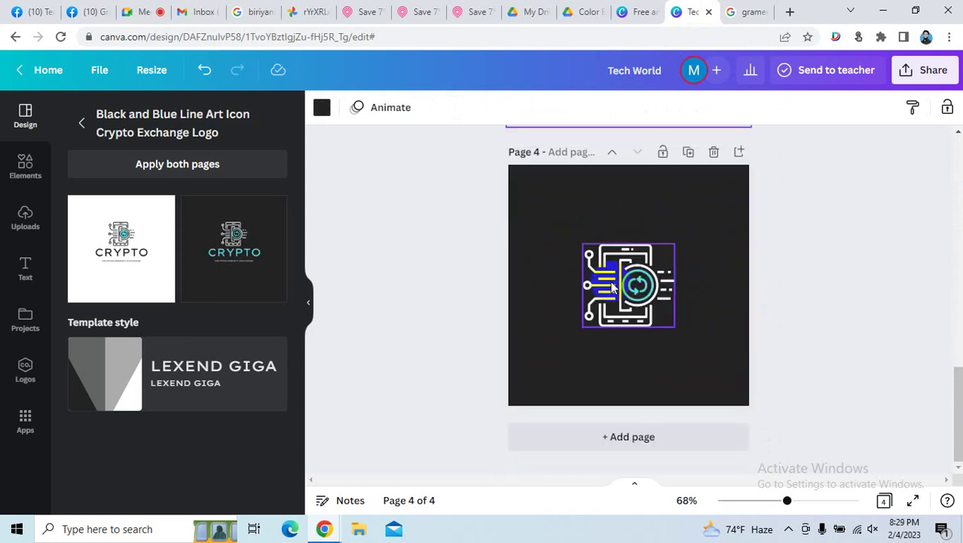
left_click(731, 307)
left_click(578, 245)
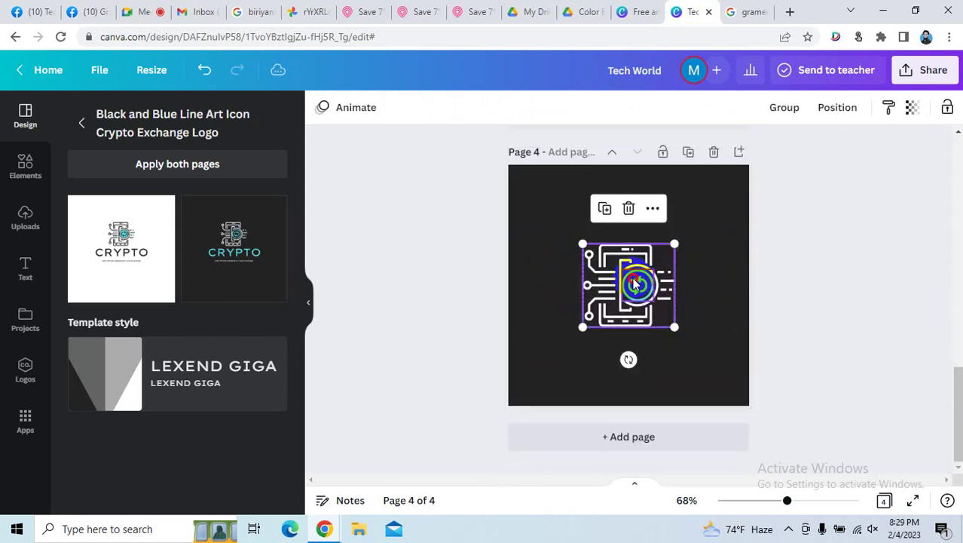
mouse_move(636, 282)
left_mouse_down()
mouse_move(660, 241)
mouse_move(636, 282)
left_mouse_up()
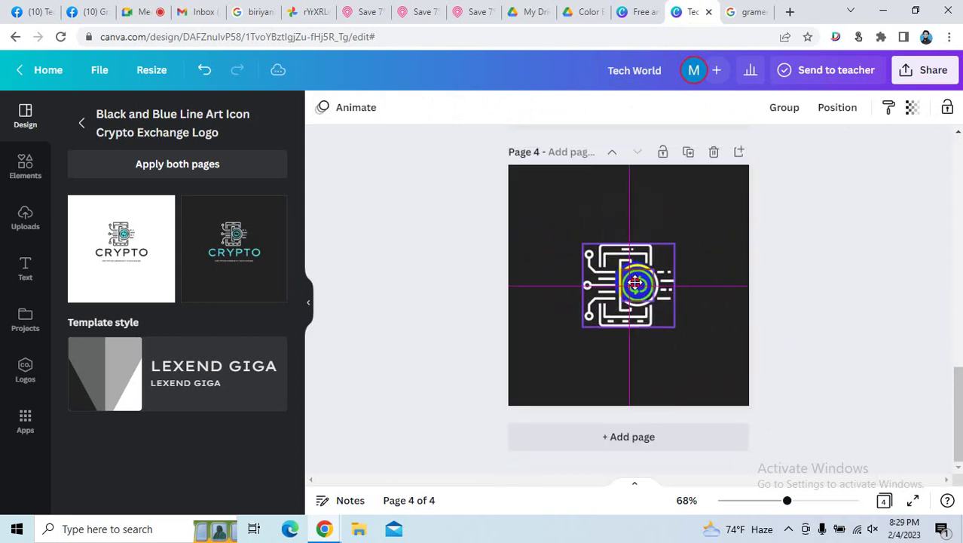
left_click(797, 249)
left_click(928, 70)
scroll(759, 338, "down", 2)
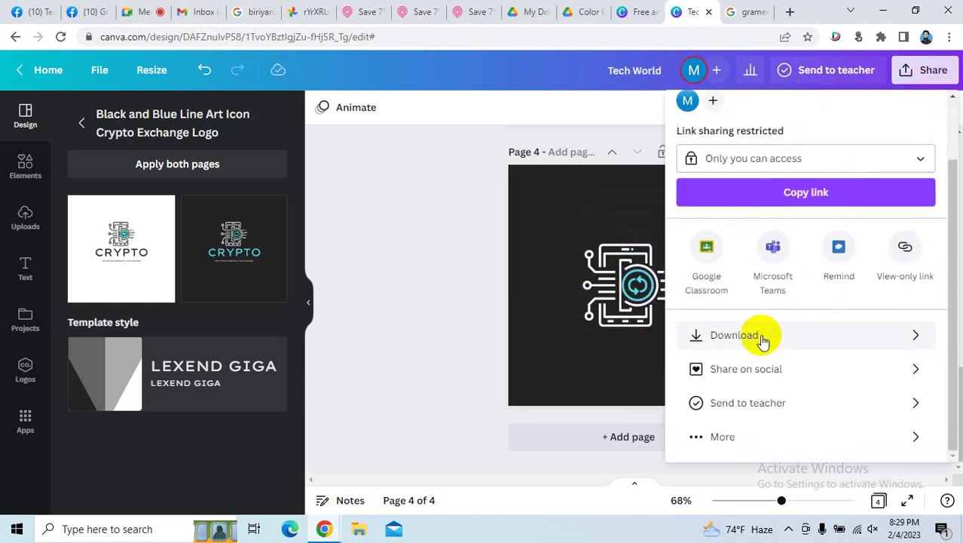
left_click(759, 333)
left_click(586, 254)
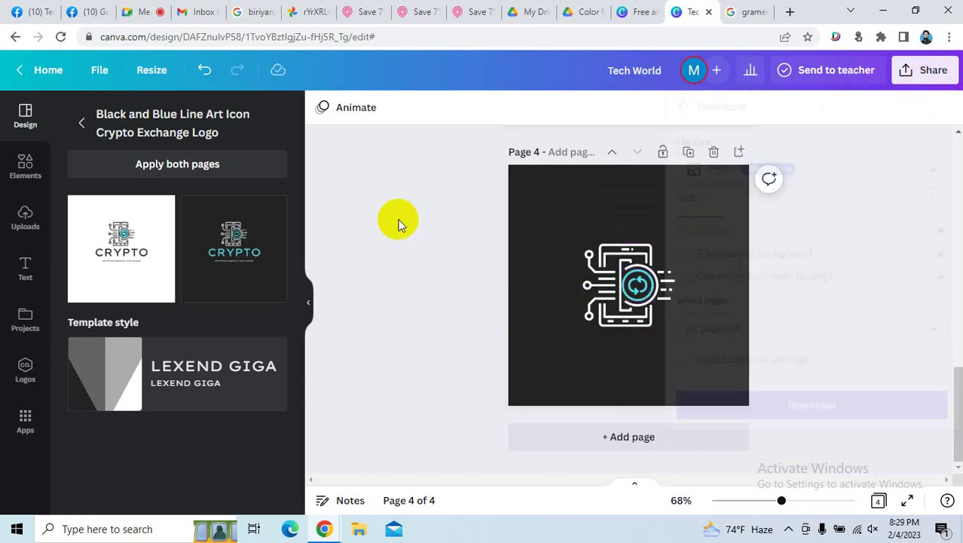
Open the design's download settings, keep PNG as the file type and set the size multiplier to 0.875.
scroll(938, 271, "up", 3)
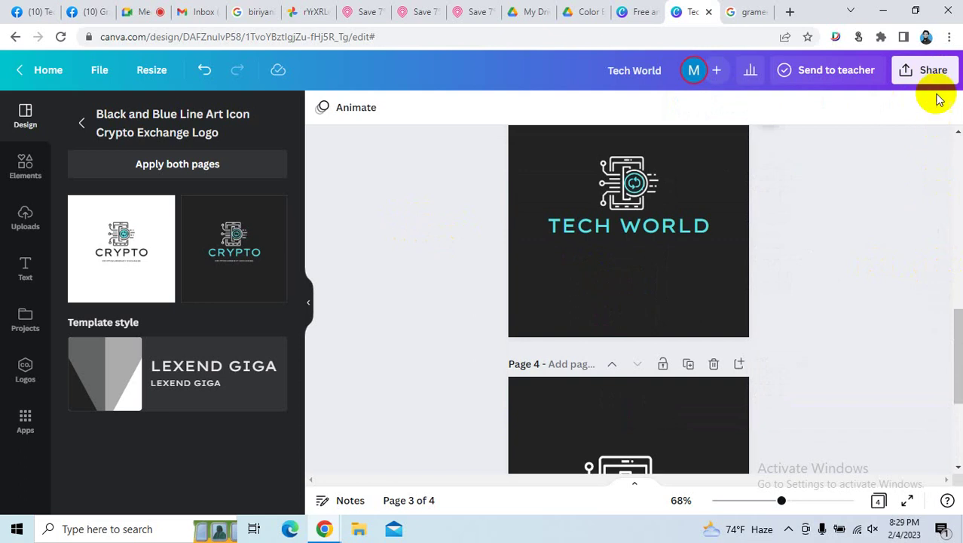
left_click(927, 70)
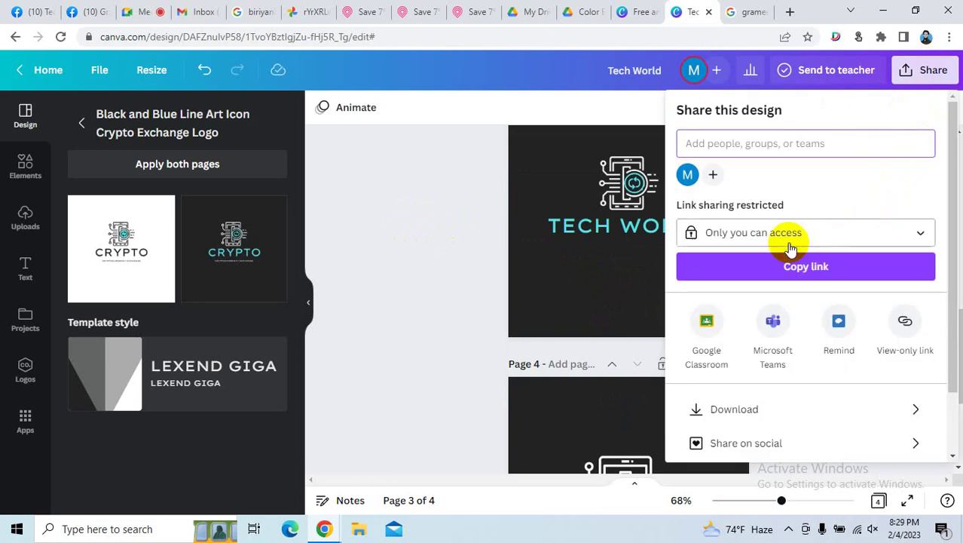
scroll(774, 234, "down", 2)
left_click(726, 335)
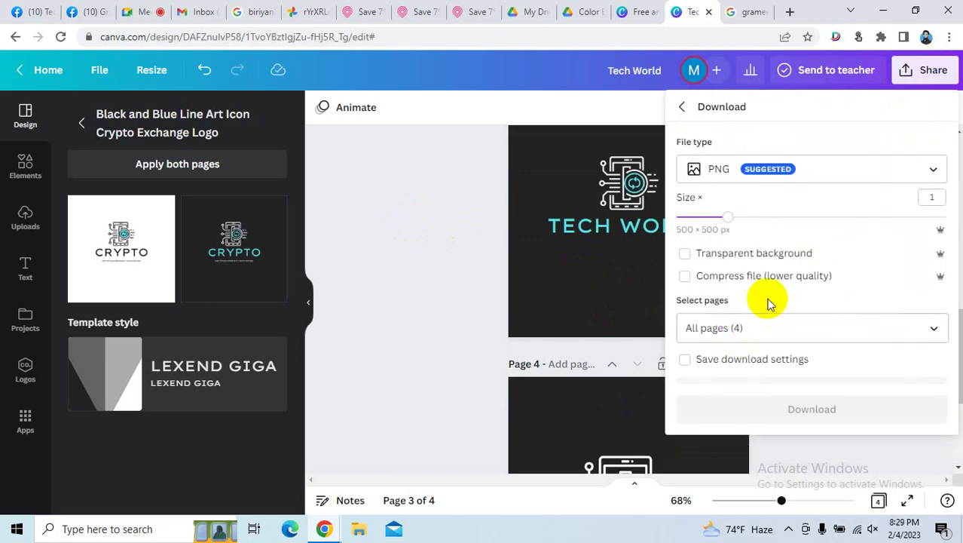
left_click(723, 170)
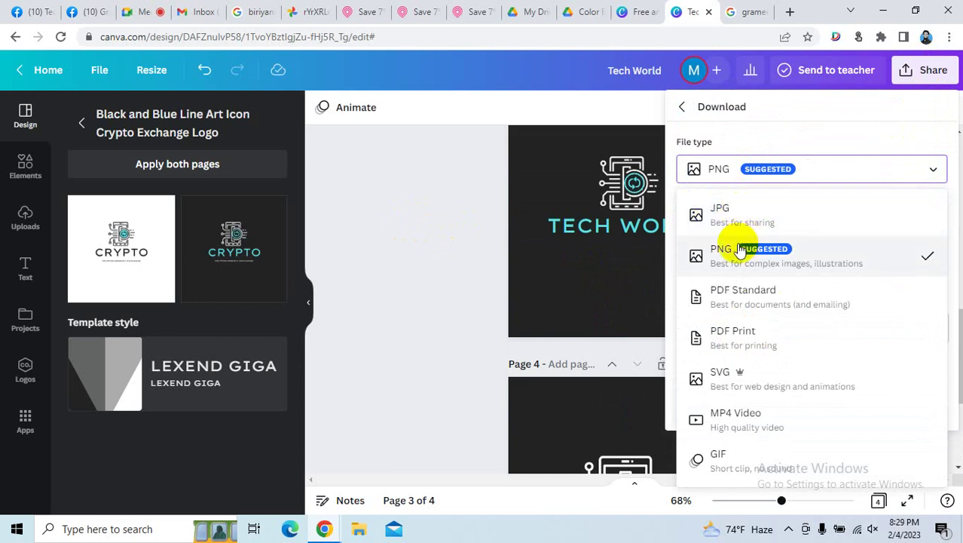
left_click(774, 261)
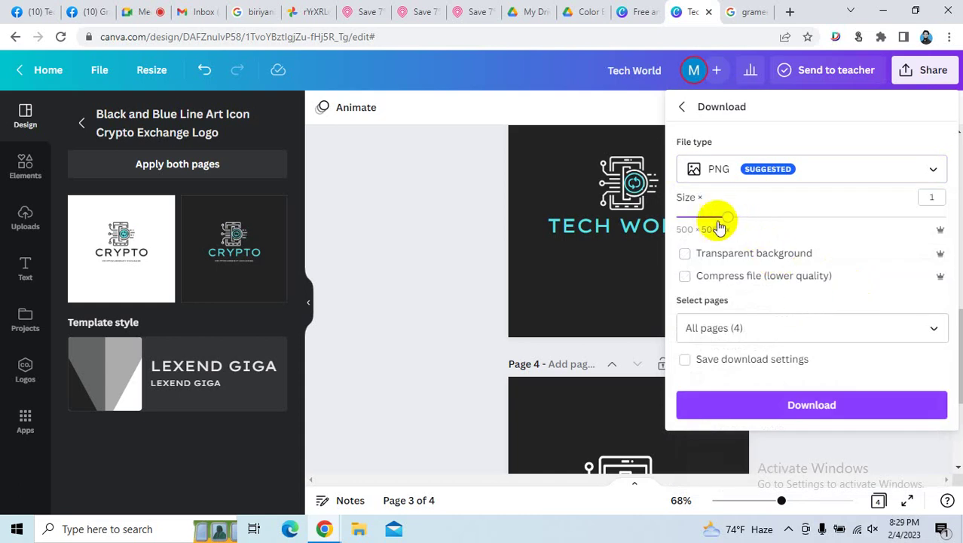
mouse_move(728, 218)
left_mouse_down()
mouse_move(946, 218)
mouse_move(716, 214)
mouse_move(728, 218)
left_mouse_up()
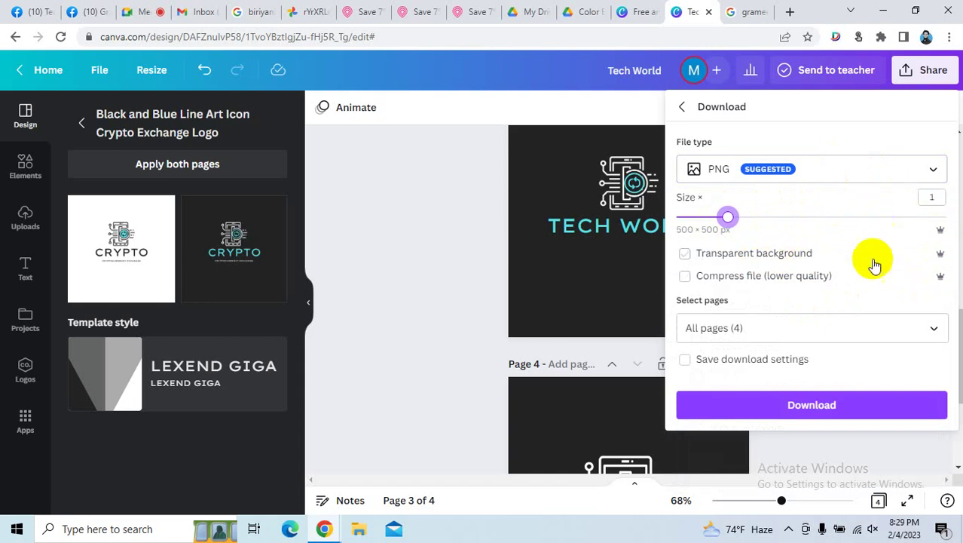
left_click_drag(730, 217, 716, 217)
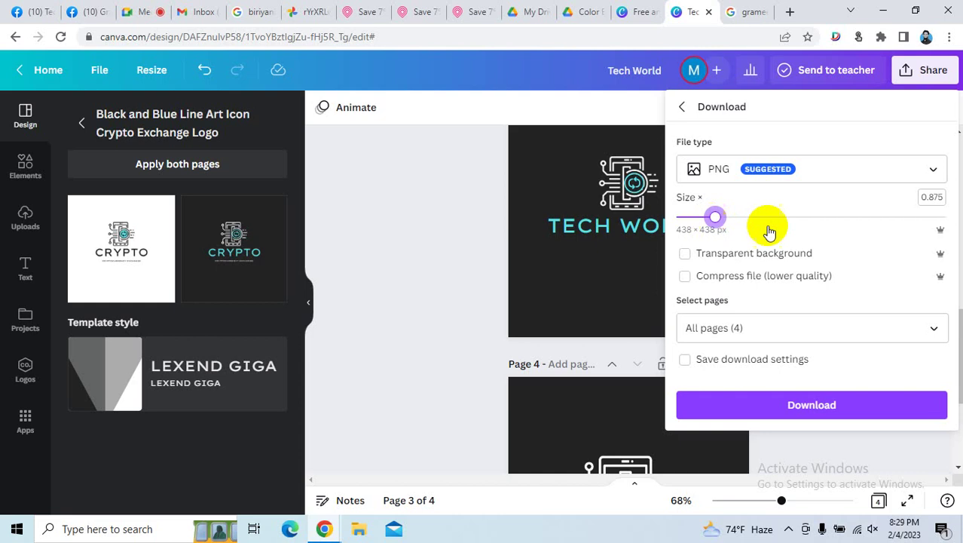
Limit the export to page 4, the icon-only logo, and download it.
left_click(701, 328)
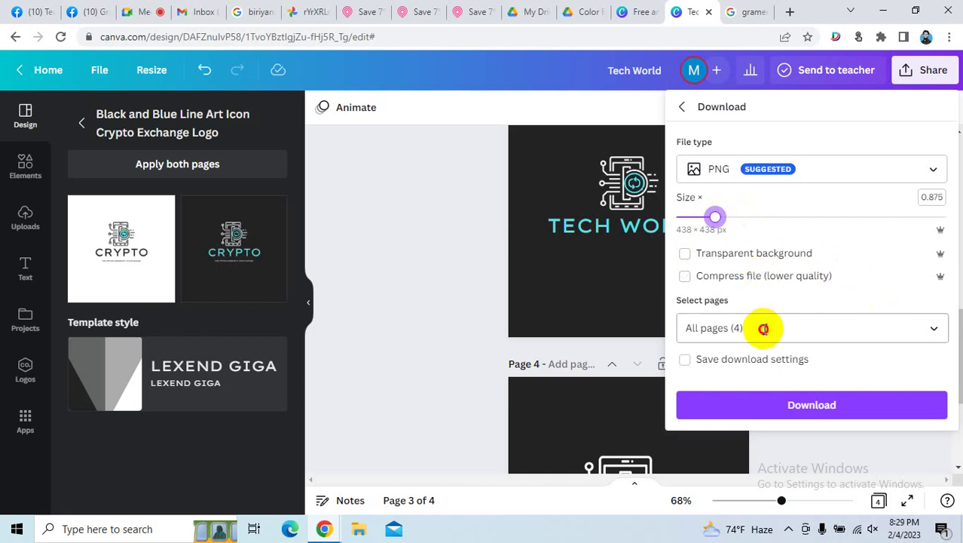
left_click(863, 358)
left_click(737, 327)
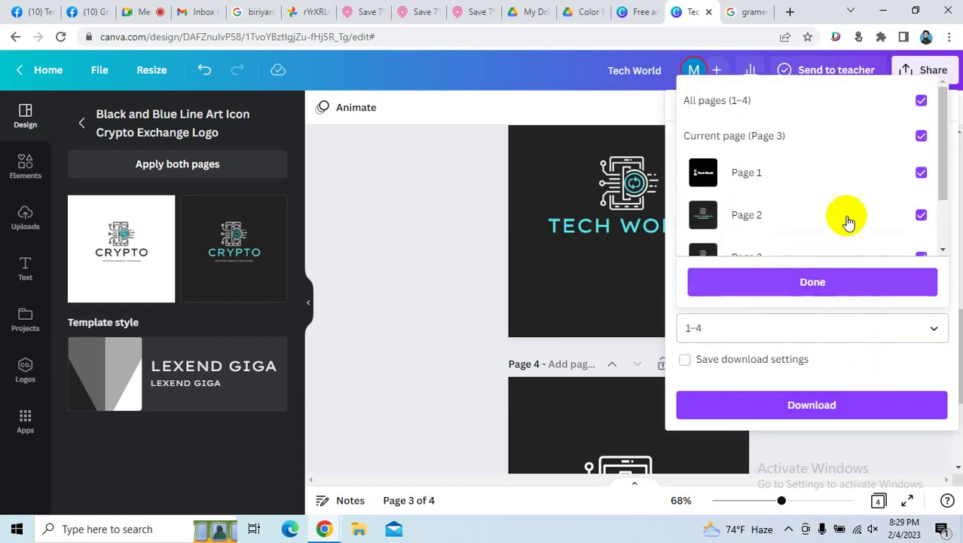
left_click(899, 105)
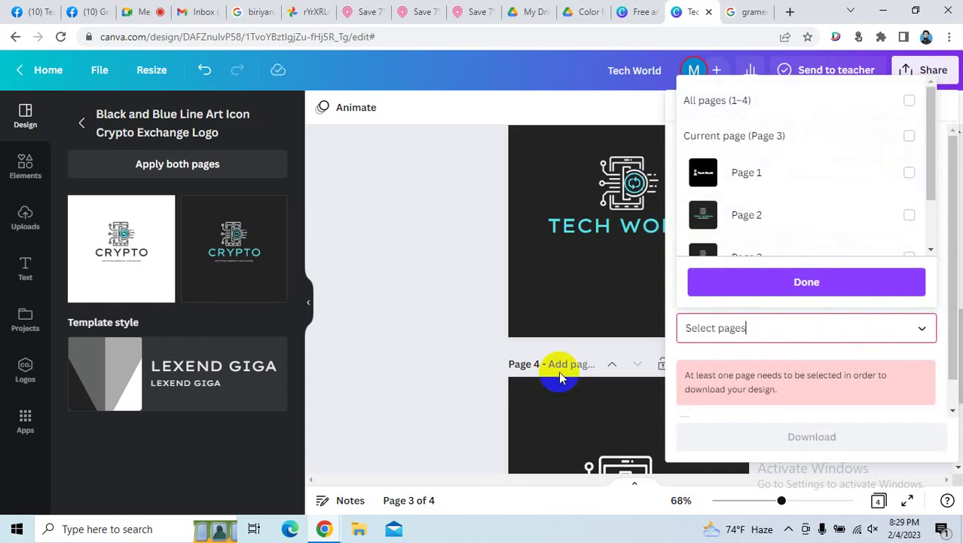
scroll(779, 182, "down", 2)
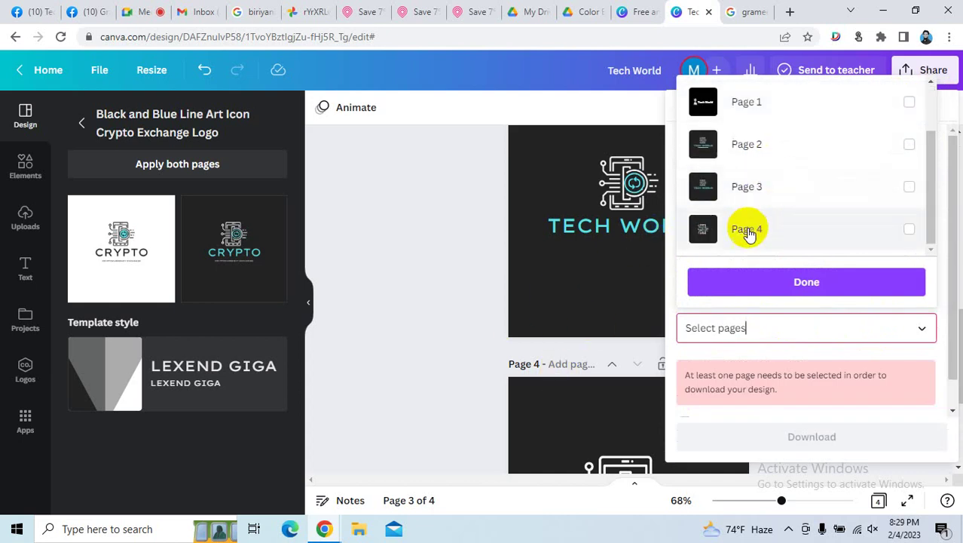
left_click(856, 236)
left_click(811, 283)
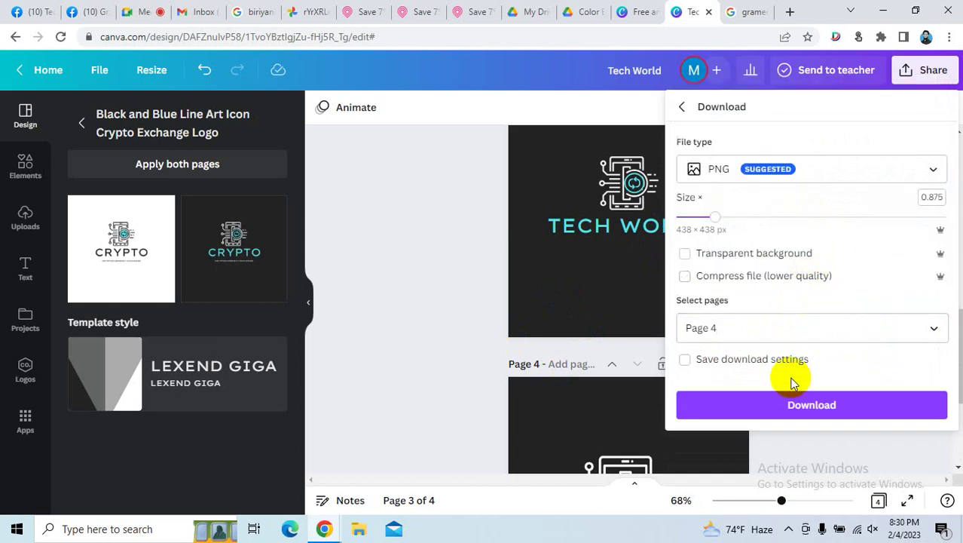
left_click(808, 405)
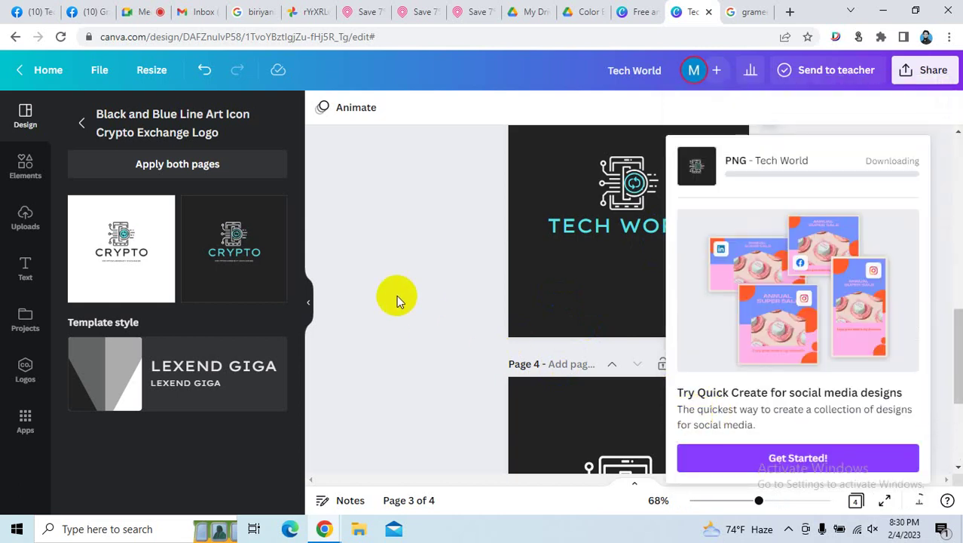
Switch to the Tech World Facebook page and start uploading a new profile picture.
left_click(94, 9)
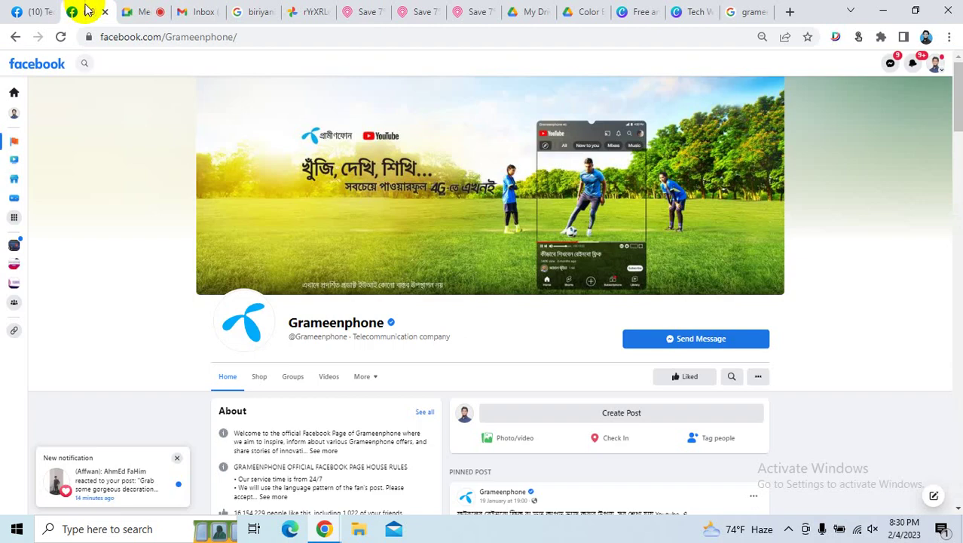
left_click(29, 11)
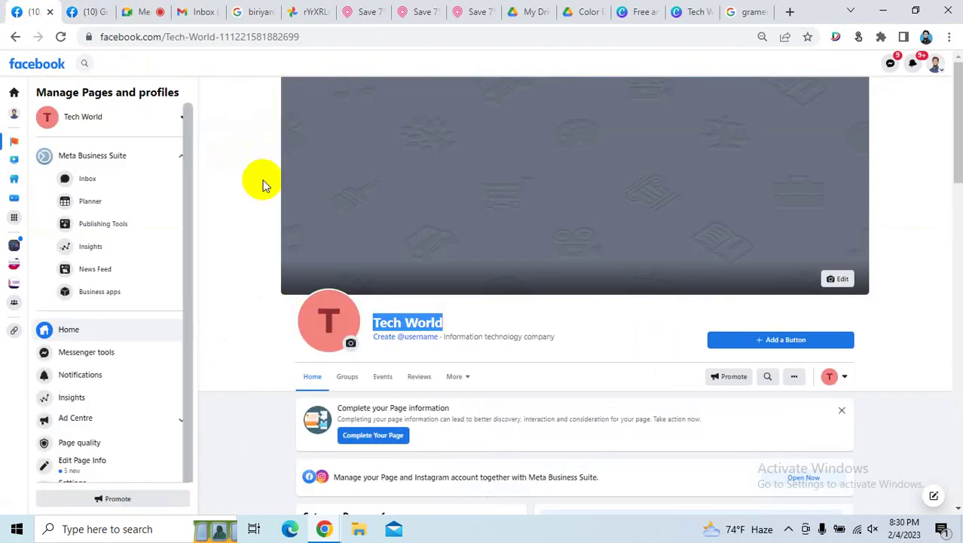
left_click(350, 344)
left_click(388, 386)
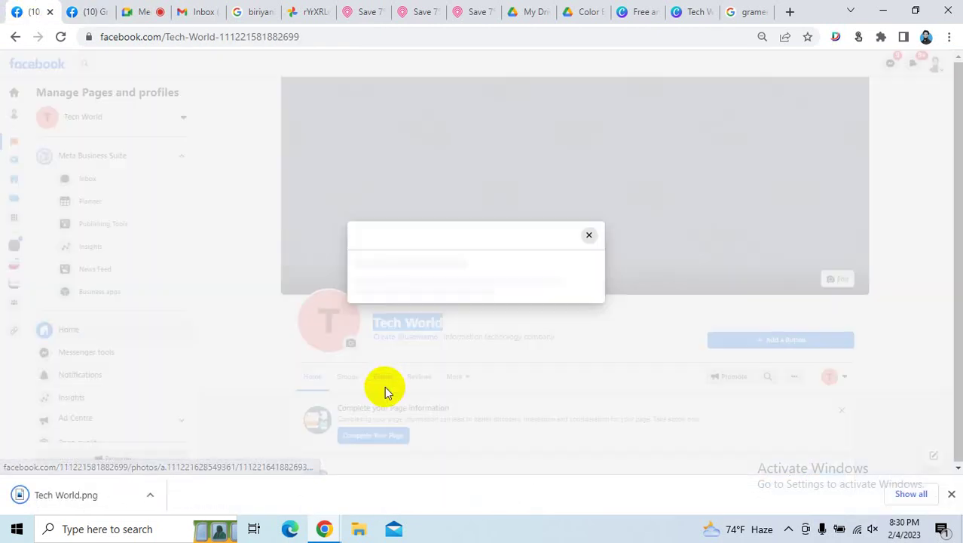
left_click(394, 239)
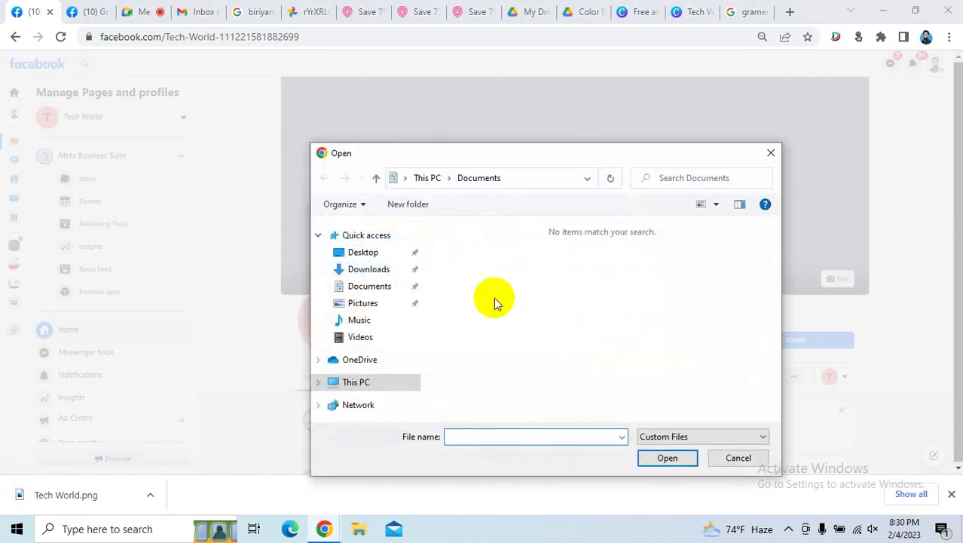
Choose the Tech World image from Downloads, enlarge it slightly in the circular crop and save it as the profile picture.
left_click(358, 271)
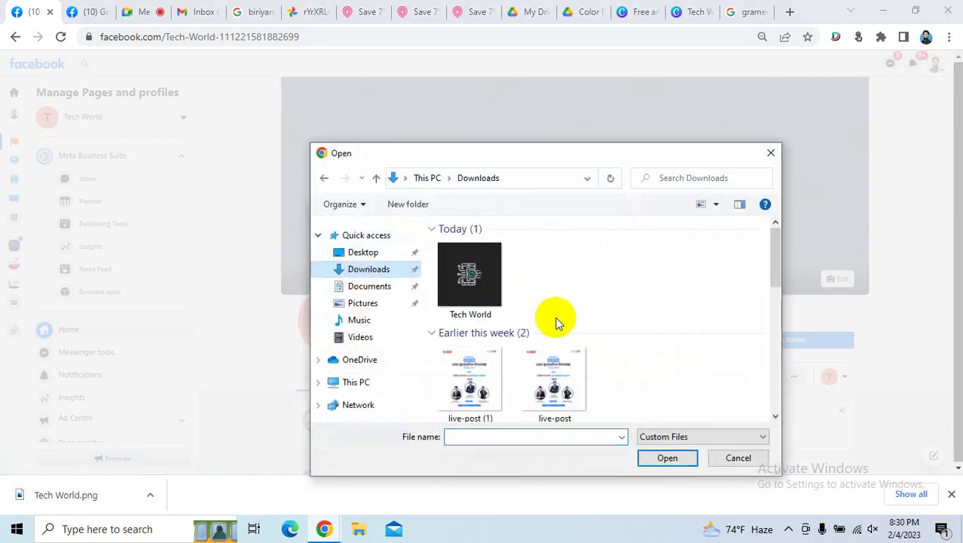
left_click(474, 280)
left_click(667, 457)
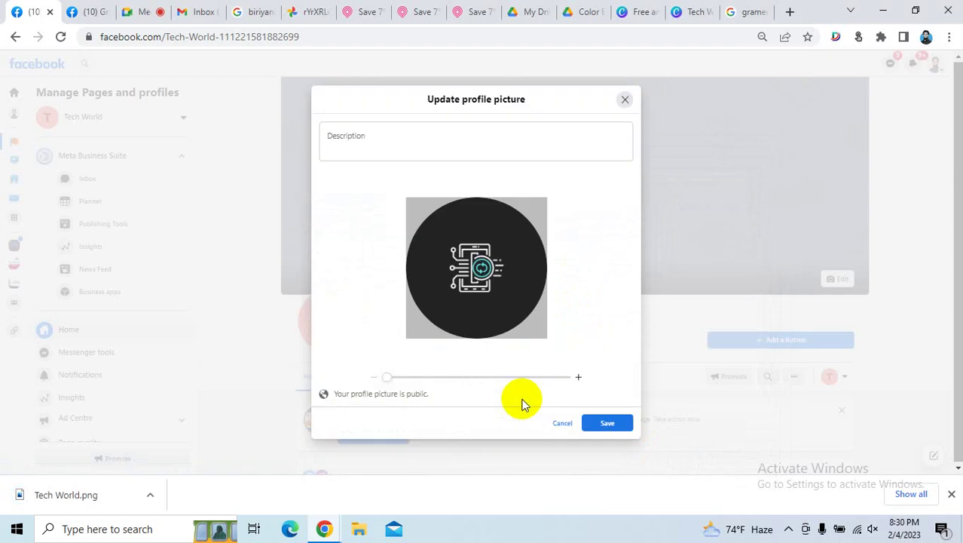
left_click_drag(385, 376, 410, 378)
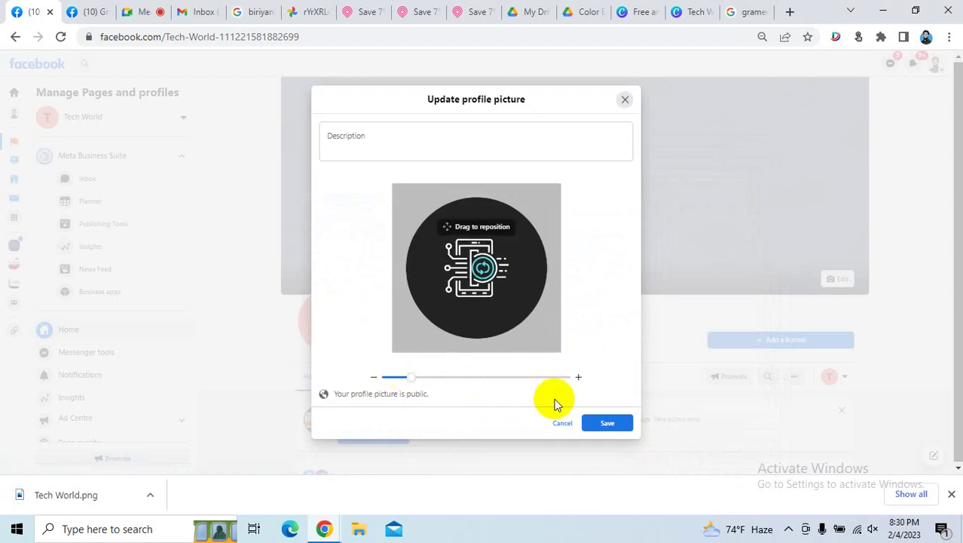
left_click(607, 421)
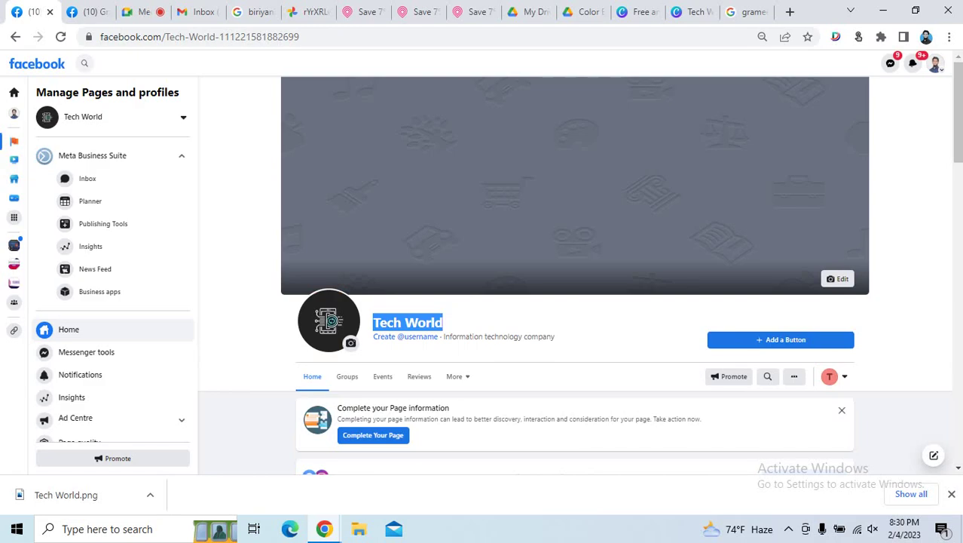
Return to the Canva design, select the icon and "TECH WORLD" text together on page 3, and compare them with page 2.
left_click(693, 12)
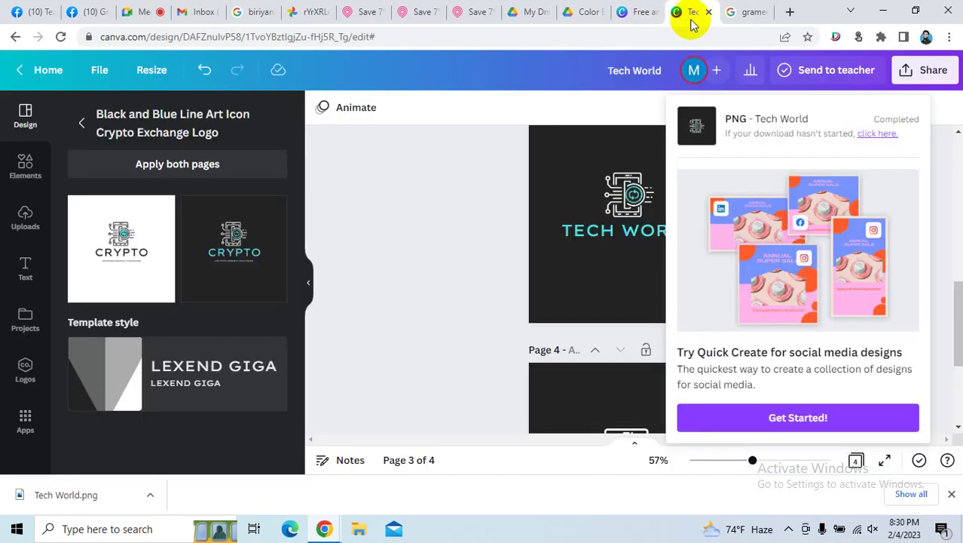
left_click(440, 235)
scroll(666, 272, "up", 2)
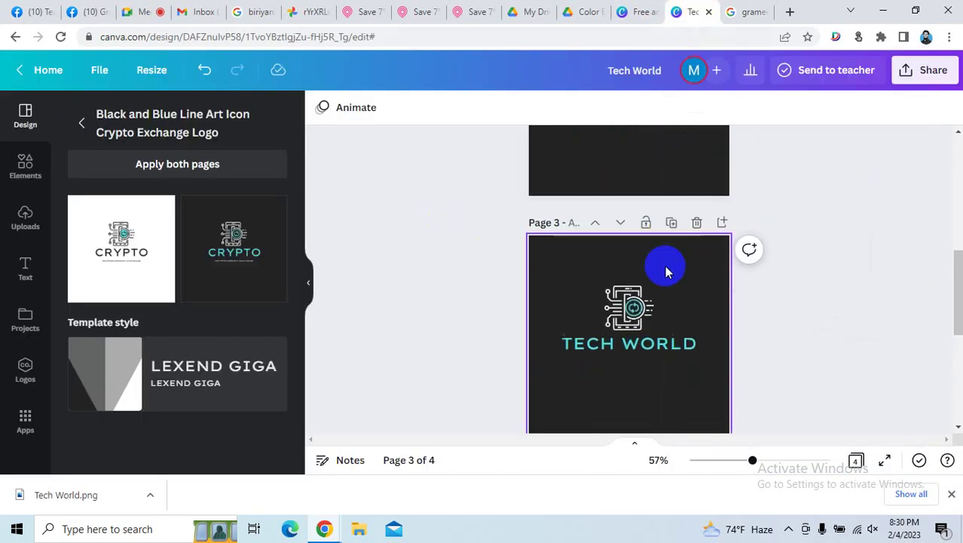
scroll(669, 267, "down", 3)
left_click(598, 180)
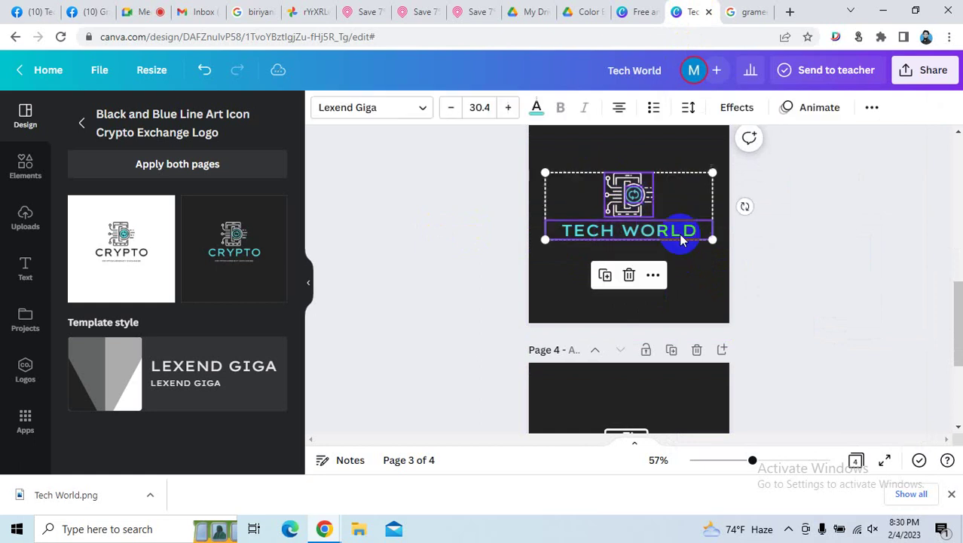
scroll(680, 232, "up", 3)
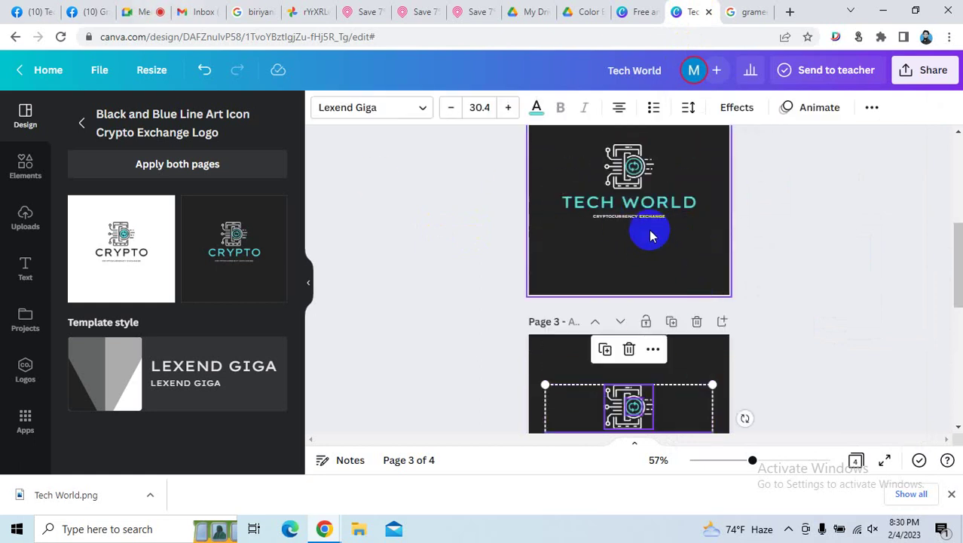
Examine the tagline under the page 2 logo, and switch to Facebook to view the Tech World page's profile picture at full size.
left_click(630, 219)
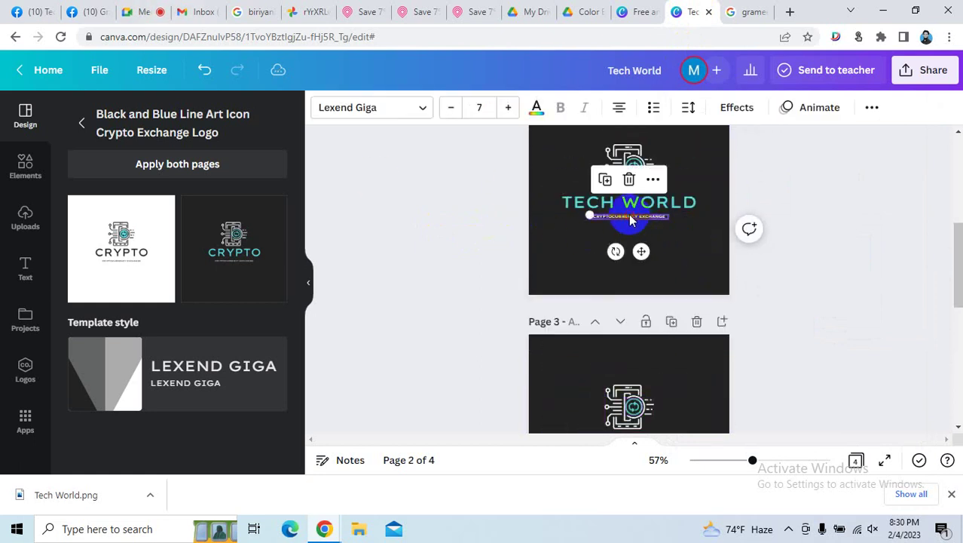
left_click(688, 248)
left_click(78, 9)
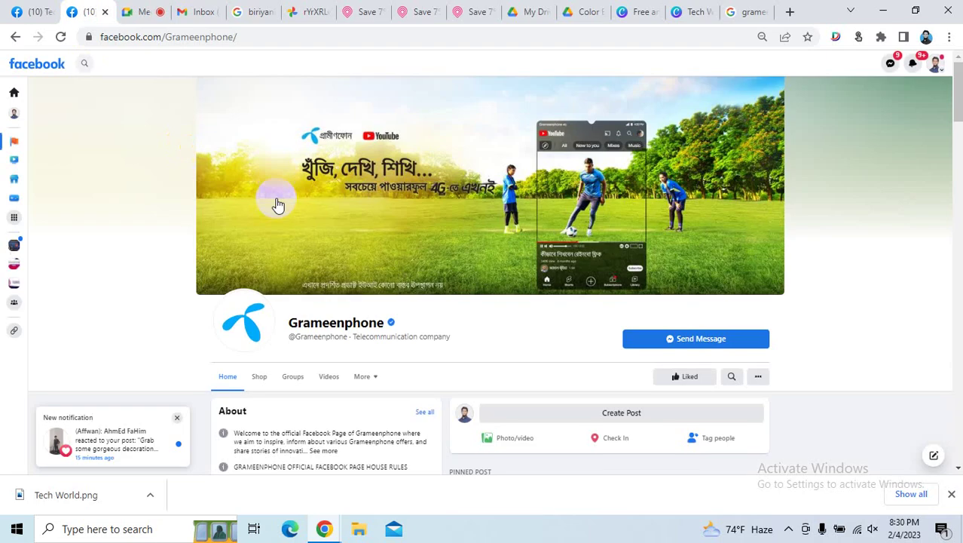
left_click(34, 11)
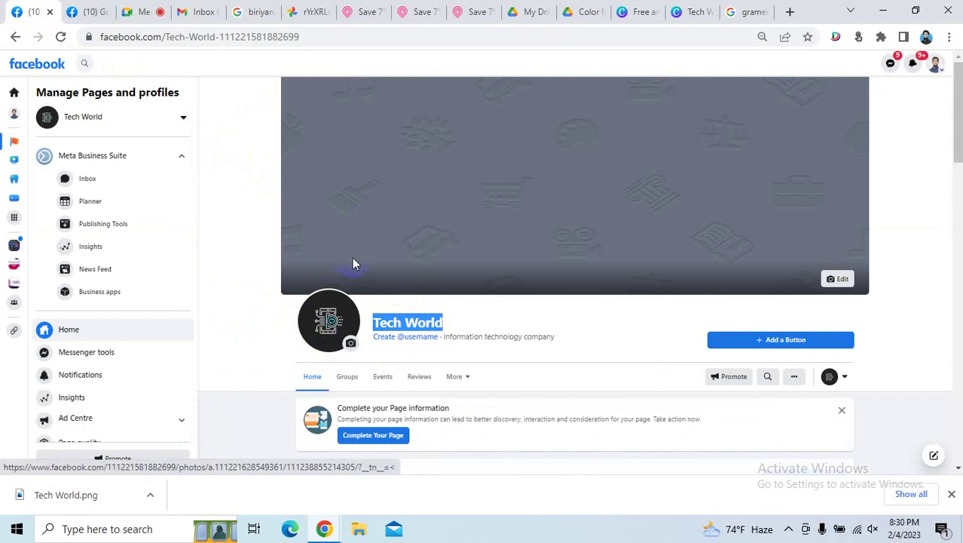
left_click(328, 317)
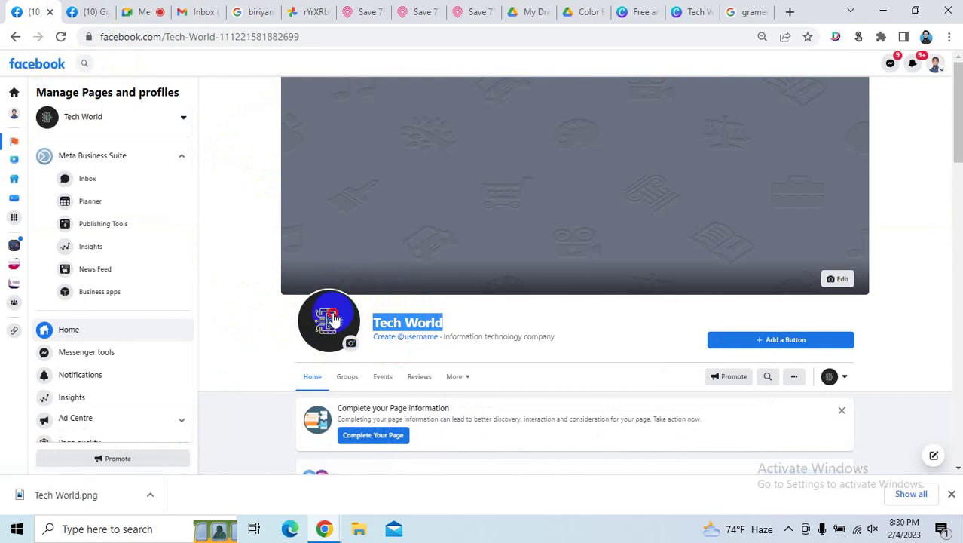
left_click(14, 64)
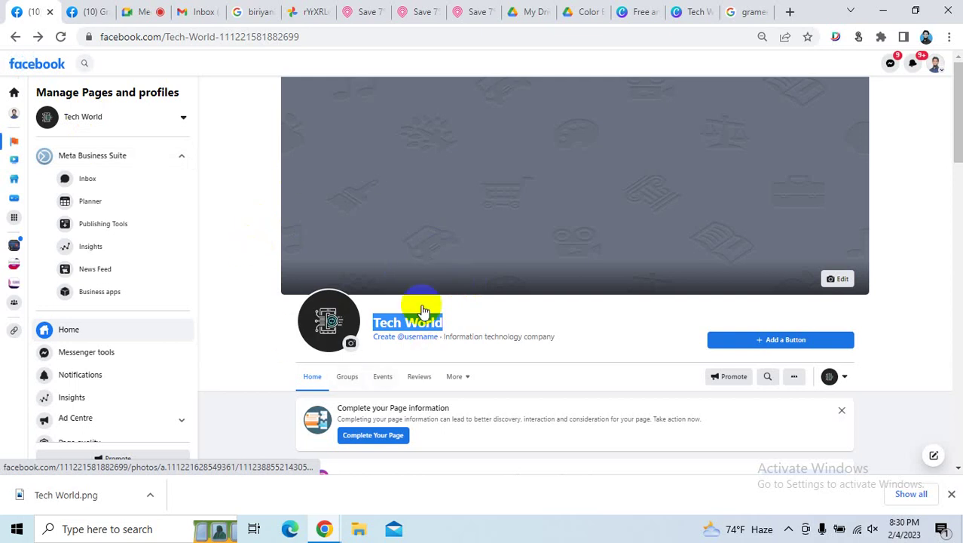
left_click(539, 314)
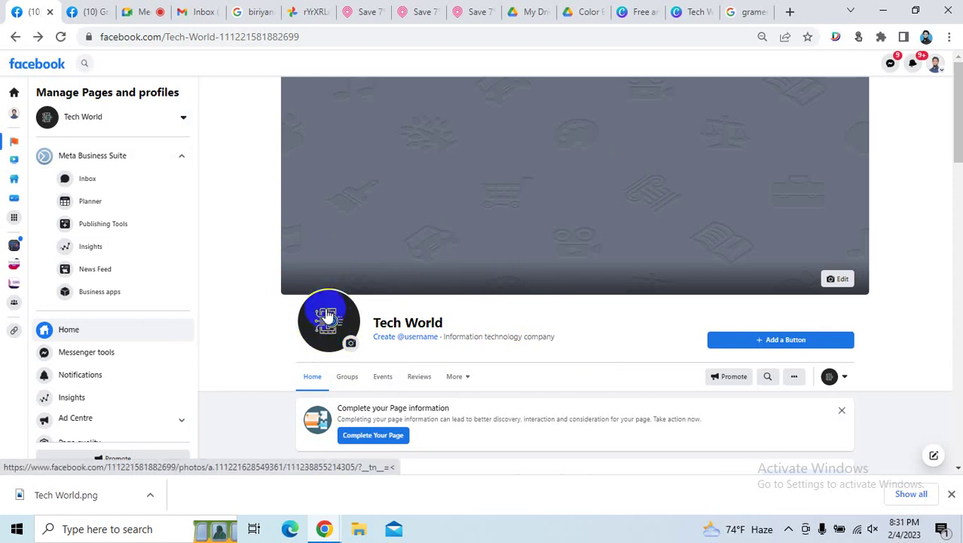
left_click(79, 11)
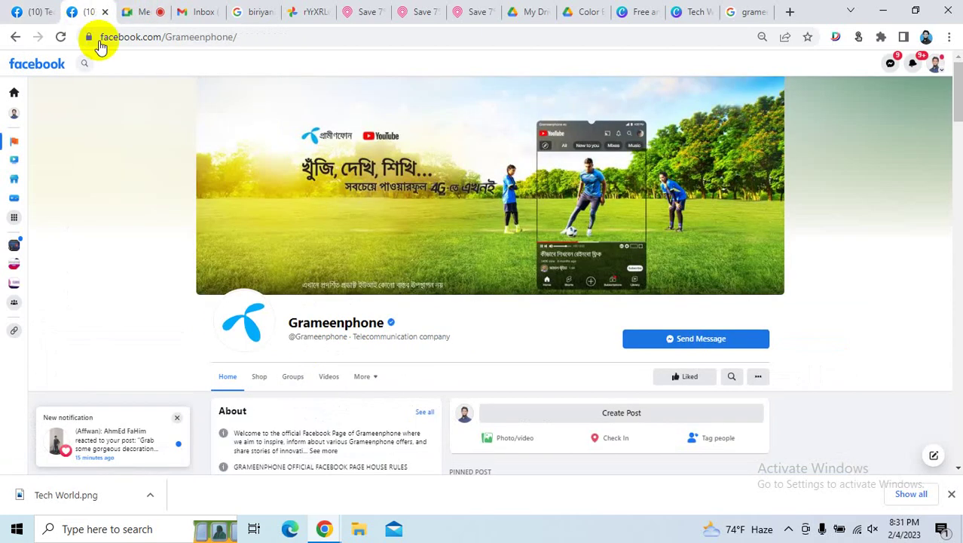
left_click(239, 317)
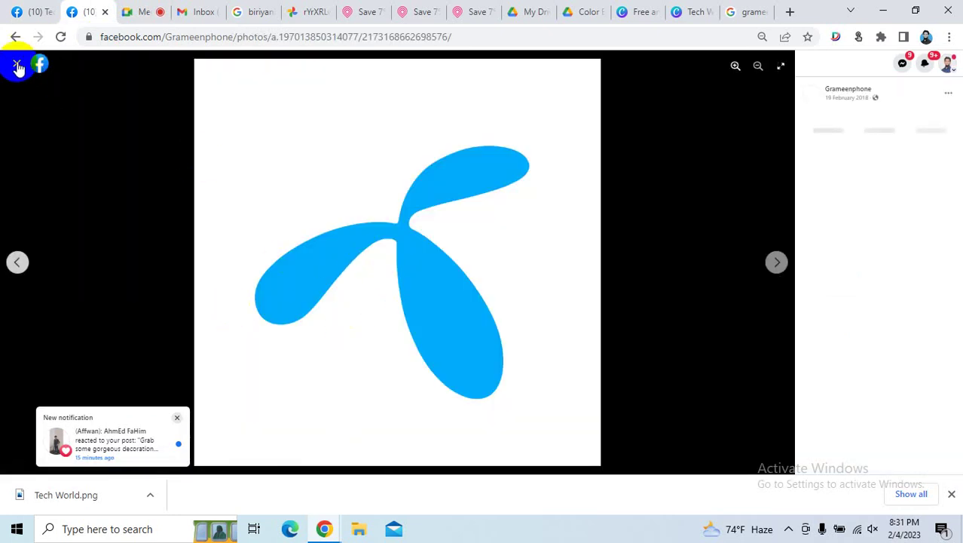
left_click(17, 63)
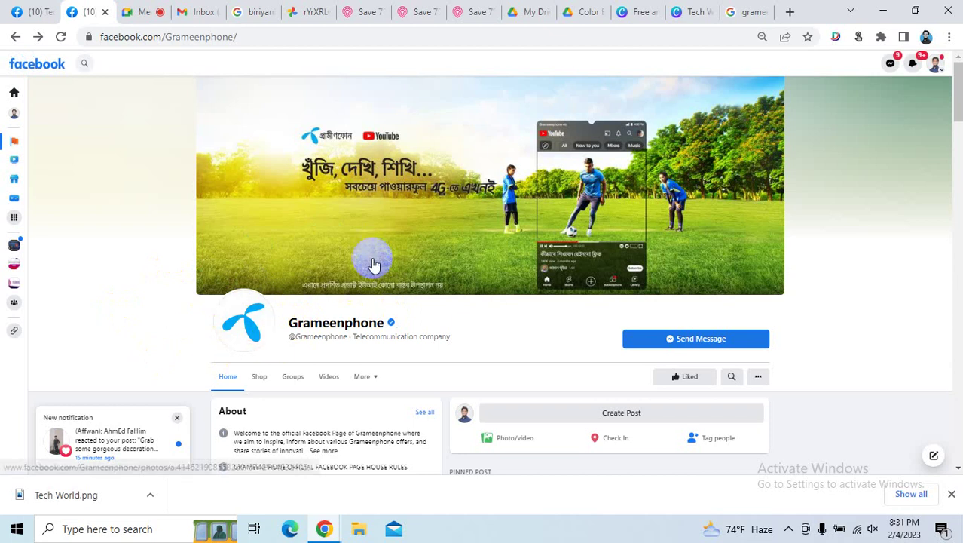
left_click(30, 11)
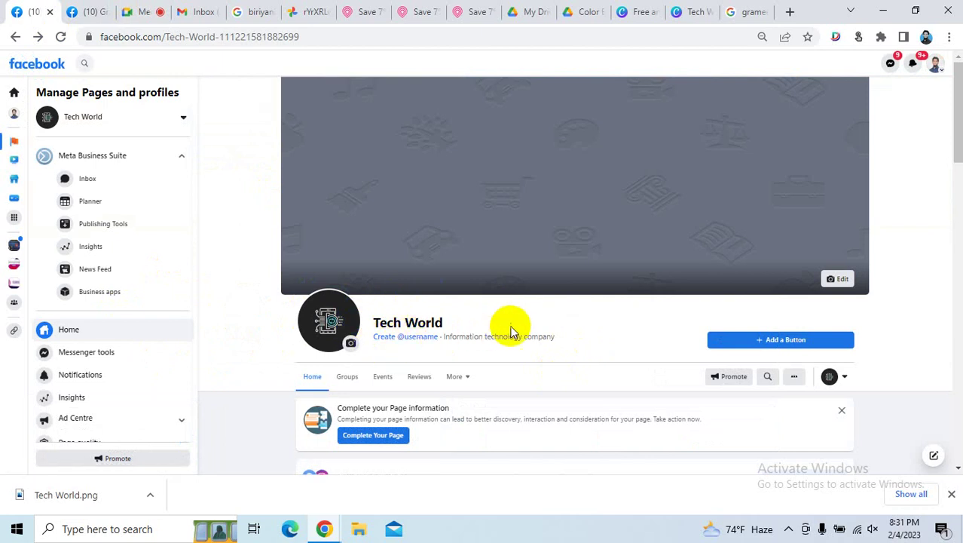
left_click_drag(448, 322, 373, 314)
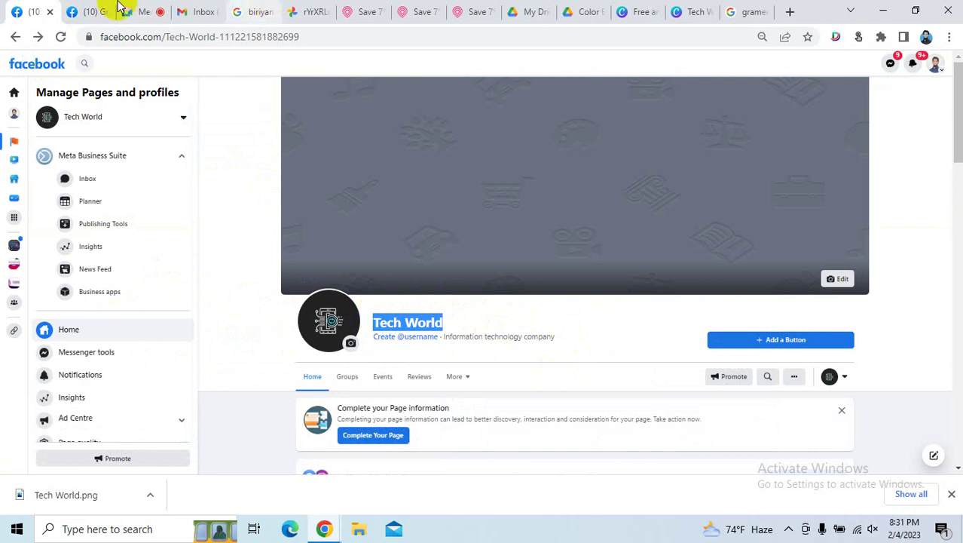
left_click(75, 11)
left_click_drag(241, 36, 166, 36)
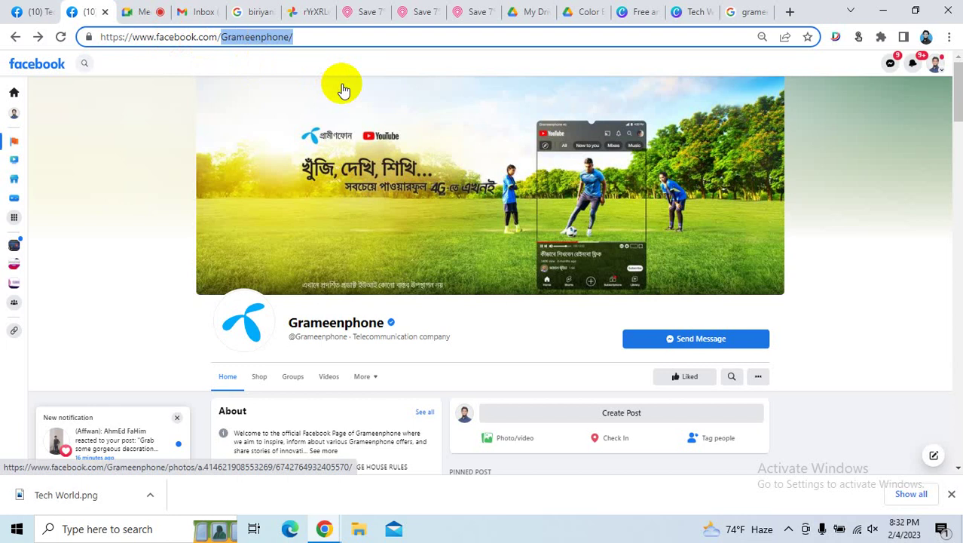
Copy the Tech World page's name and enter it without the space as the new page username, TechWorld.
left_click(26, 12)
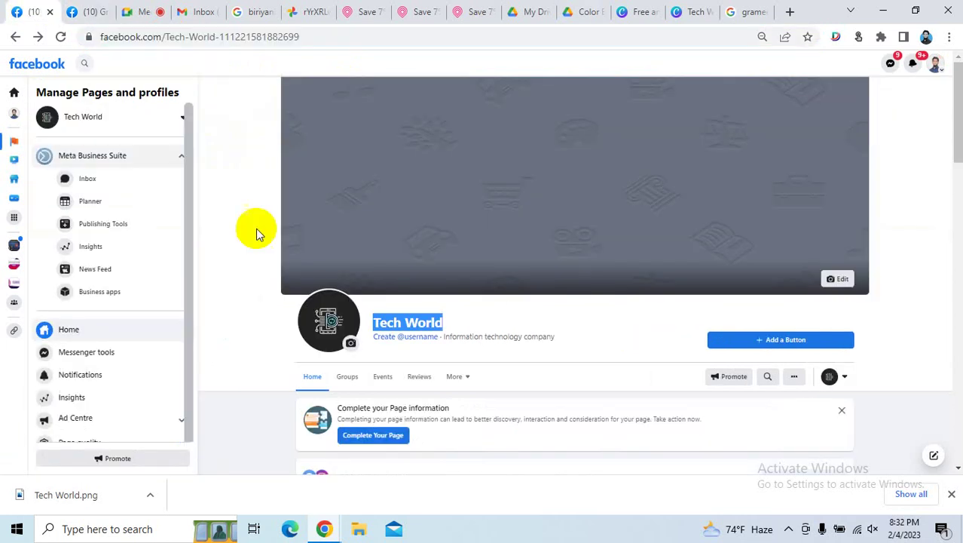
left_click(510, 324)
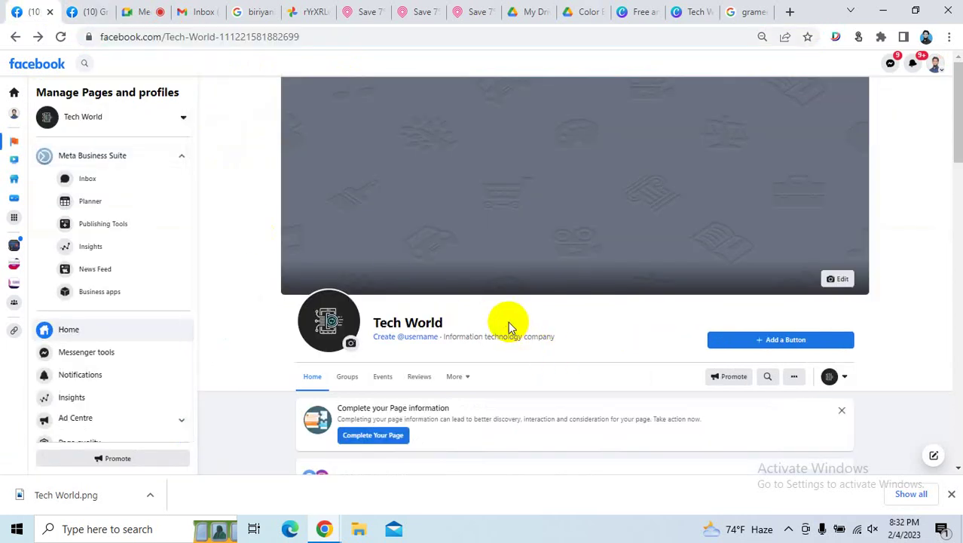
left_click_drag(452, 327, 374, 323)
key("ctrl+c")
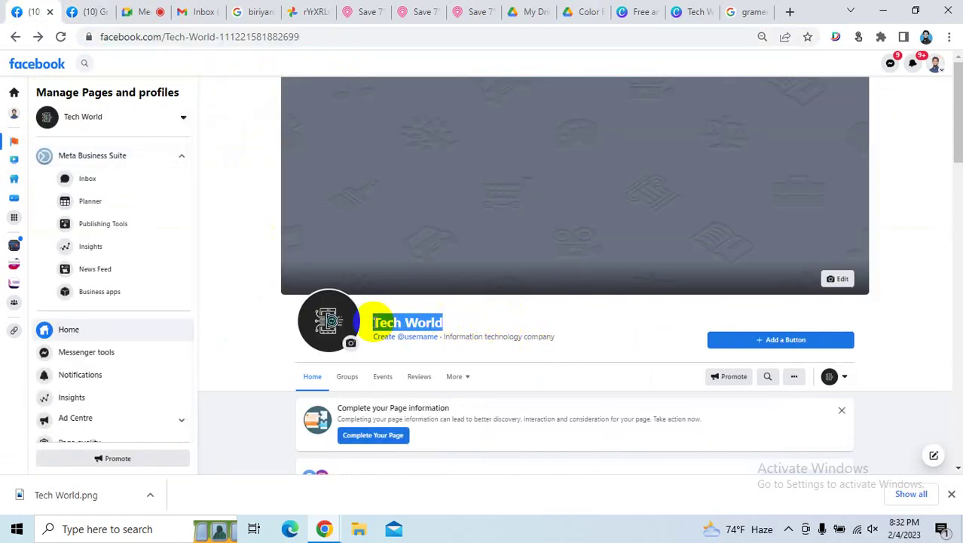
left_click(398, 338)
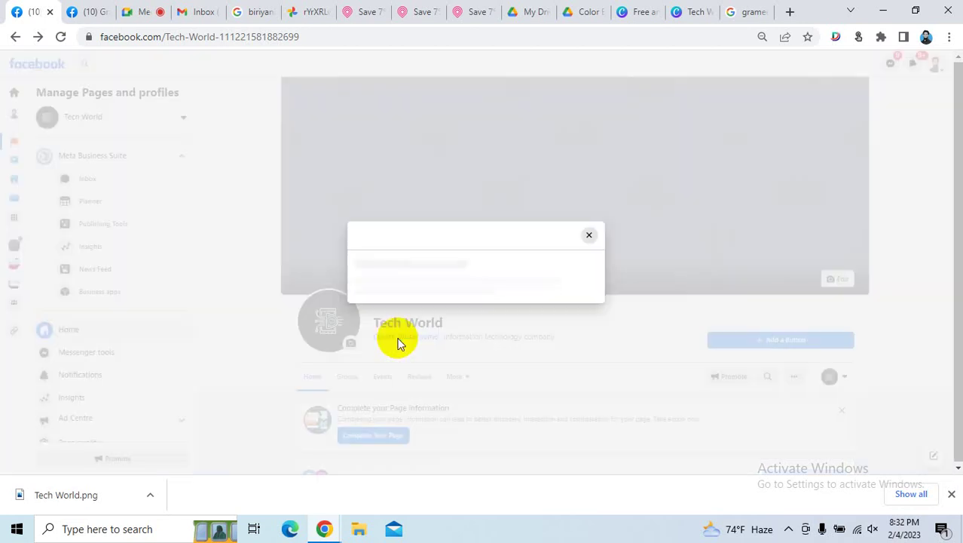
left_click(352, 305)
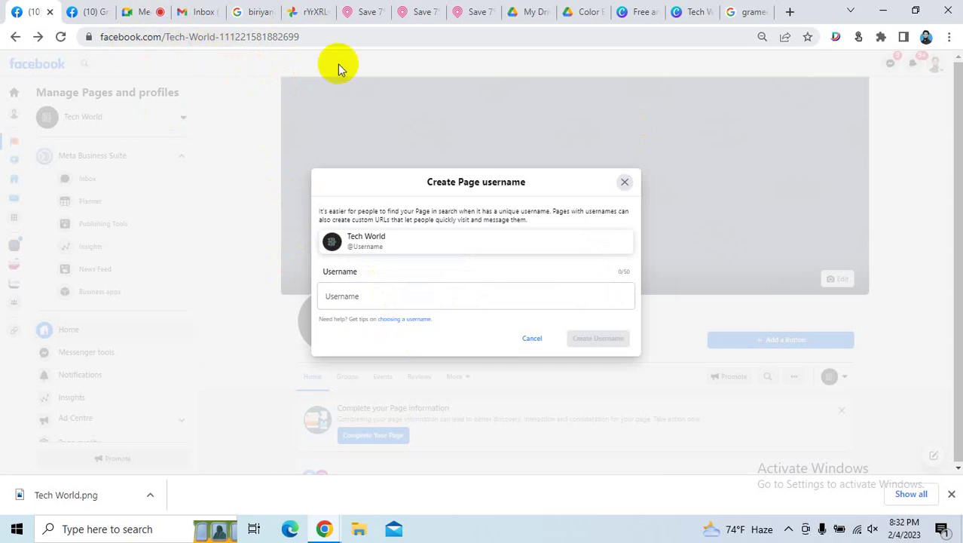
left_click(356, 295)
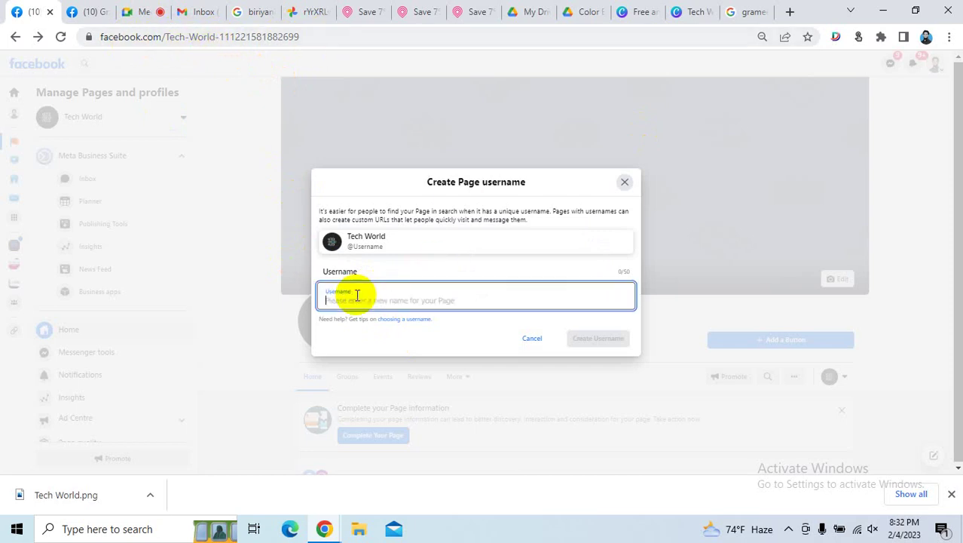
key("ctrl+v")
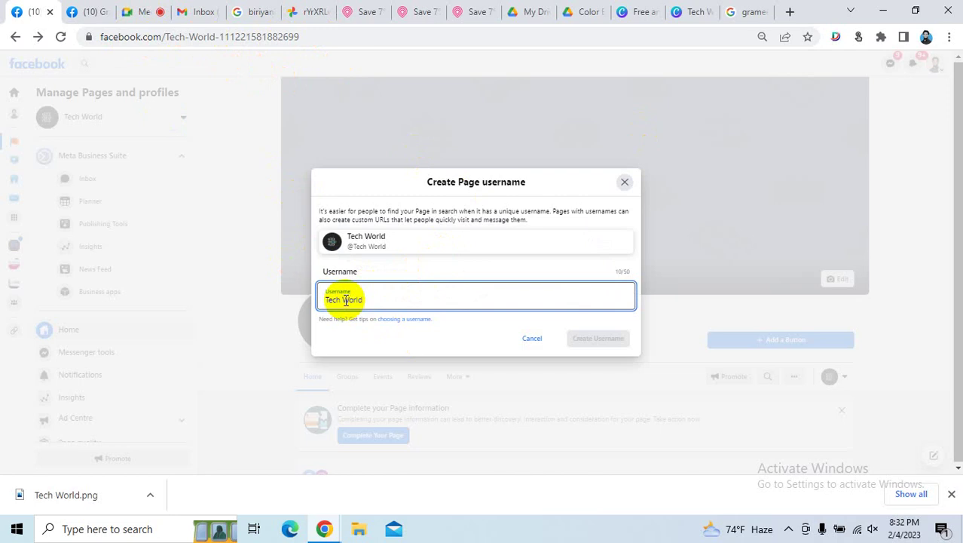
left_click(346, 300)
key("BackSpace")
left_click(407, 269)
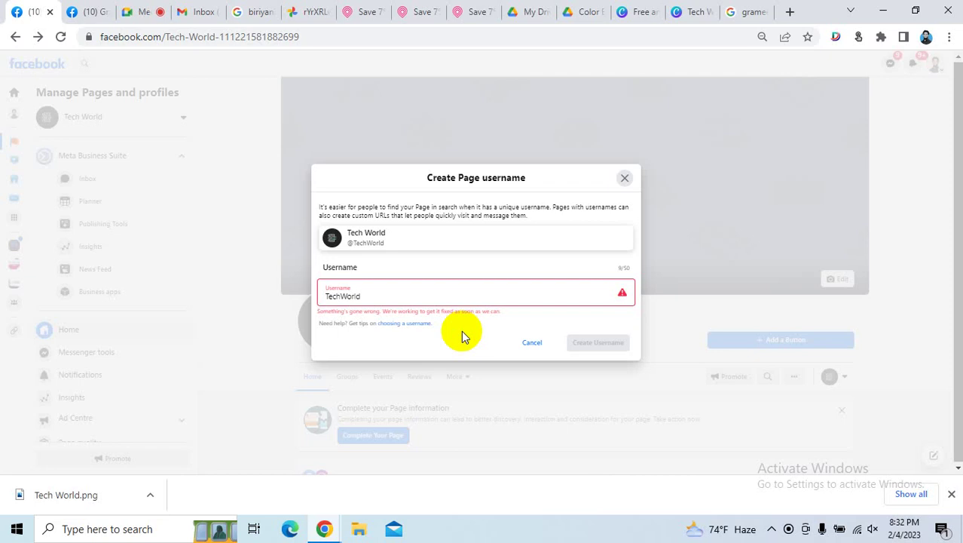
Try TechWorldShop as the page username.
left_click(371, 293)
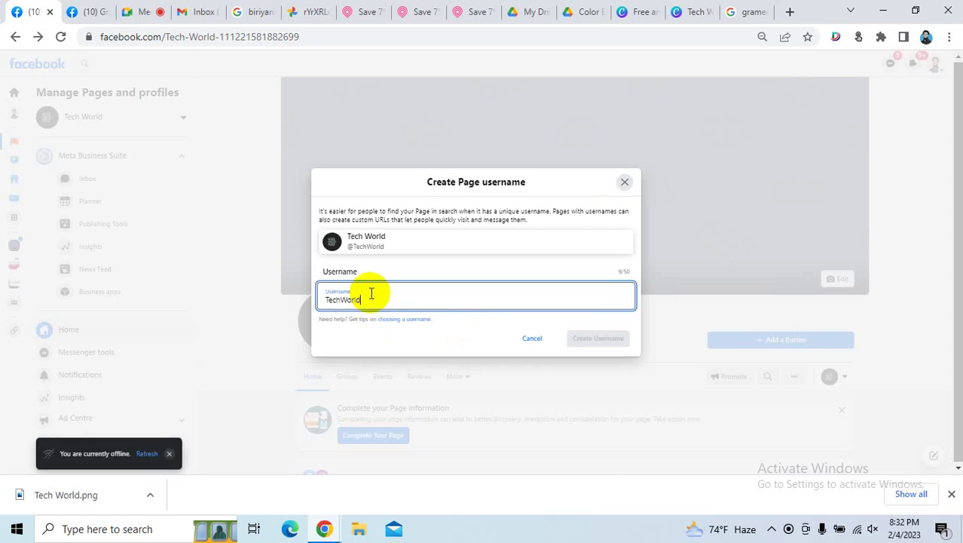
type("shop")
key("BackSpace")
key("BackSpace")
key("BackSpace")
key("BackSpace")
type("Shop")
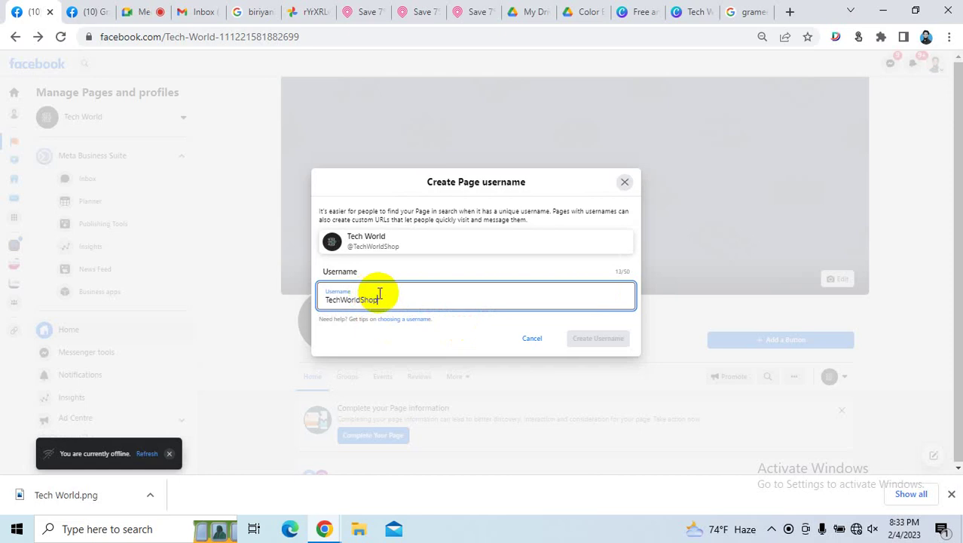
left_click(452, 264)
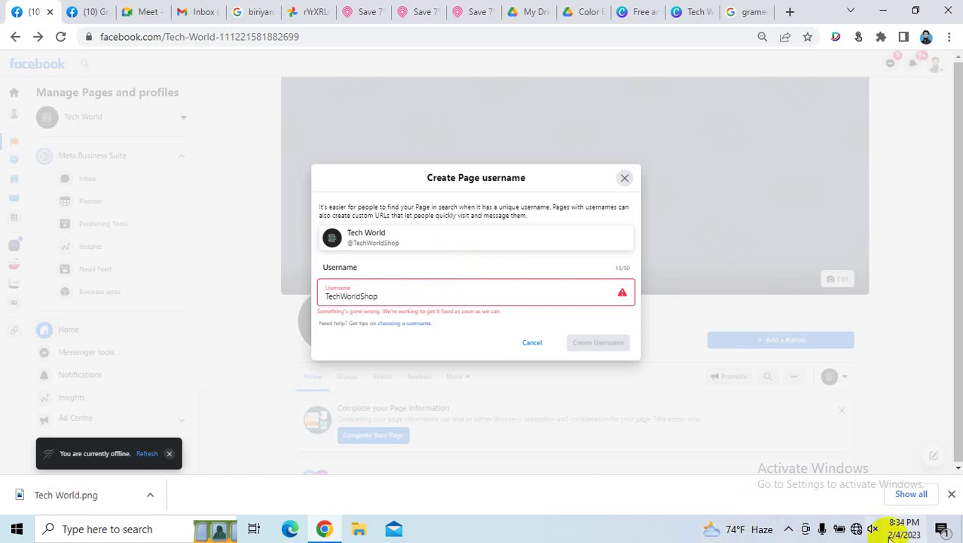
Check the Wi-Fi connection and recheck the availability of the TechWorldShop username.
left_click(857, 528)
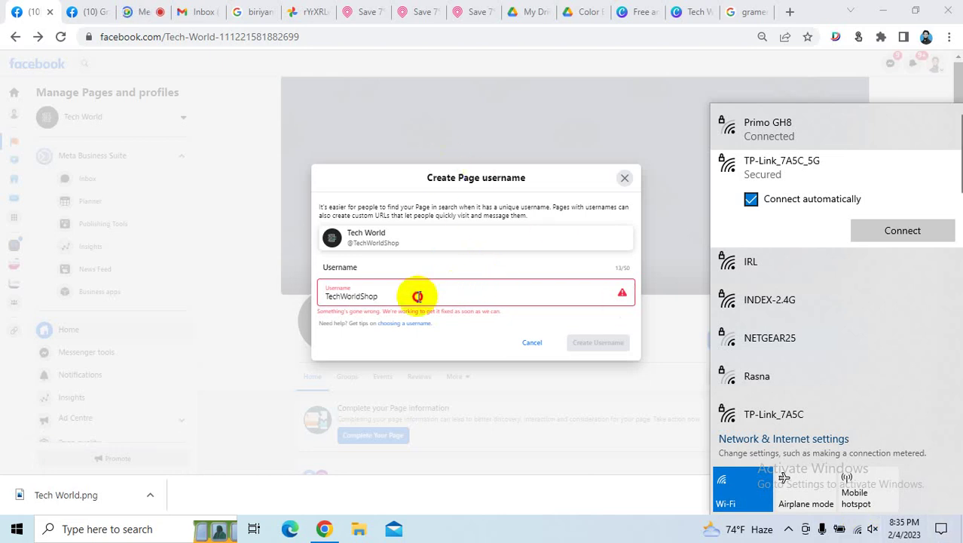
left_click(417, 295)
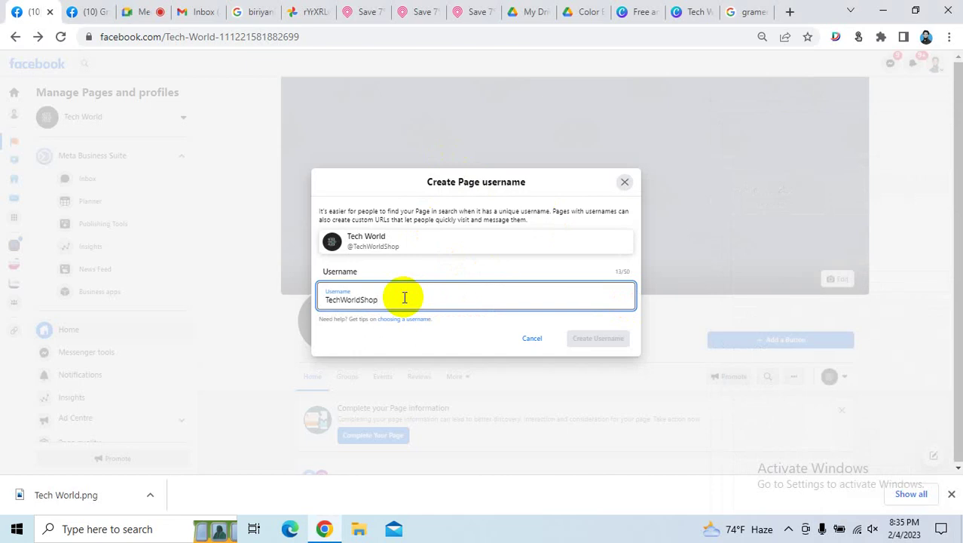
left_click(466, 274)
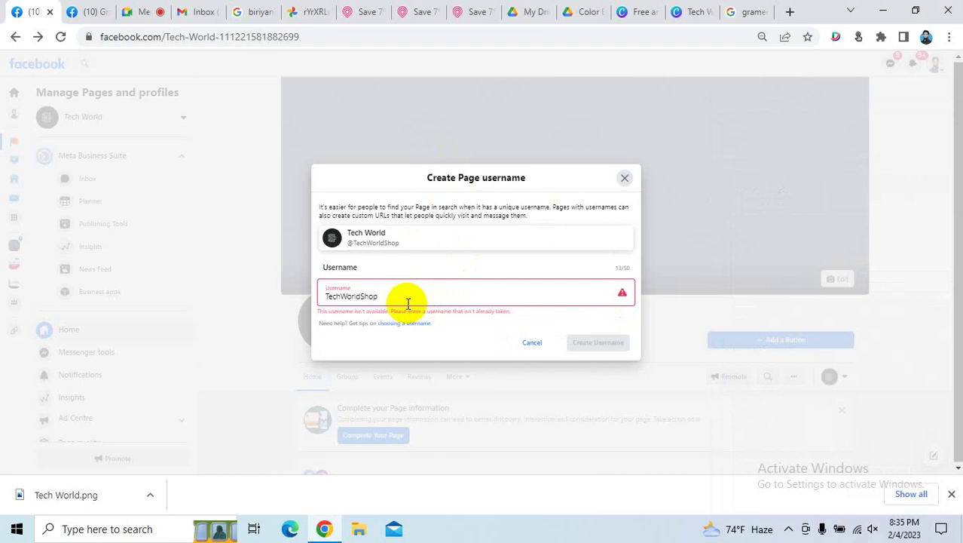
Change the username to TechWorld.Shop, and separate all three words with dots as Tech.World.Shop.
left_click_drag(397, 297, 362, 298)
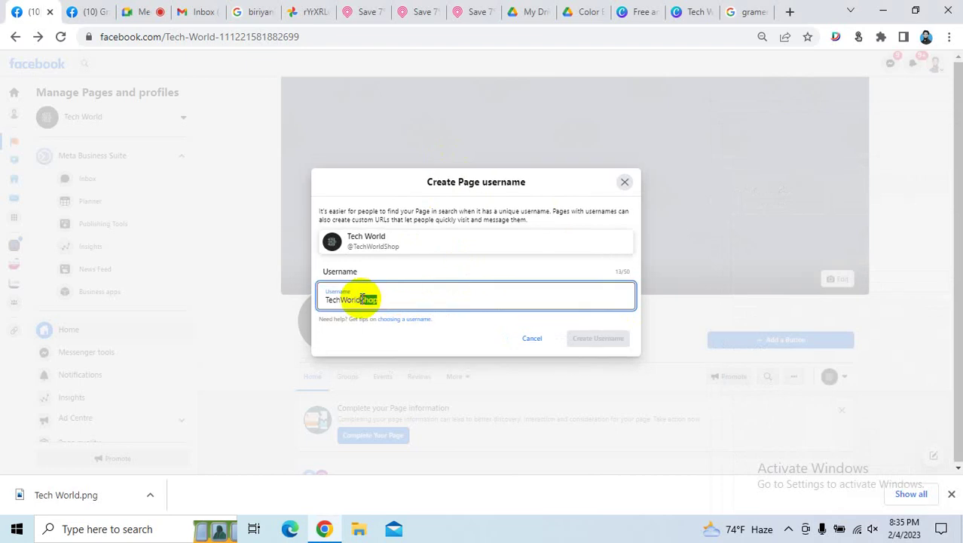
key("BackSpace")
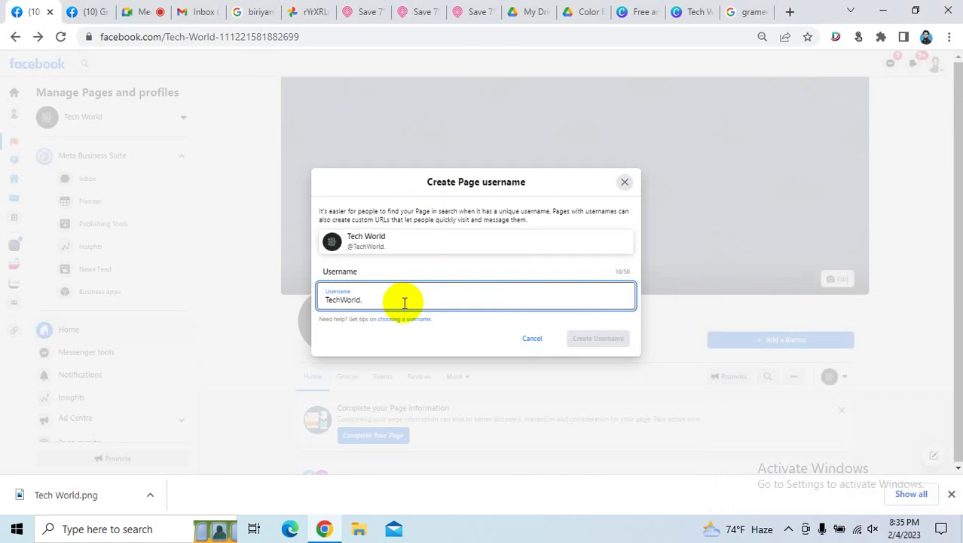
type(".Shop")
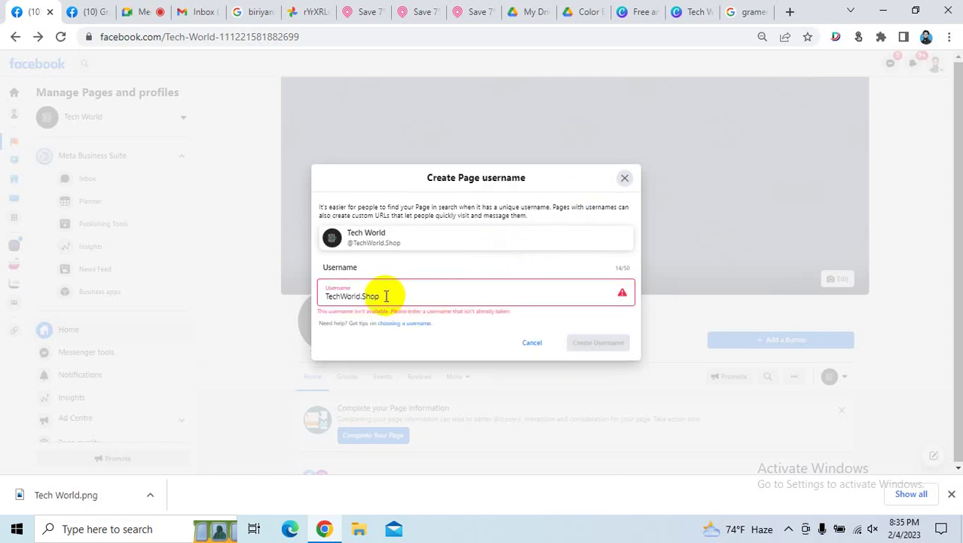
left_click(343, 297)
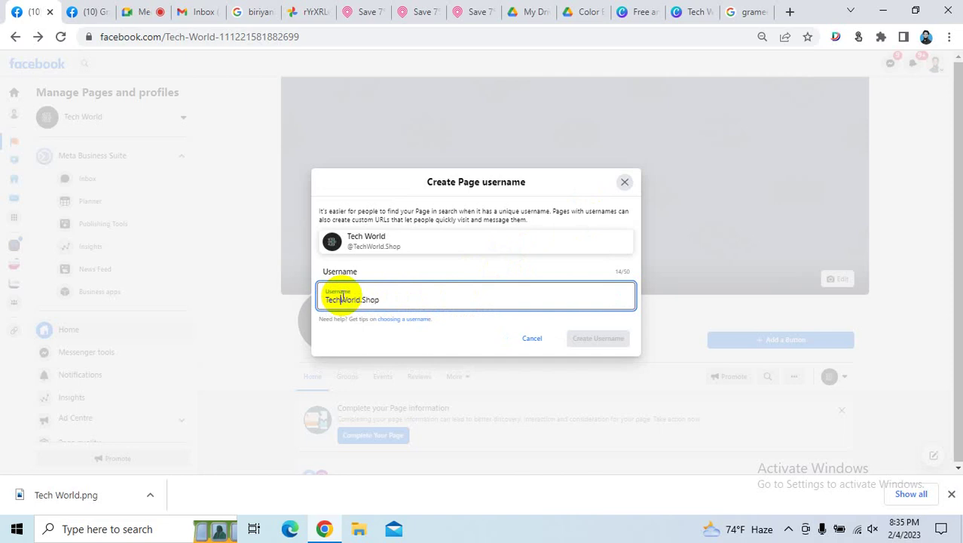
type(".")
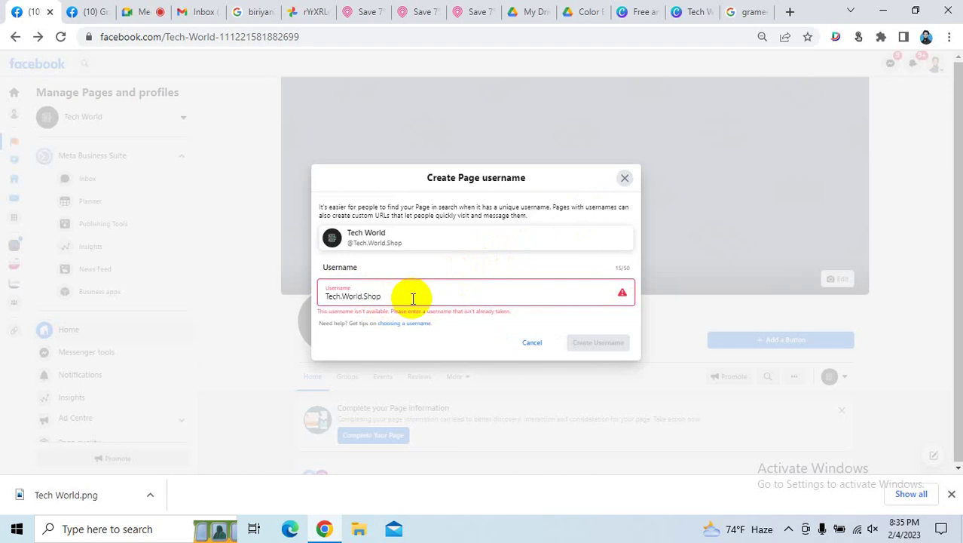
Extend the page username to Tech.World.Shop.BD and check its availability.
left_click(410, 298)
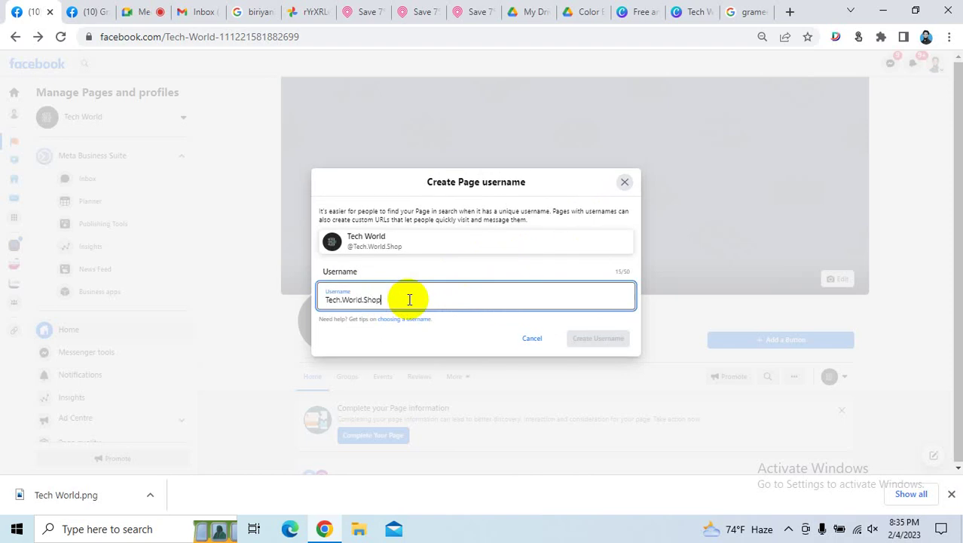
type("BD")
left_click(471, 275)
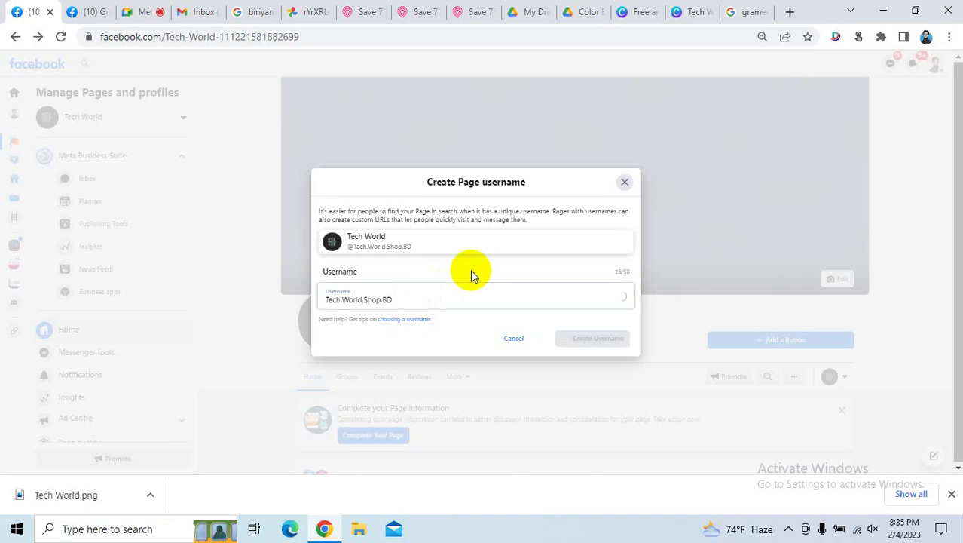
Switch to the Google Meet call, present the screen to the participants, and return to the Facebook username form.
left_click(140, 10)
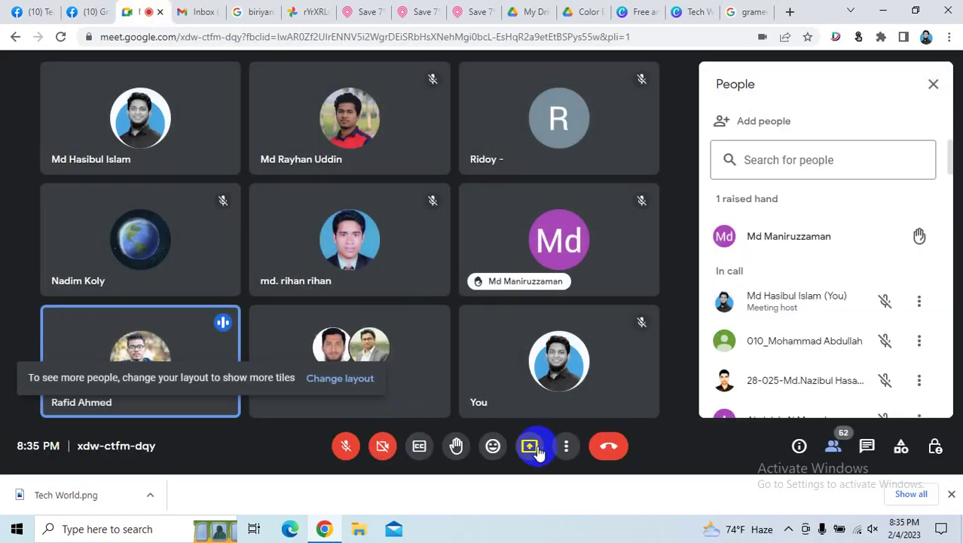
left_click(529, 446)
left_click(610, 341)
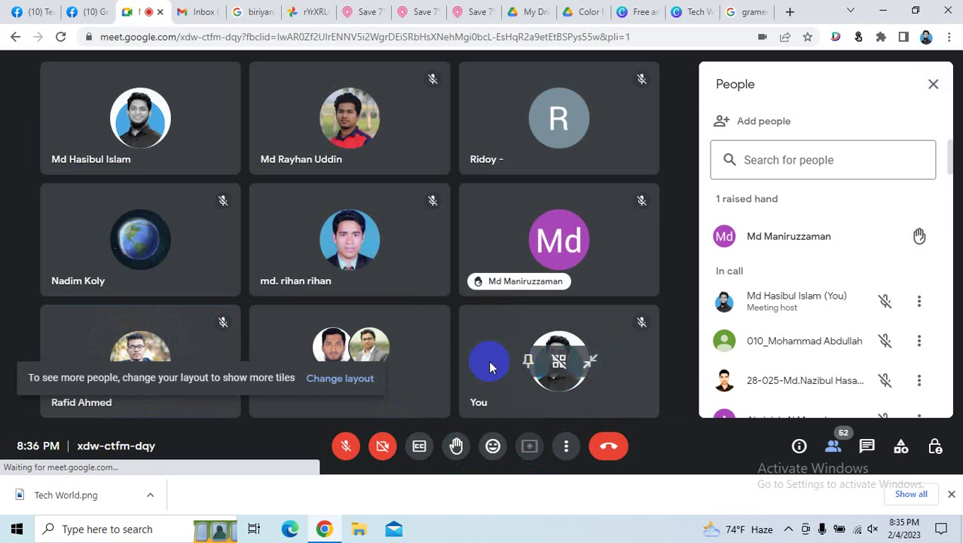
left_click(607, 326)
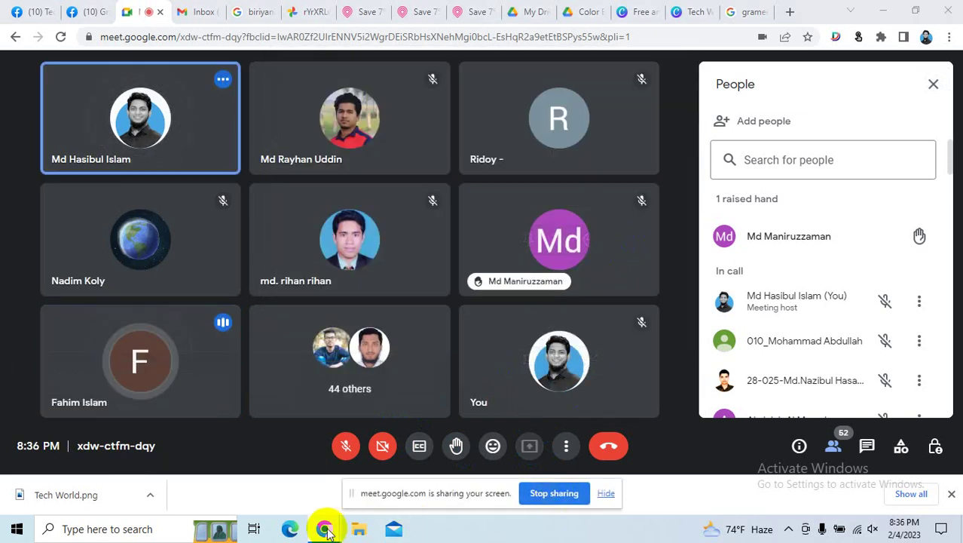
mouse_move(322, 527)
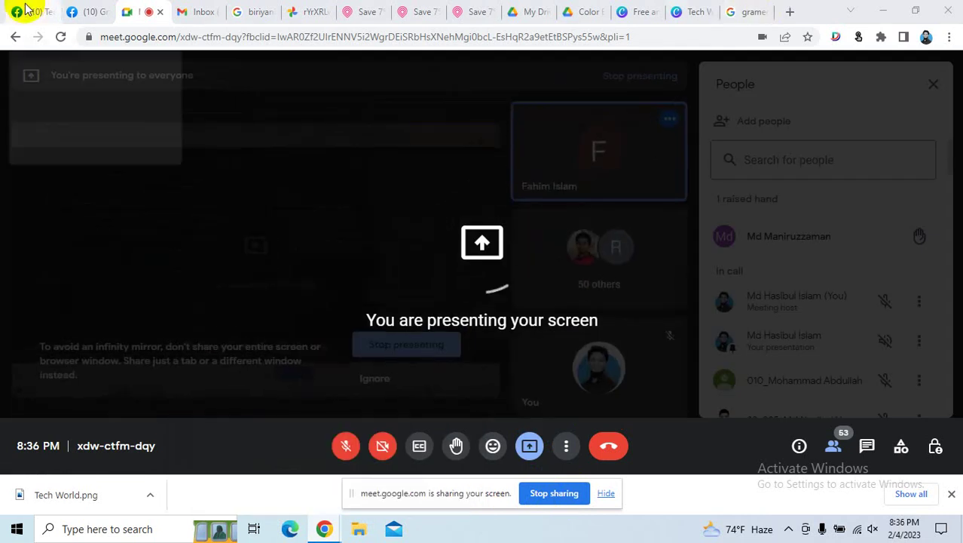
left_click(25, 10)
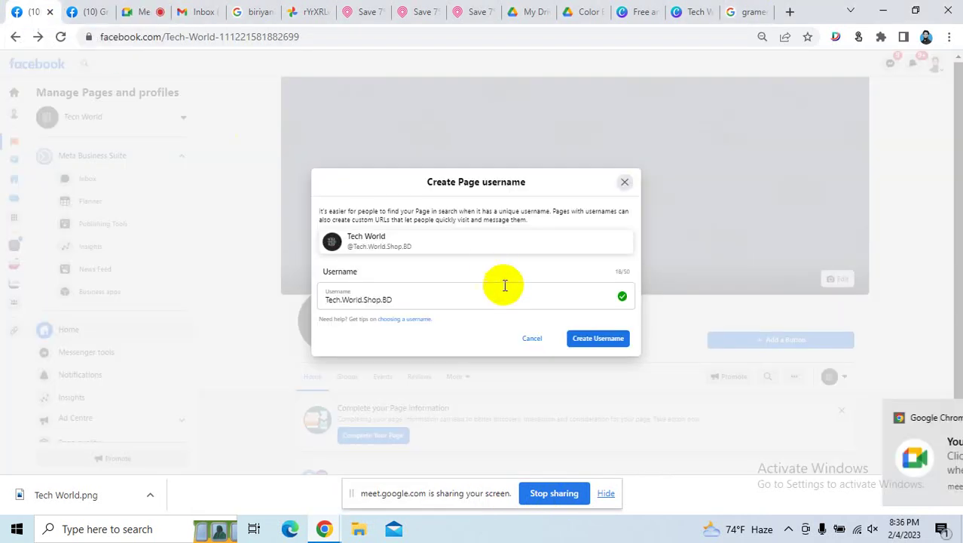
Remove the first two dots so the page username reads TechWorldShop.BD, and create that username.
left_click(366, 301)
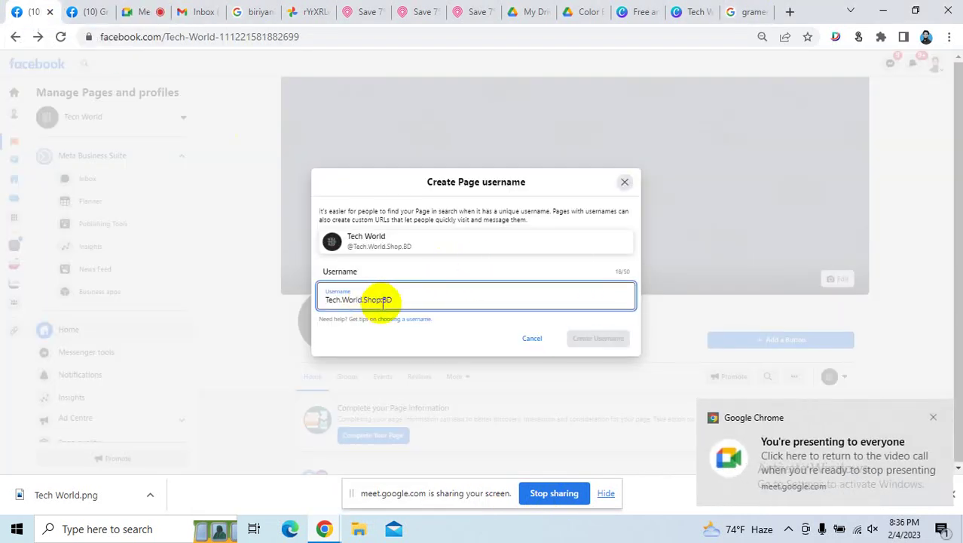
key("BackSpace")
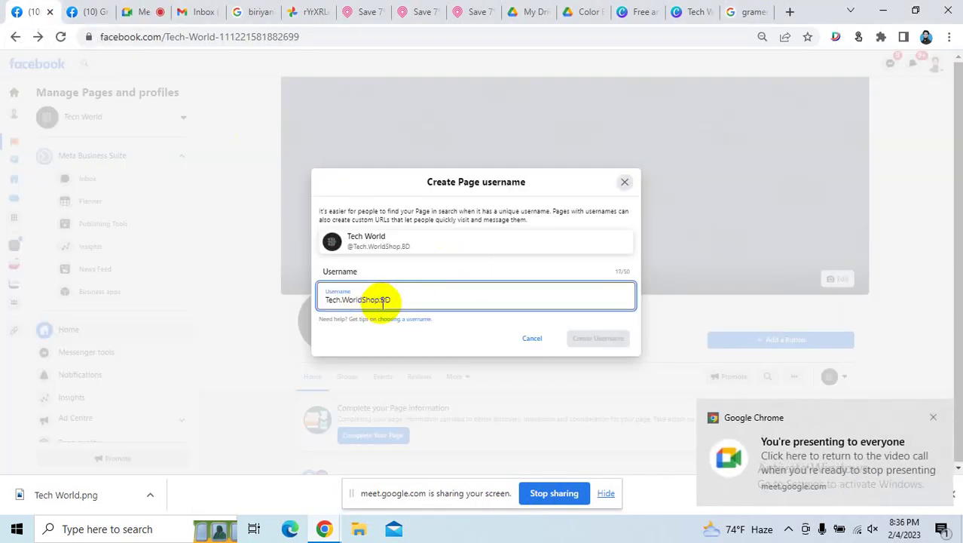
left_click(342, 299)
key("BackSpace")
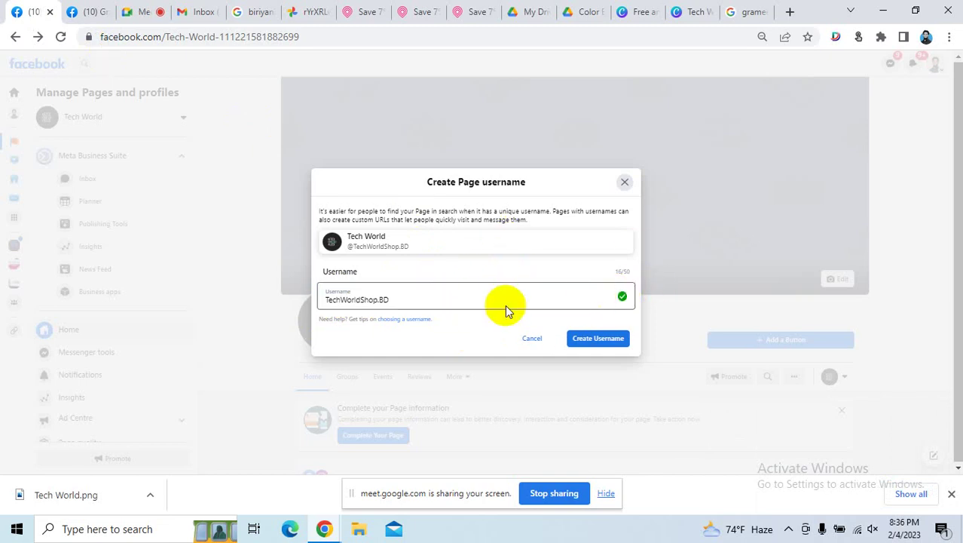
left_click(595, 338)
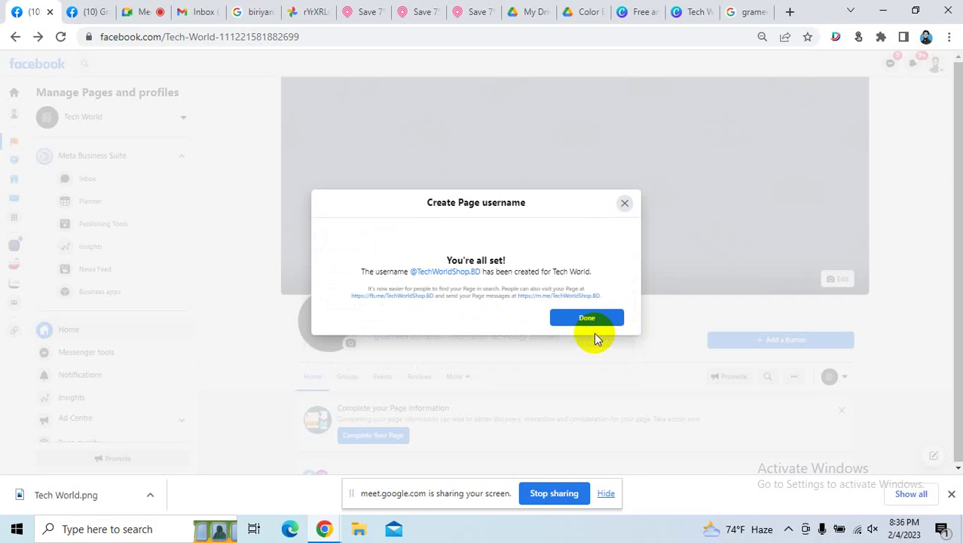
left_click(586, 320)
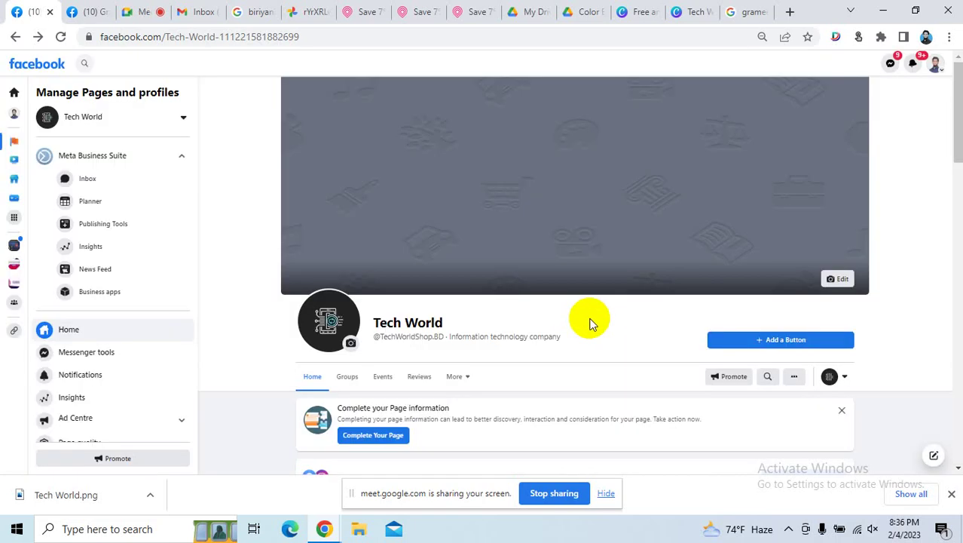
Reload the Tech World page and highlight its web address containing the new username.
left_click(60, 37)
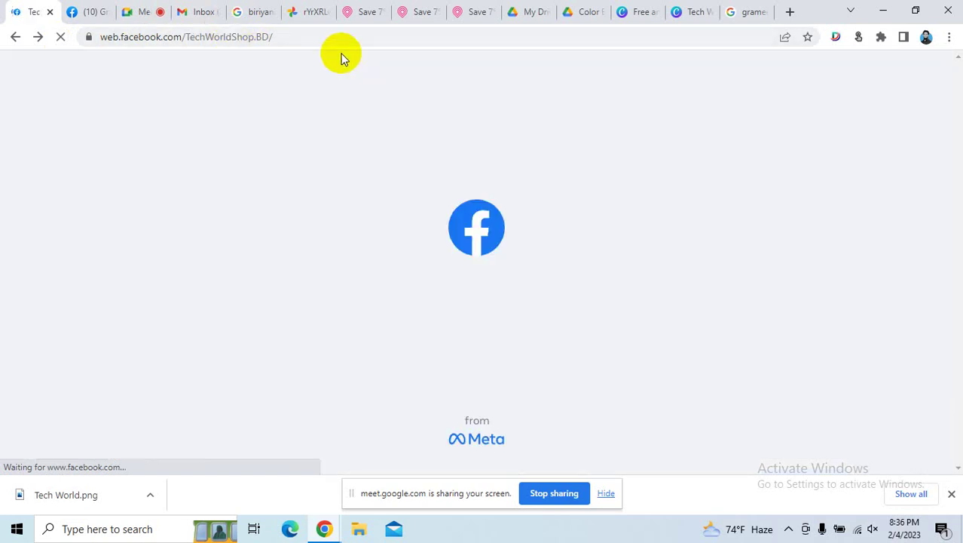
left_click_drag(301, 36, 117, 36)
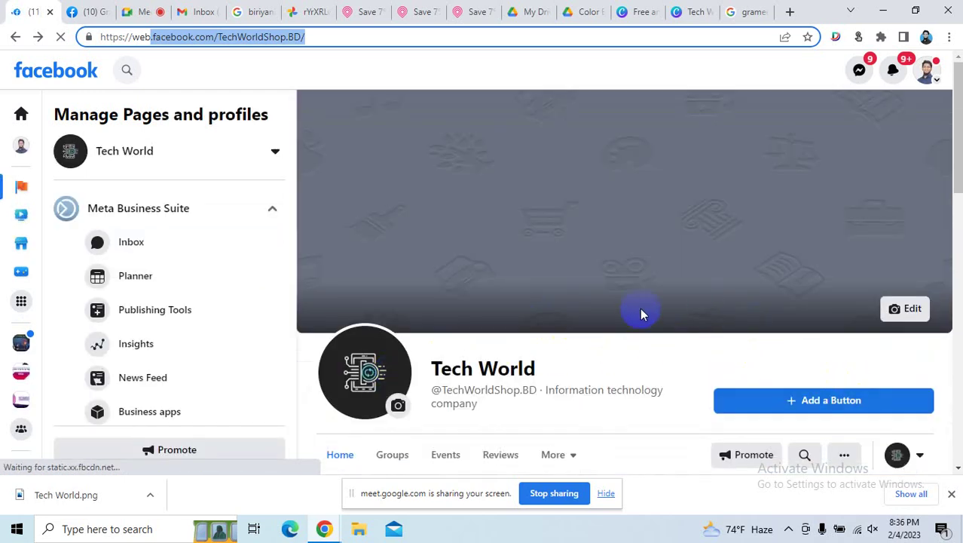
key("ctrl+minus")
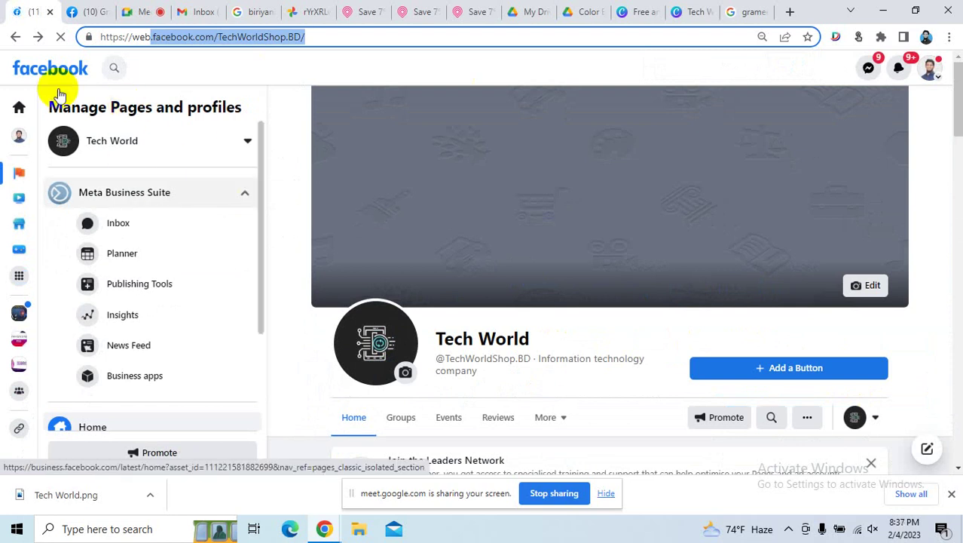
left_click(47, 69)
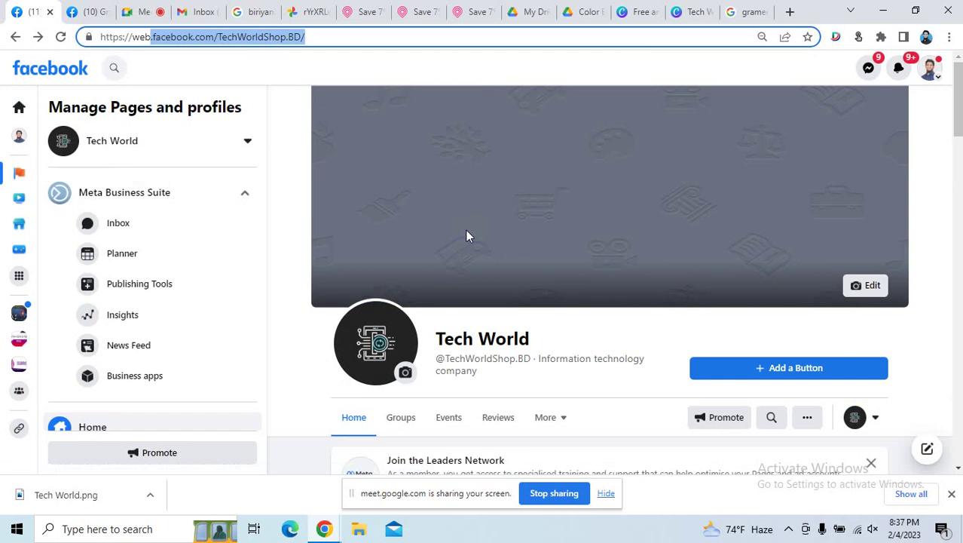
scroll(564, 213, "down", 1)
scroll(565, 214, "up", 1)
Review the Tech World logo designs in Canva and the Grameenphone page's header, and compare them with the Tech World page's name and header.
left_click(680, 10)
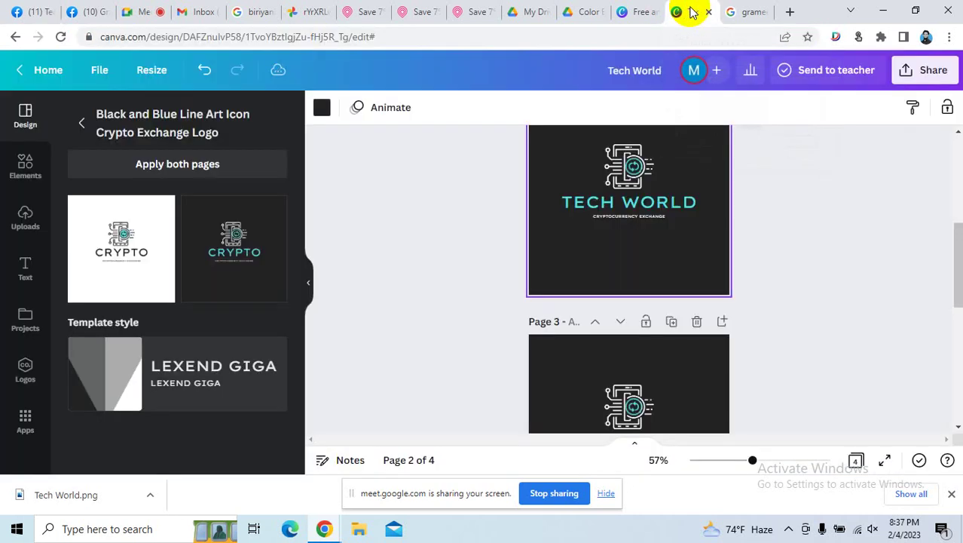
scroll(782, 224, "up", 5)
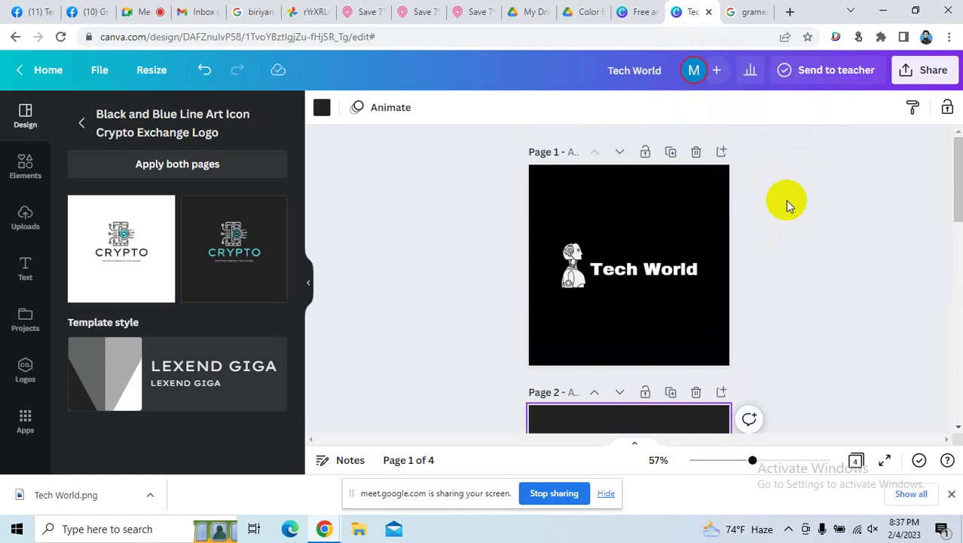
left_click(84, 12)
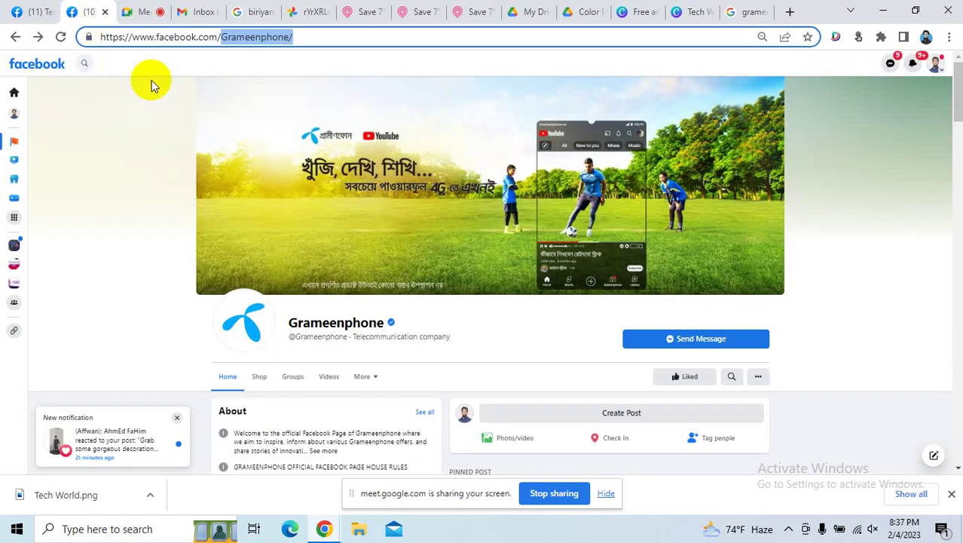
left_click(30, 12)
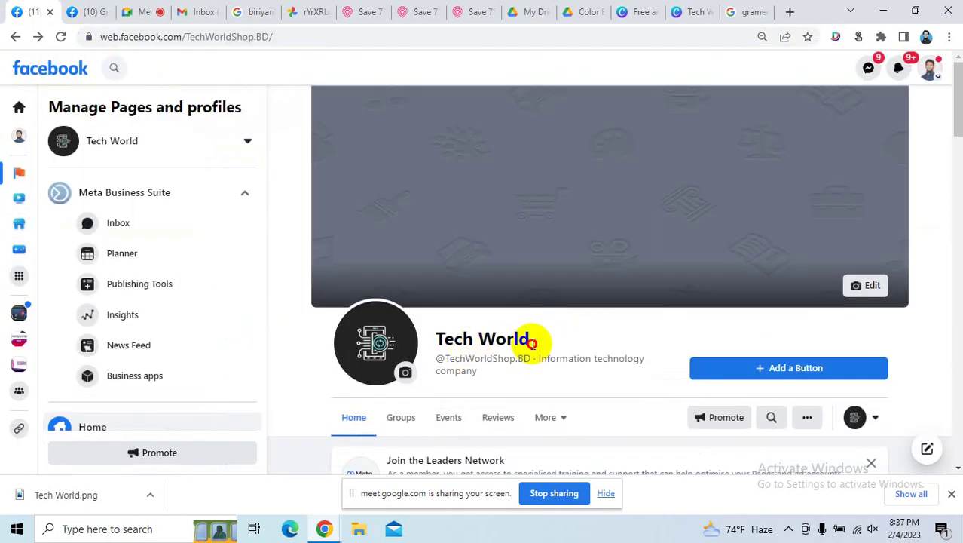
left_click_drag(533, 344, 437, 338)
left_click(552, 343)
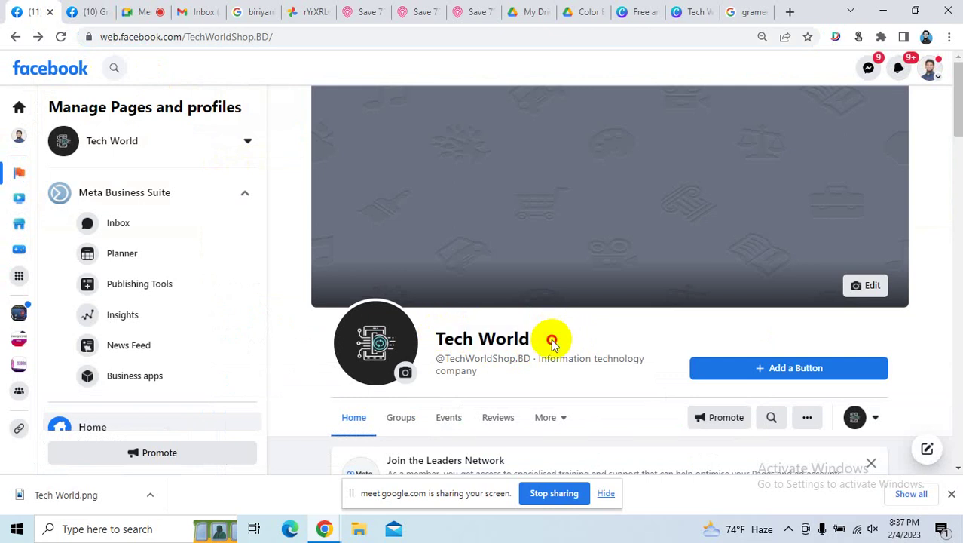
left_click_drag(553, 343, 445, 341)
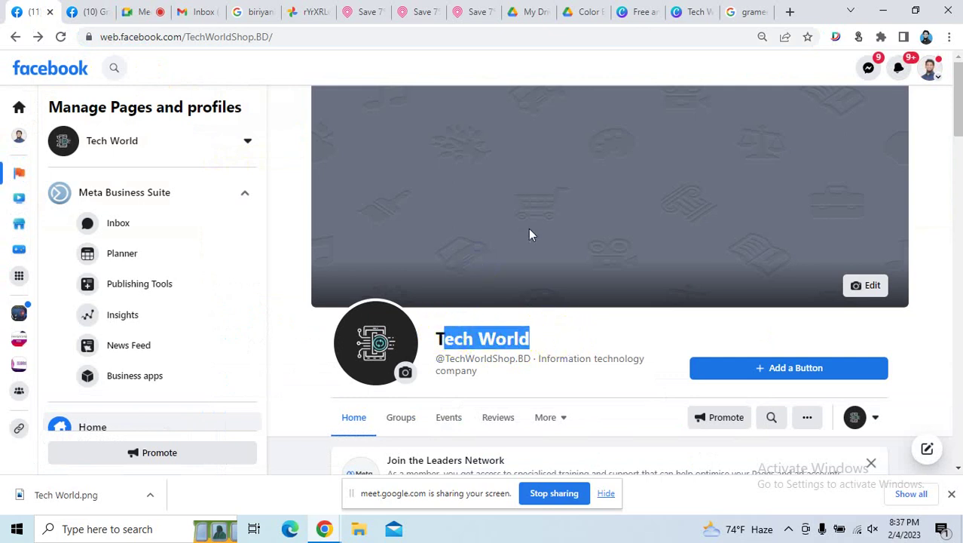
key("ctrl+minus")
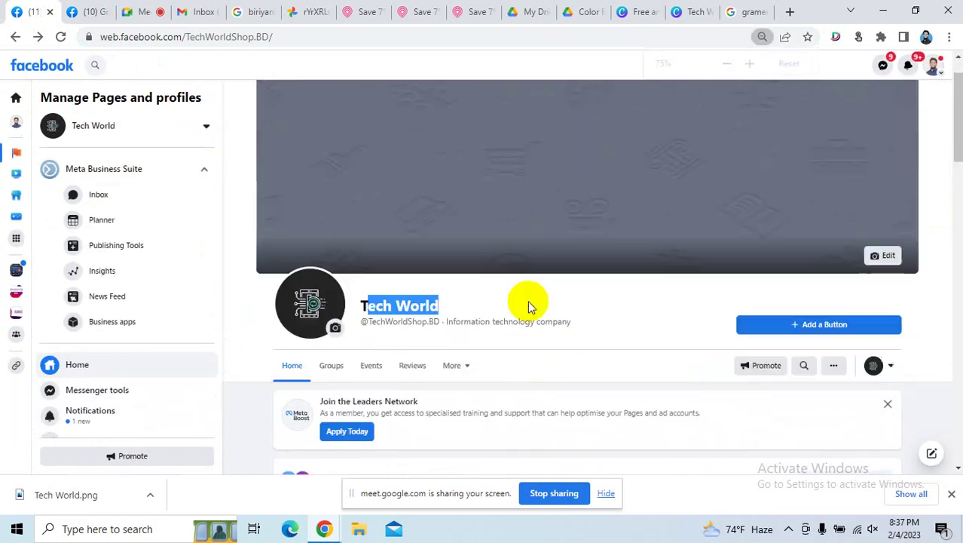
scroll(824, 292, "down", 4)
scroll(669, 332, "up", 5)
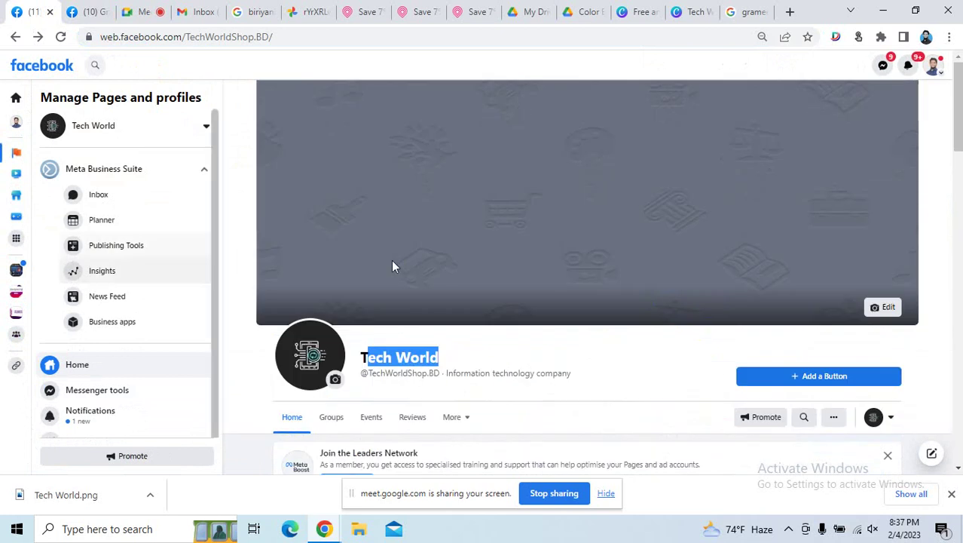